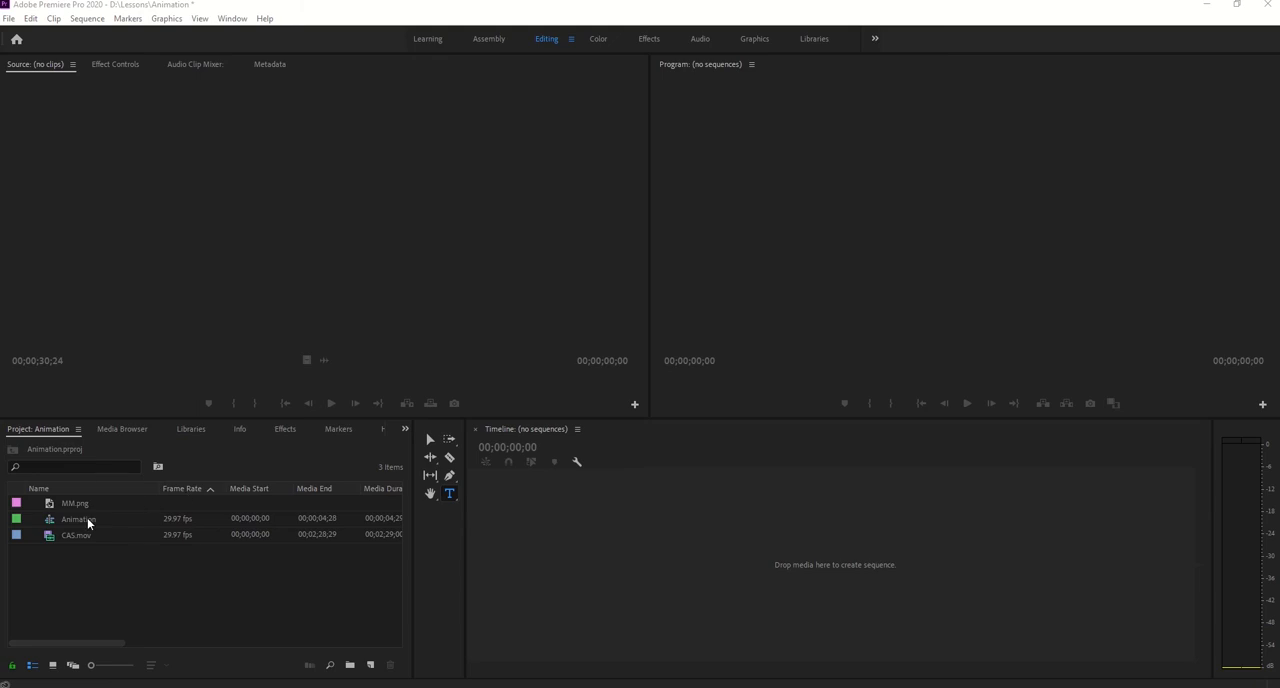
- Create a new sequence from the CAS.mov clip with the playhead at its start
left_click_drag(48, 541, 370, 665)
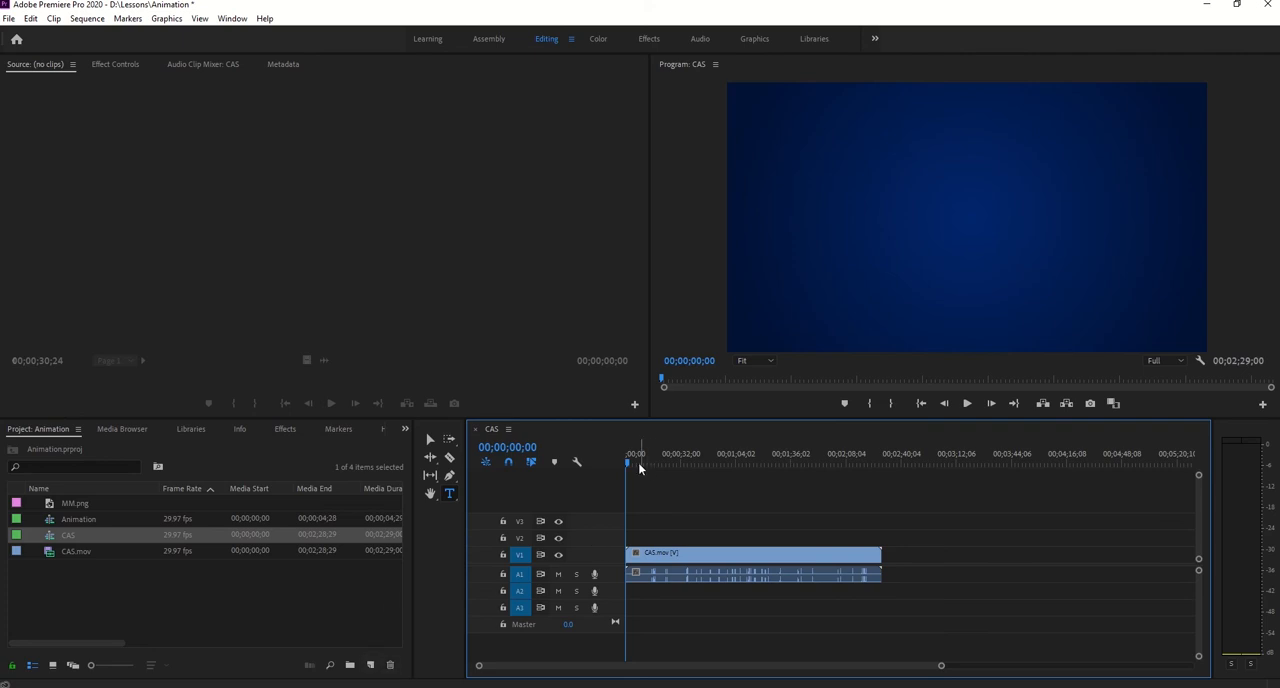
mouse_move(628, 465)
left_mouse_down()
mouse_move(678, 466)
mouse_move(606, 469)
left_mouse_up()
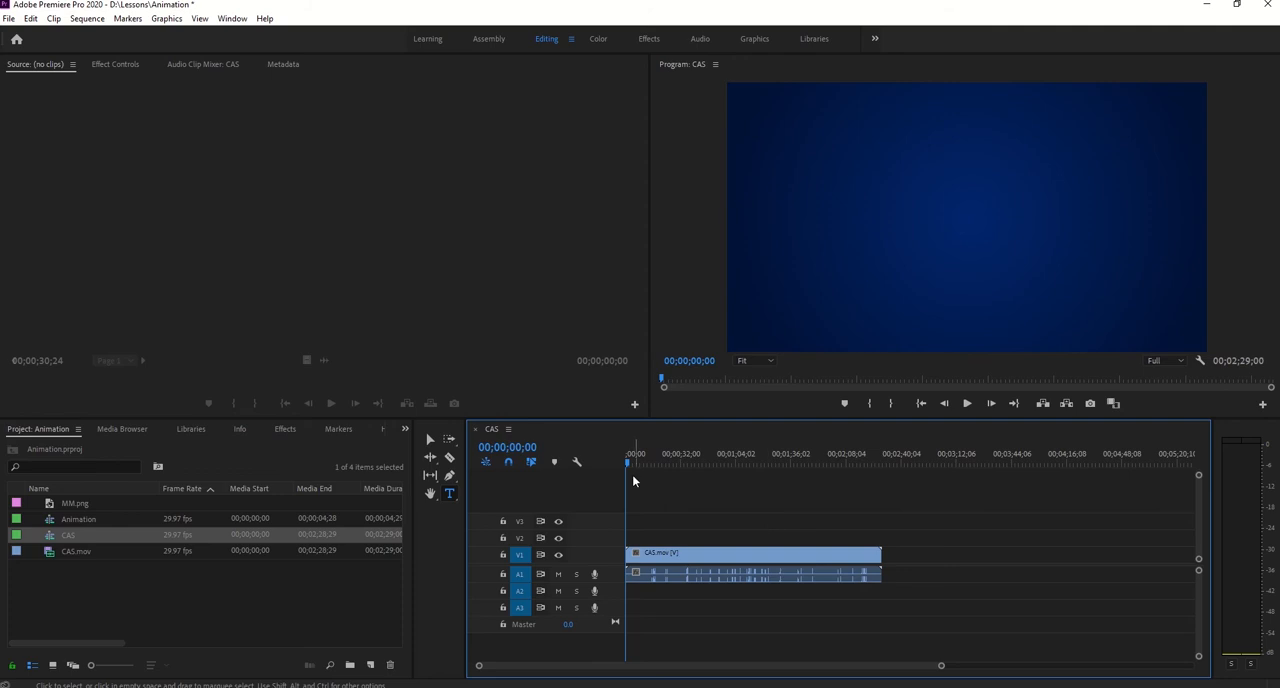
- Open CAS.mov as source and mark in and out points for a 00;00;06;26 section ending at 00;00;36;16
double_click(50, 553)
left_click_drag(28, 382, 164, 380)
key("i")
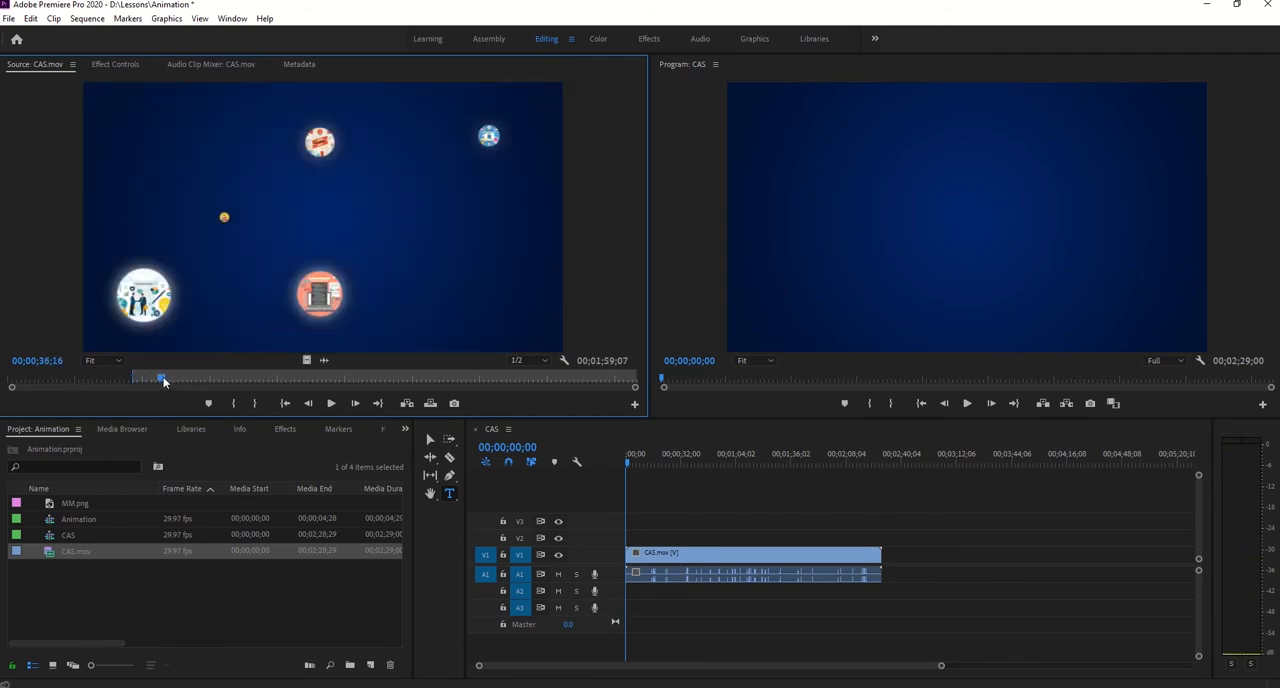
key("i")
key("ctrl+z")
key("o")
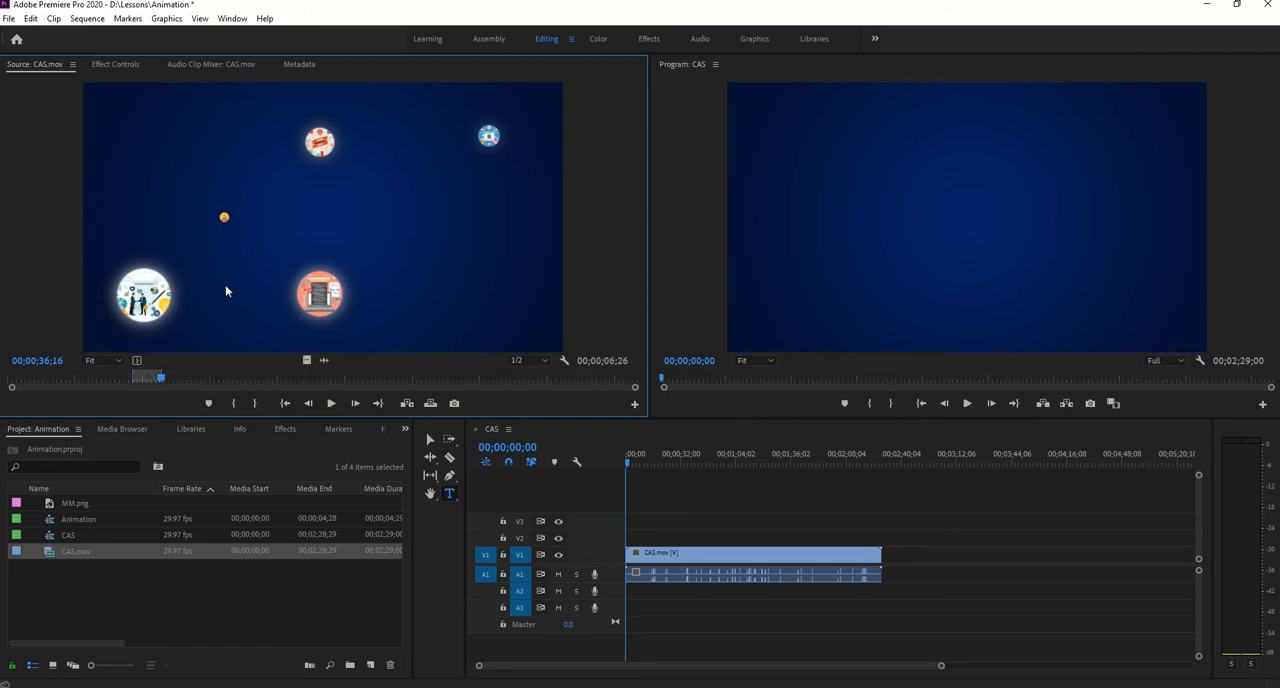
- Replace the full clip in the CAS sequence with the video only of the marked section, at the start of track V1
left_click(681, 553)
key("Delete")
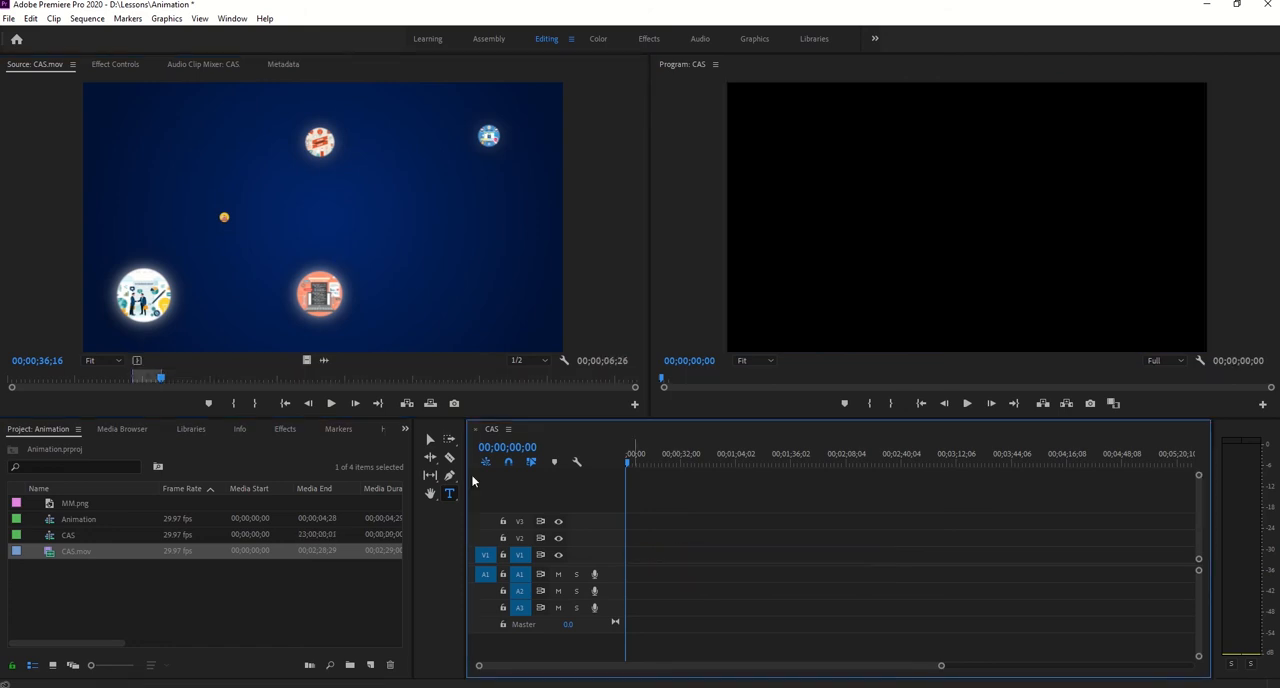
left_click_drag(179, 352, 624, 557)
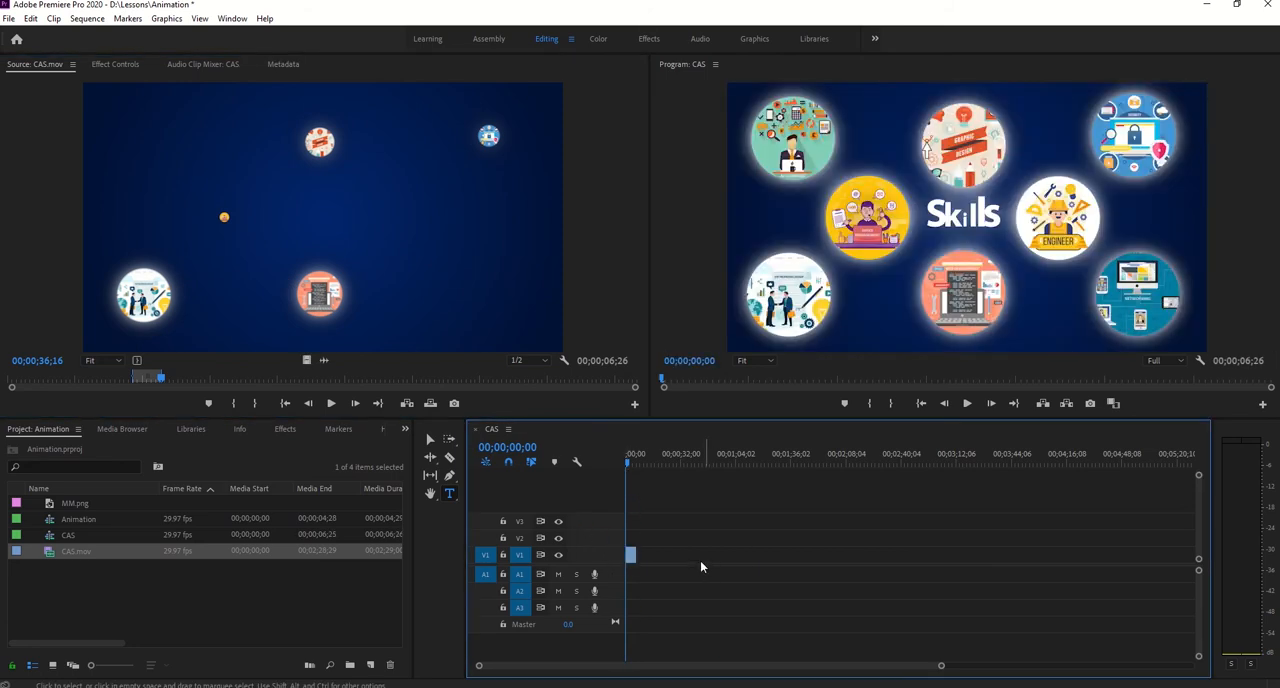
left_click_drag(943, 667, 786, 678)
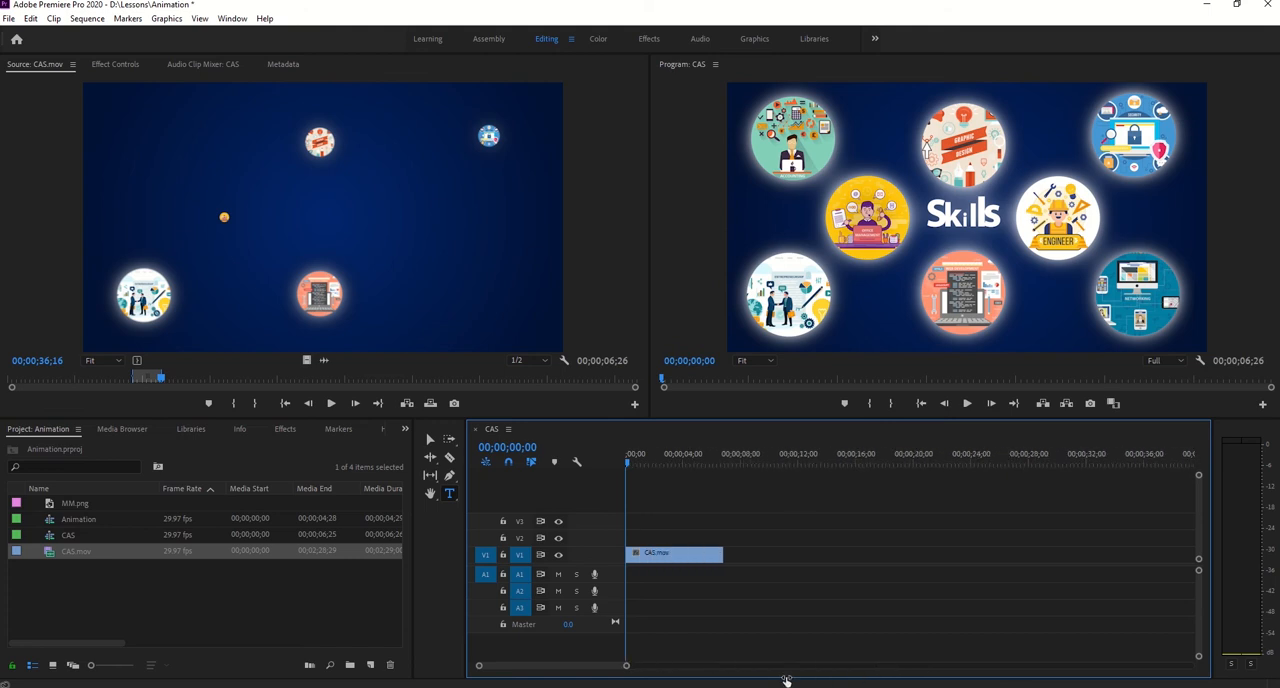
left_click_drag(628, 464, 416, 495)
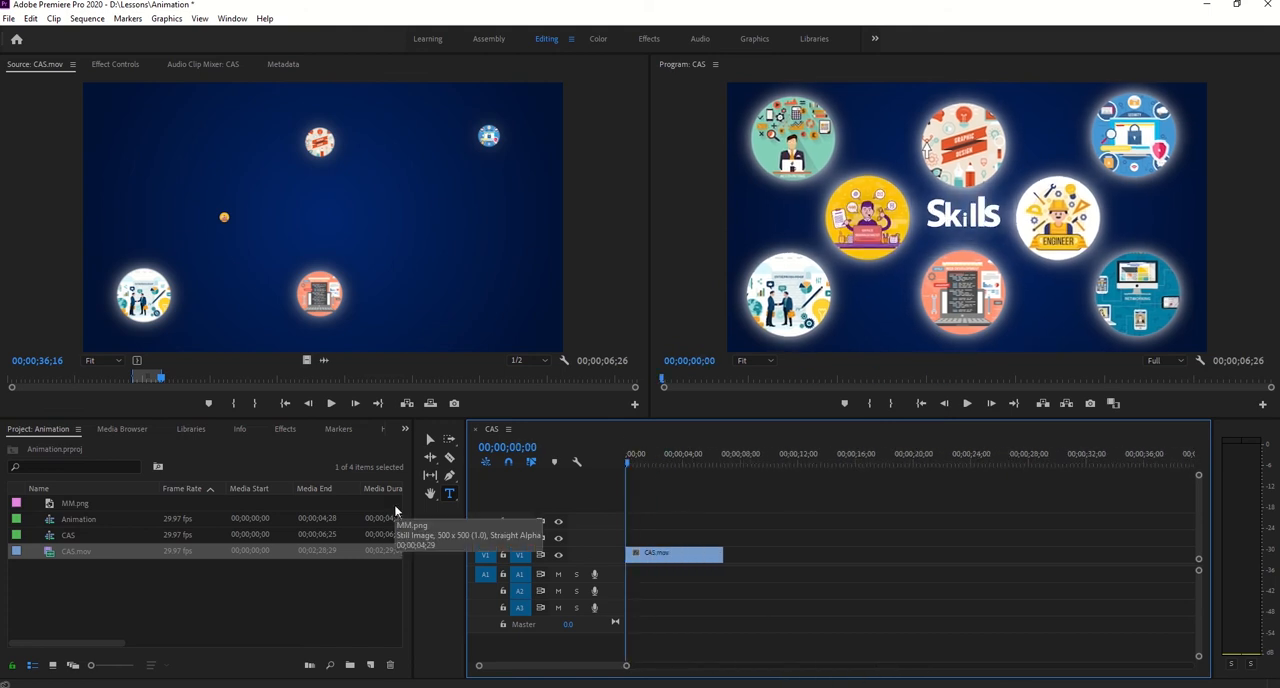
- Shift the V1 clip's horizontal position to about -647 and set the program preview zoom to 25%
left_click(684, 556)
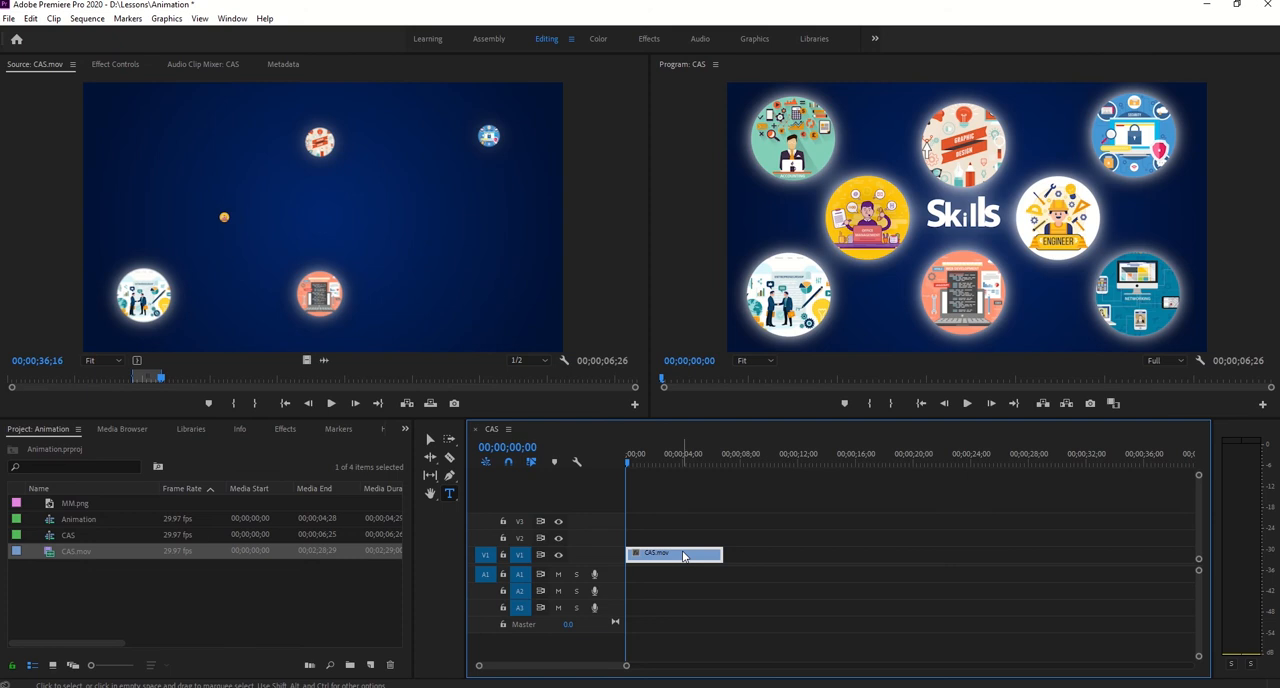
left_click(115, 64)
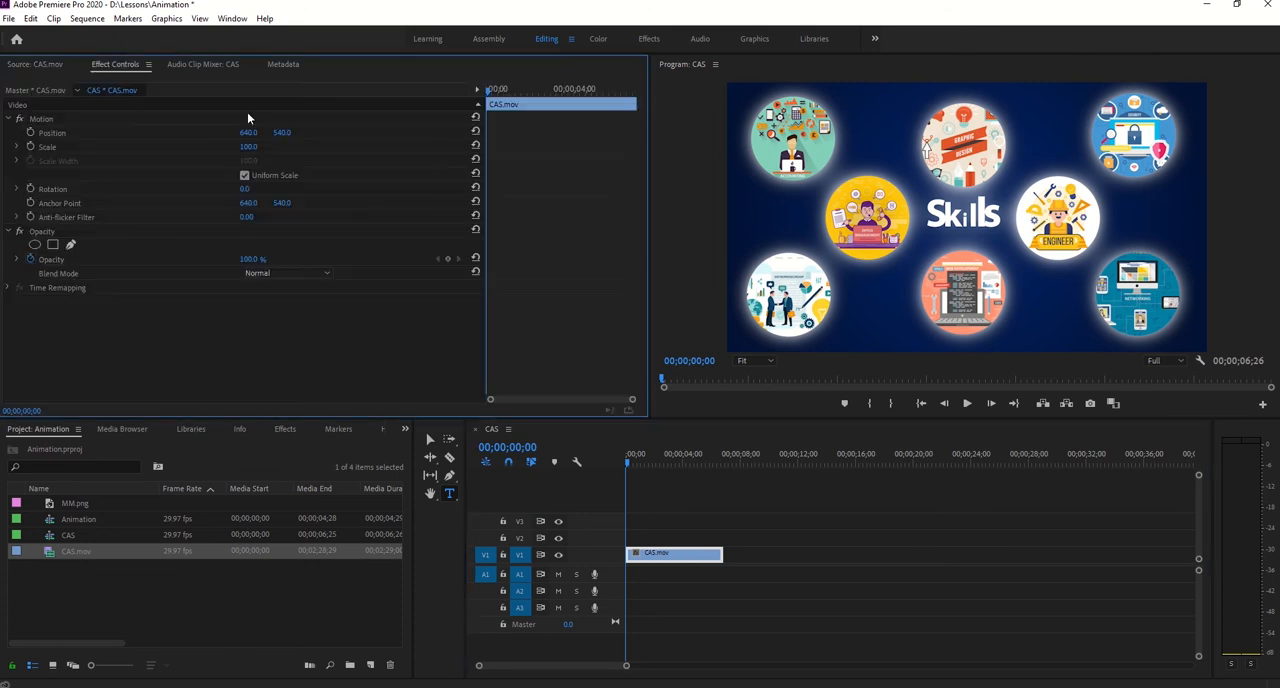
left_click_drag(248, 132, 10, 132)
left_click_drag(254, 133, 100, 133)
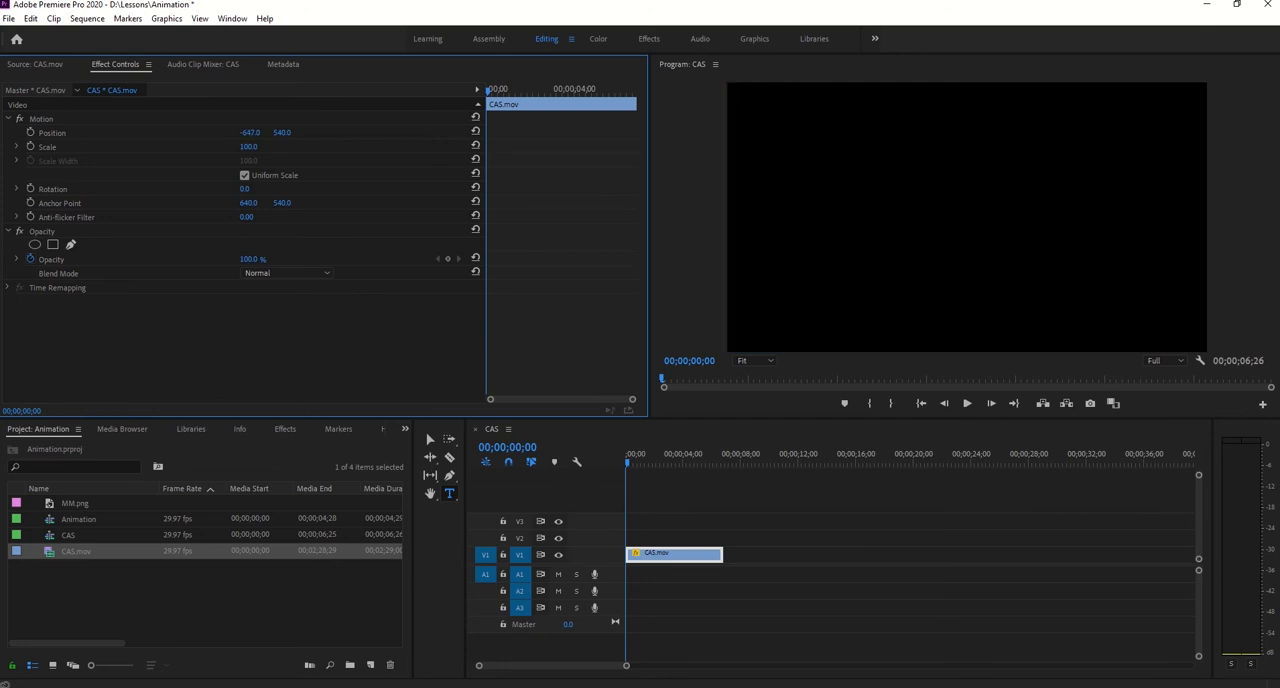
left_click(768, 370)
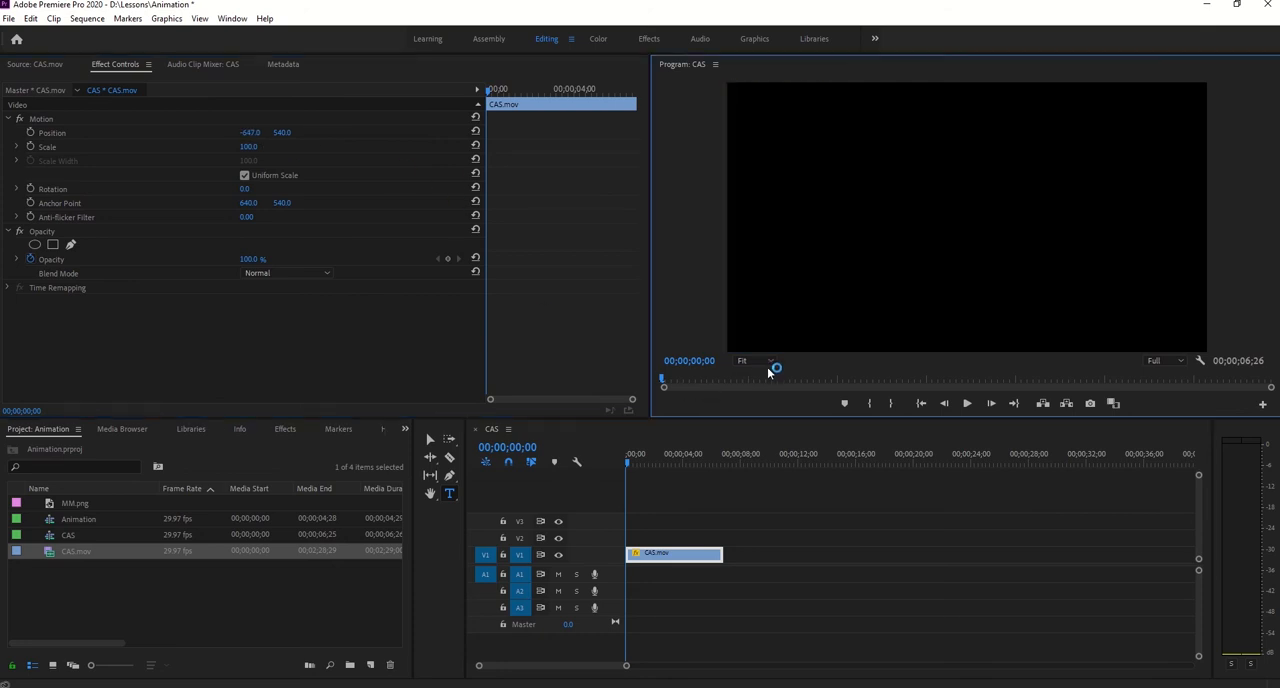
left_click(769, 363)
left_click(758, 405)
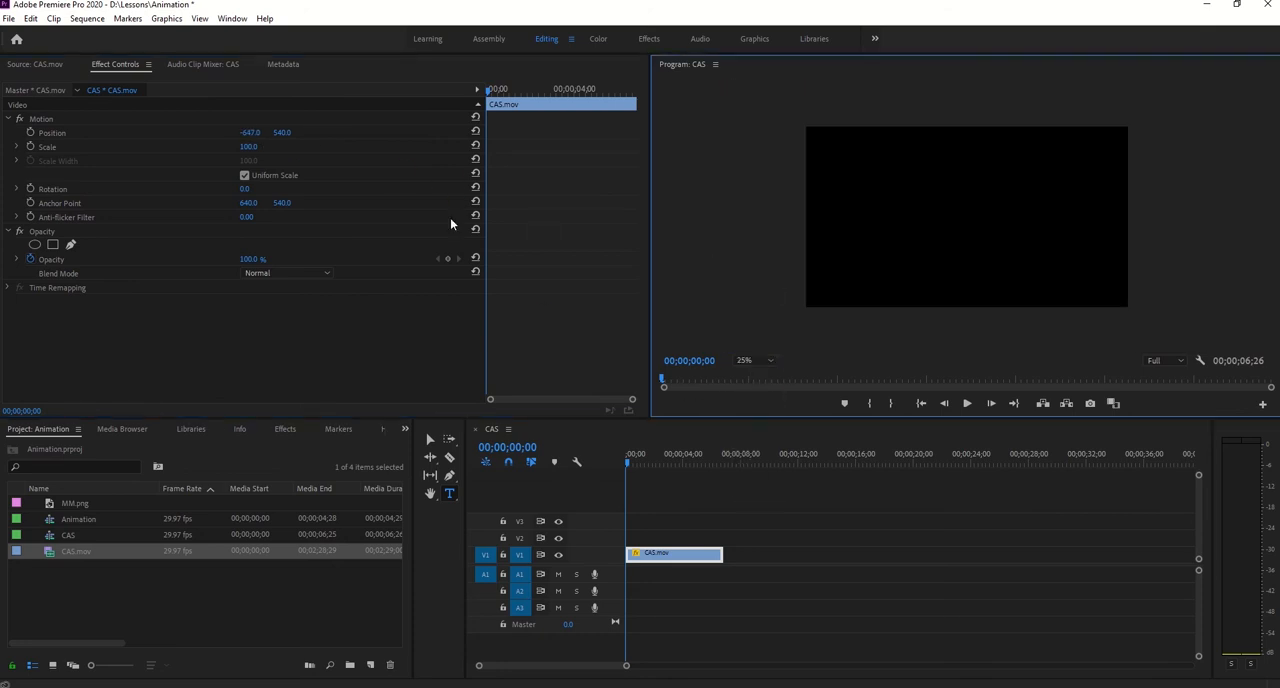
- Set the clip's horizontal position to -640 and enable Position keyframing at the start of the sequence
left_click(46, 121)
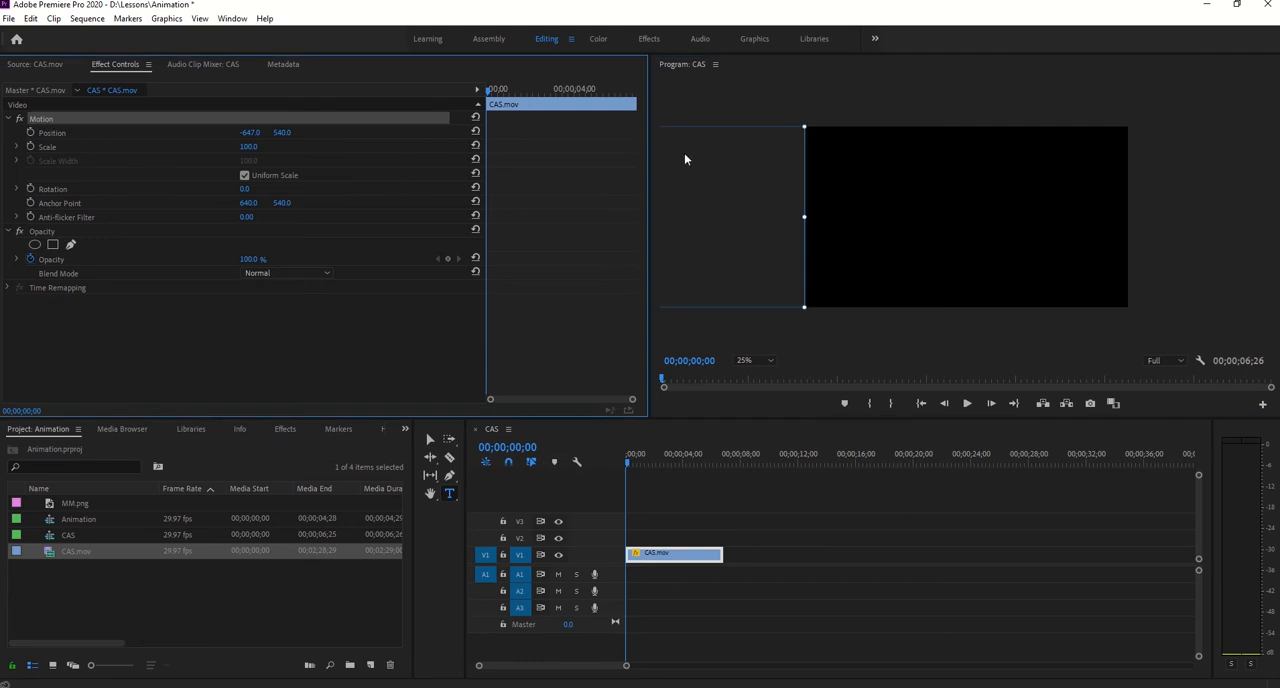
left_click(251, 132)
type("-640")
key("Return")
left_click(29, 133)
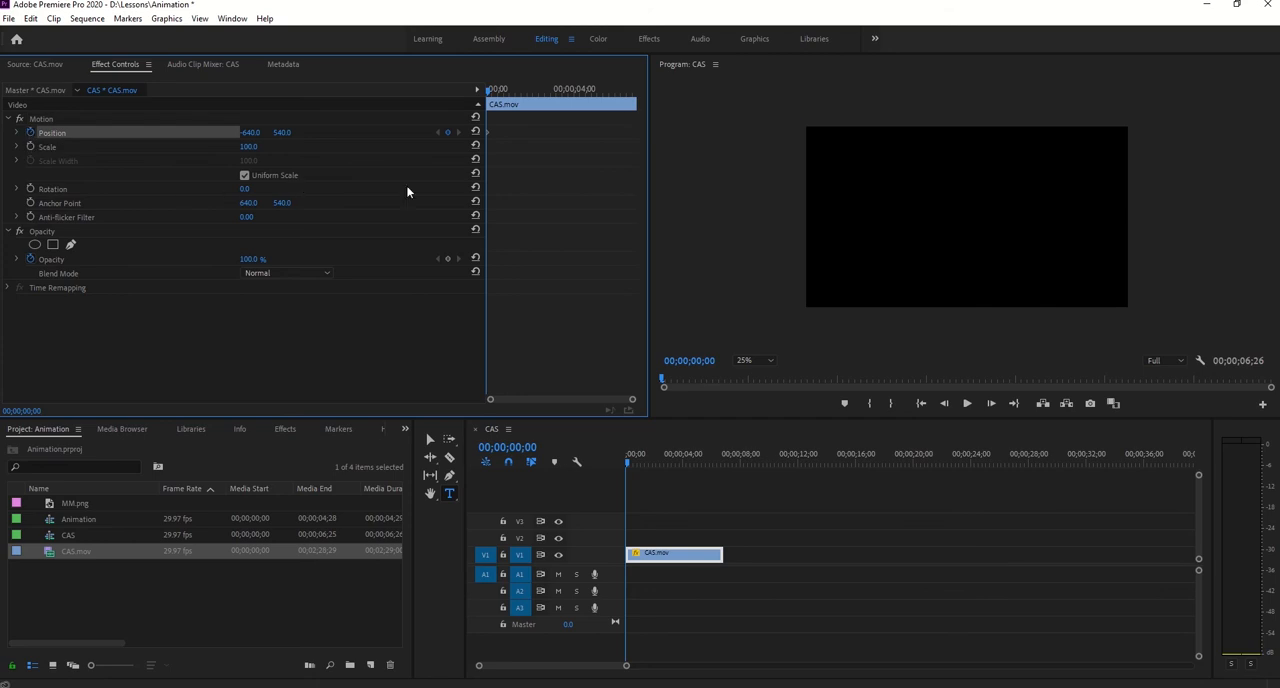
- Try to add a Position keyframe at 00;00;06;26 with a horizontal value of about 702
left_click_drag(488, 92, 636, 114)
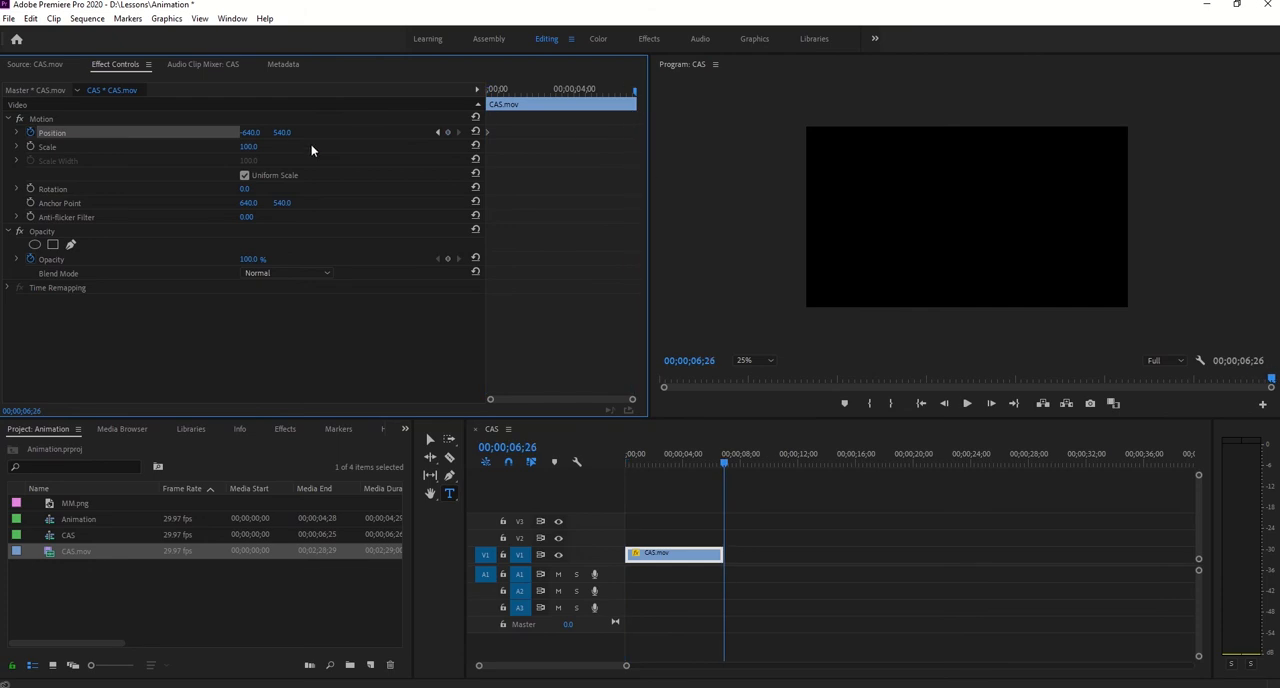
left_click(42, 119)
left_click(676, 558)
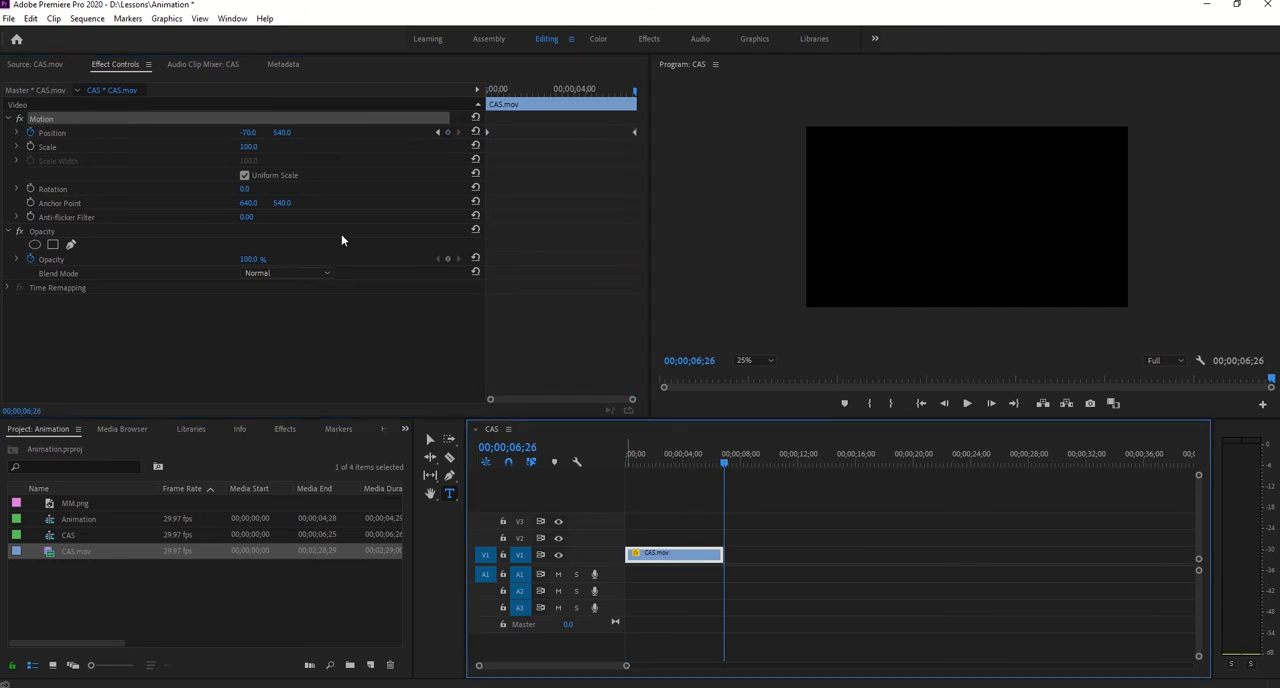
left_click_drag(247, 137, 180, 137)
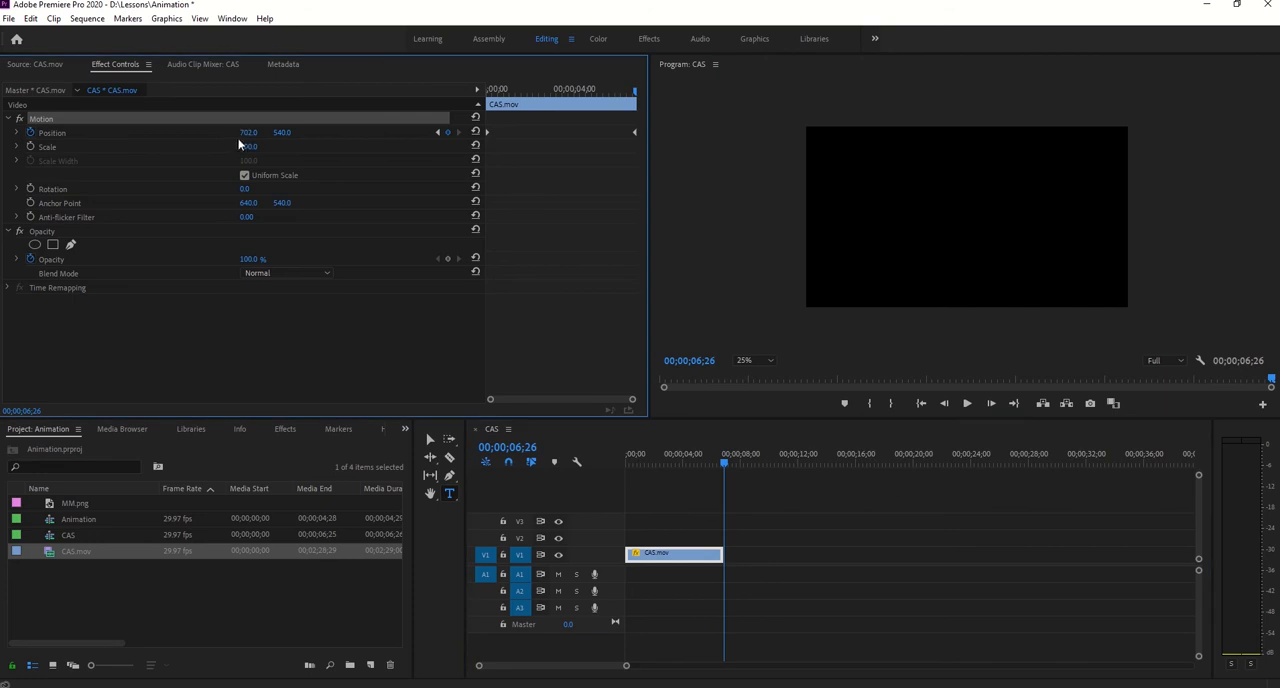
left_click_drag(640, 94, 633, 93)
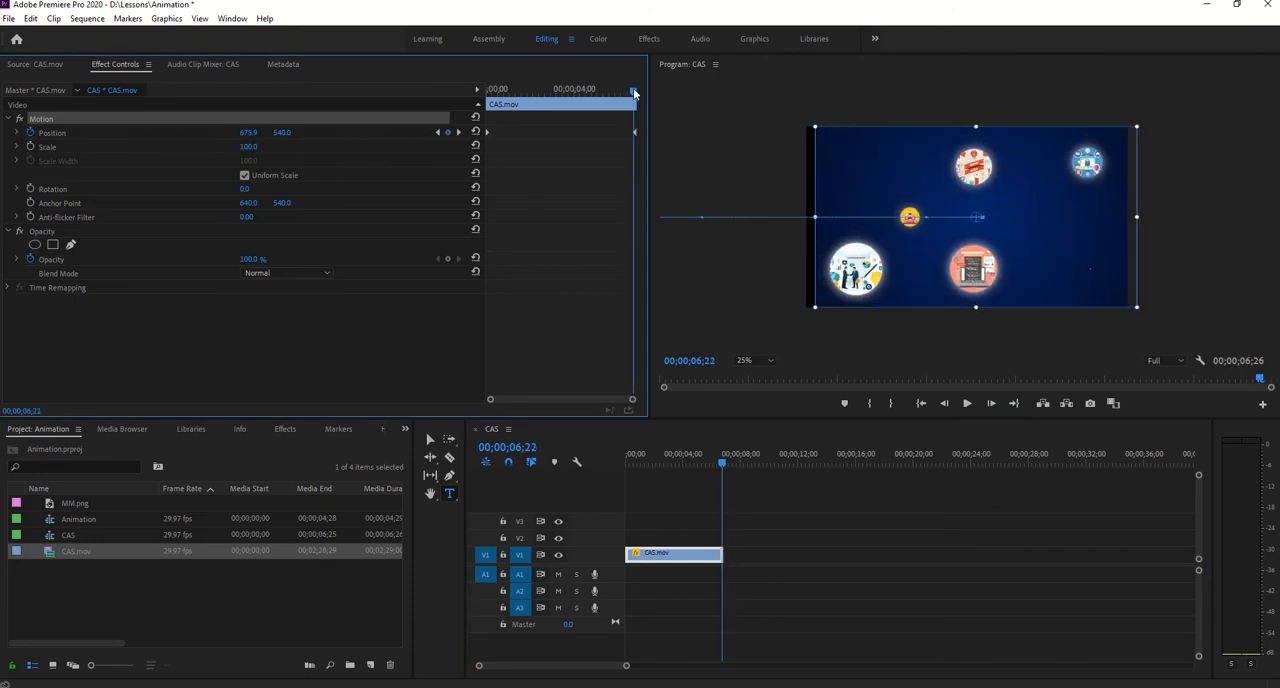
key("ctrl+z")
key("ctrl+z")
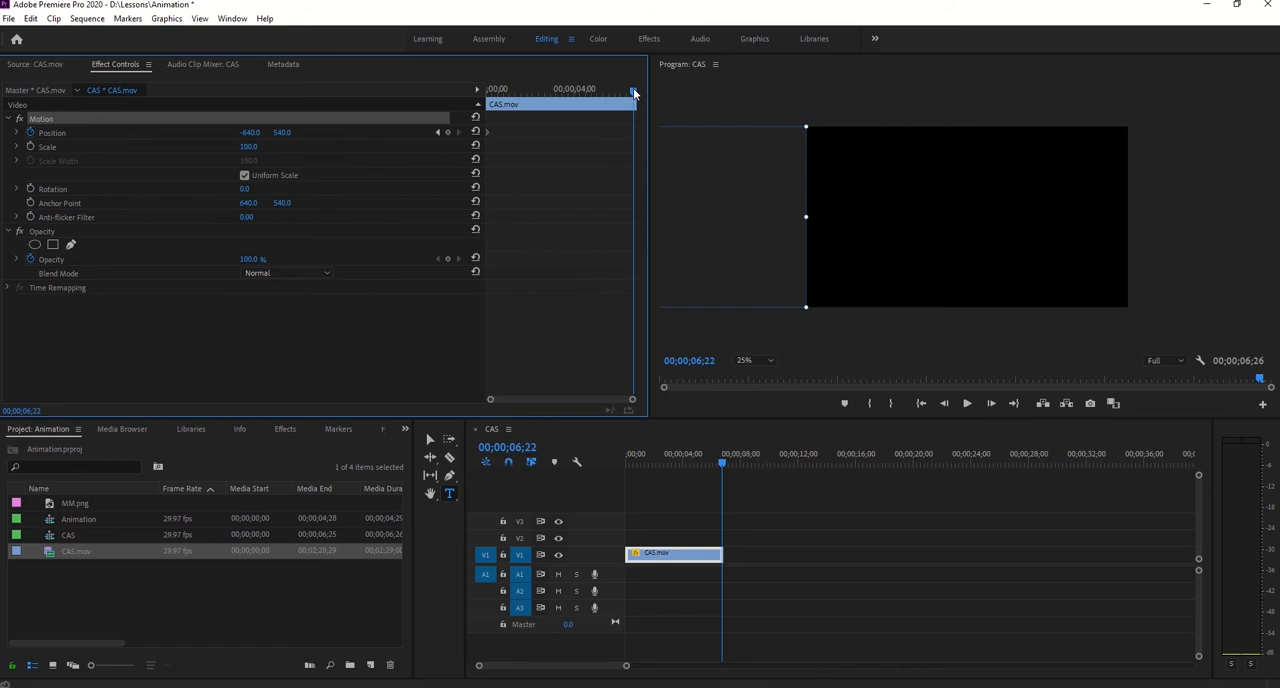
- Add a second Position keyframe at 00;00;06;16 with the clip's horizontal value set to 1920
left_click(721, 463)
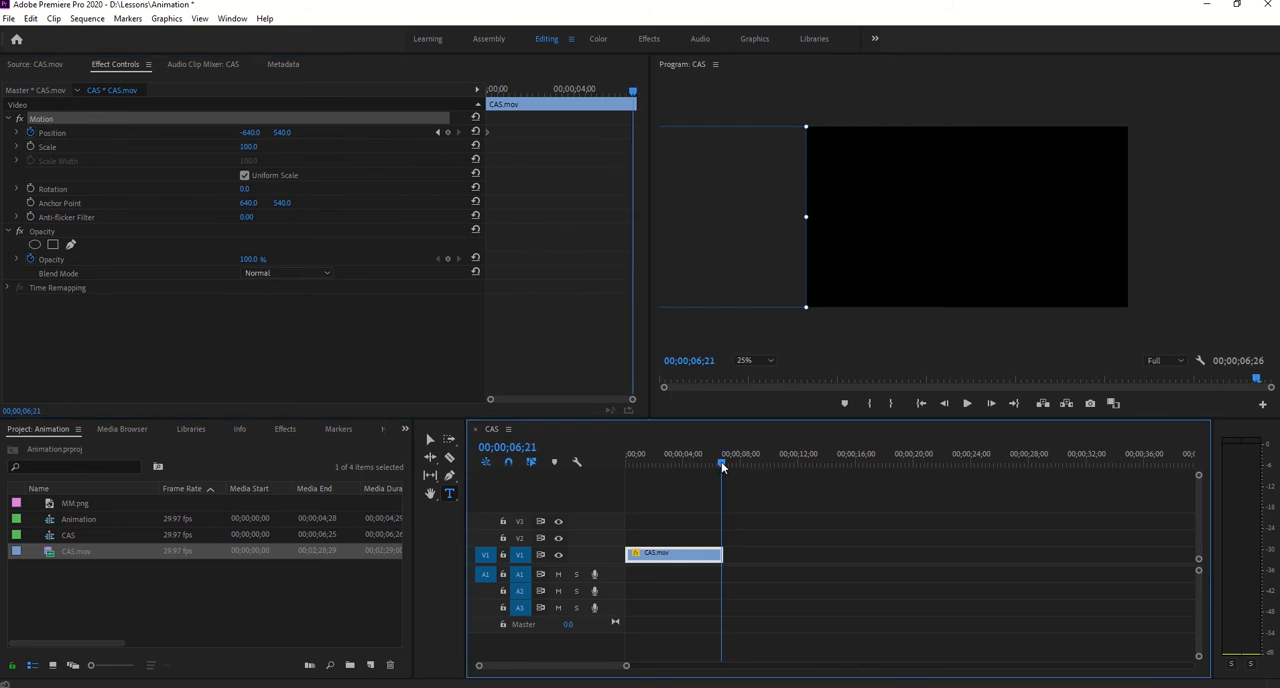
key("Left")
key("Left")
key("Left")
key("Left")
key("Left")
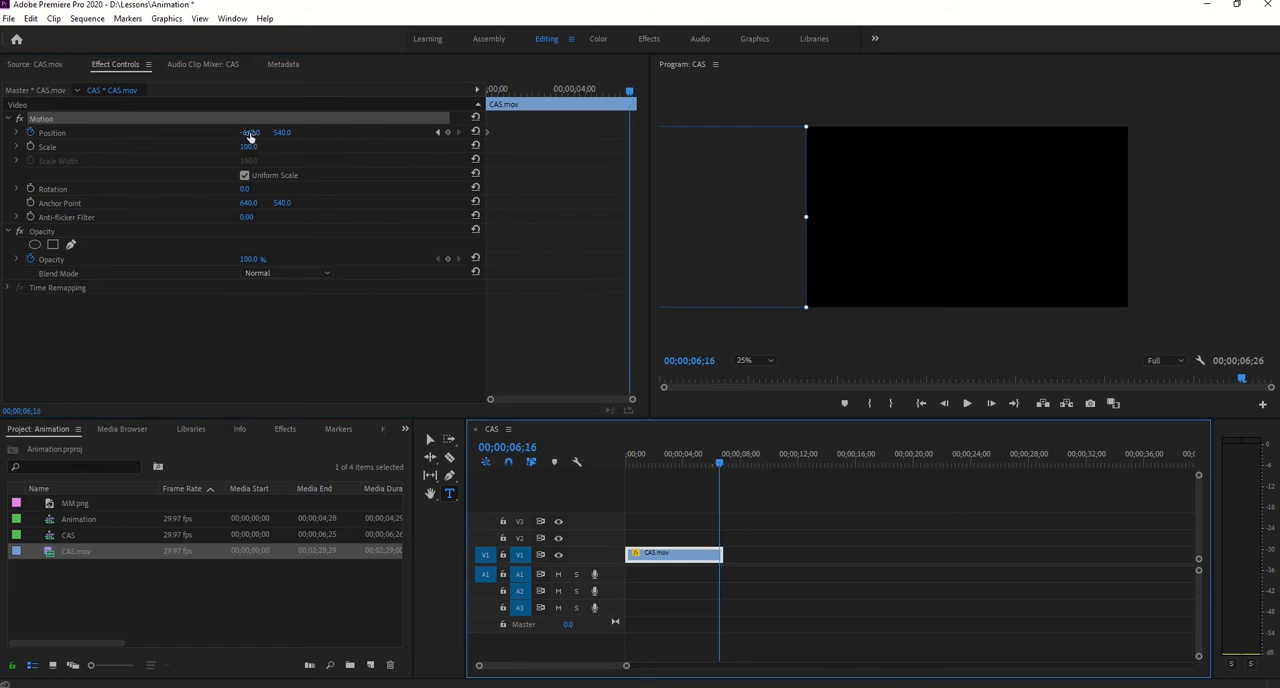
left_click_drag(250, 133, 130, 150)
left_click_drag(250, 133, 600, 133)
left_click_drag(244, 134, 604, 134)
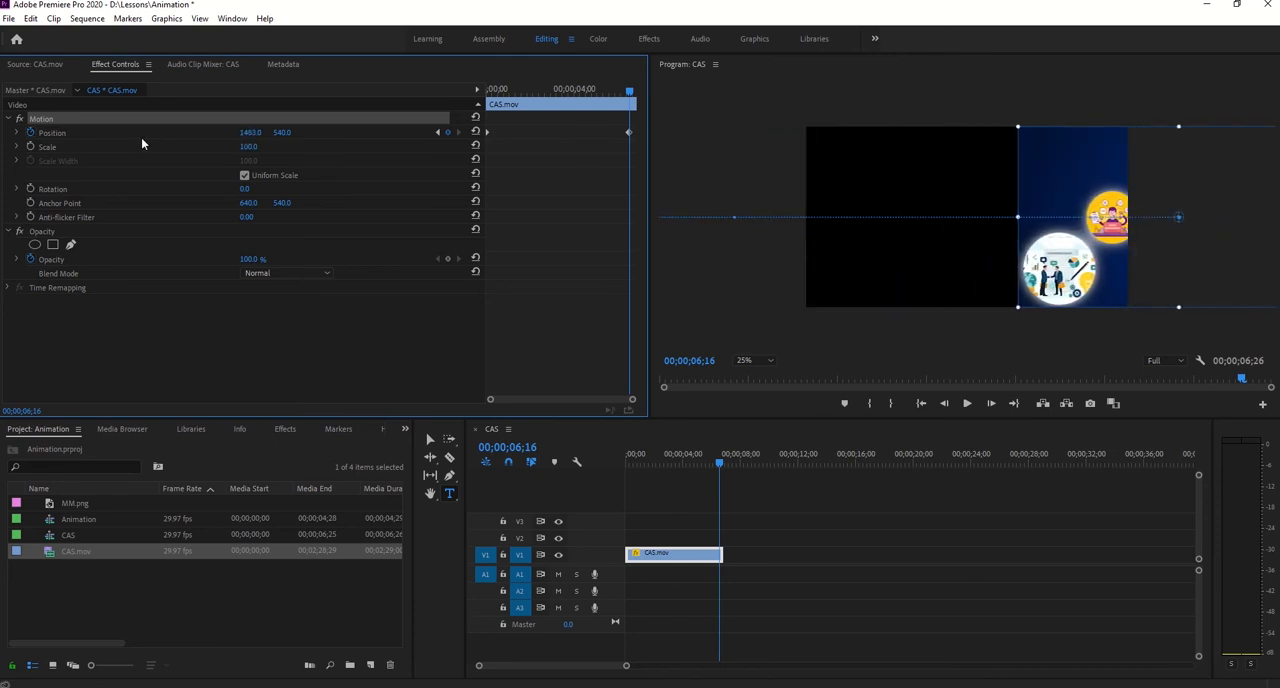
left_click_drag(244, 134, 397, 134)
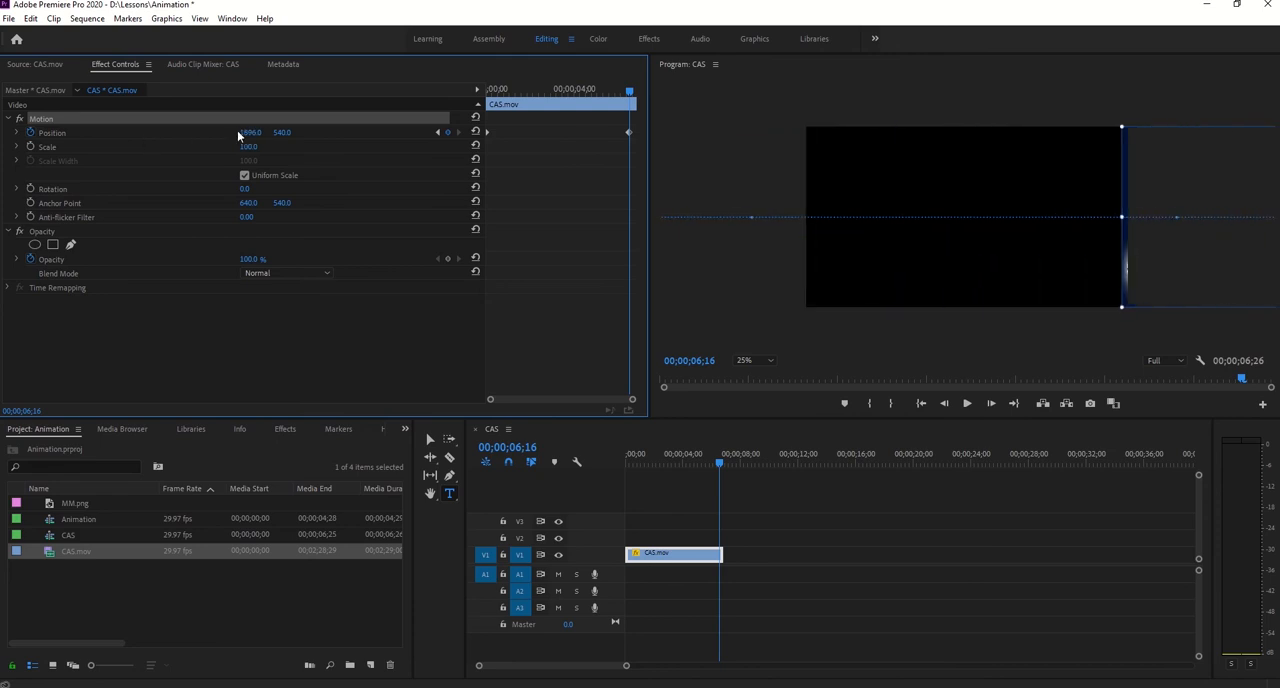
left_click_drag(244, 134, 304, 134)
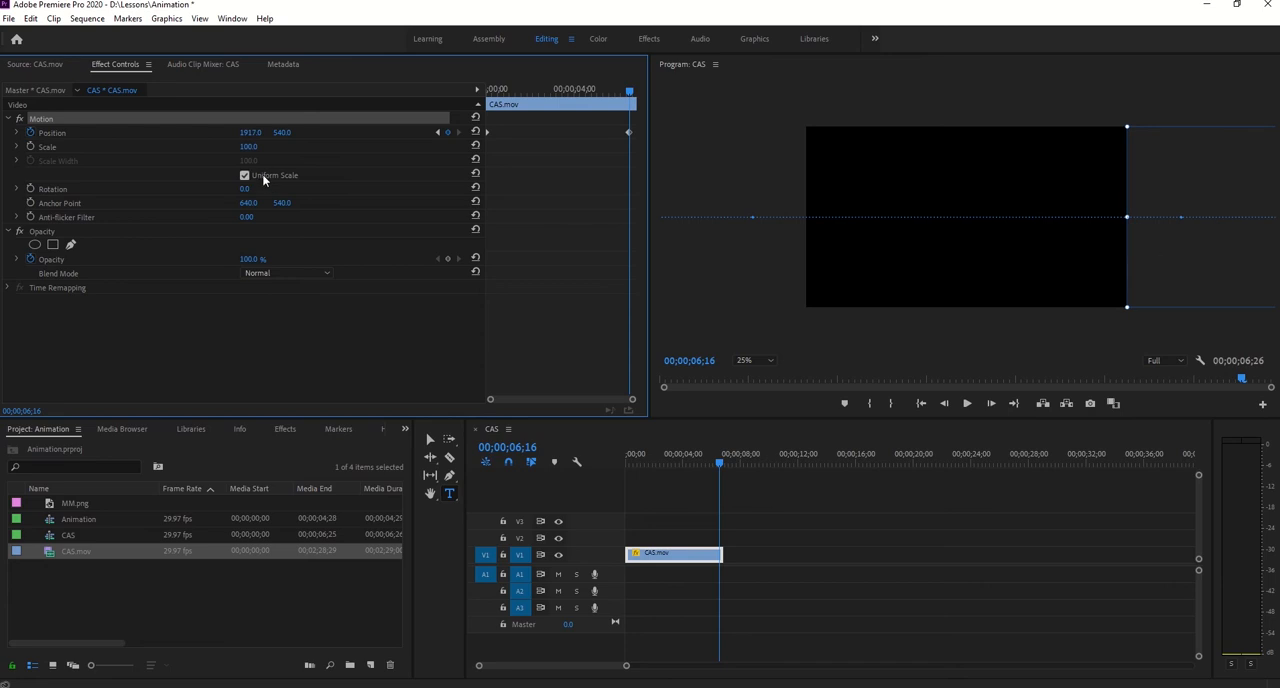
left_click(248, 133)
type("1920")
key("Return")
left_click(706, 287)
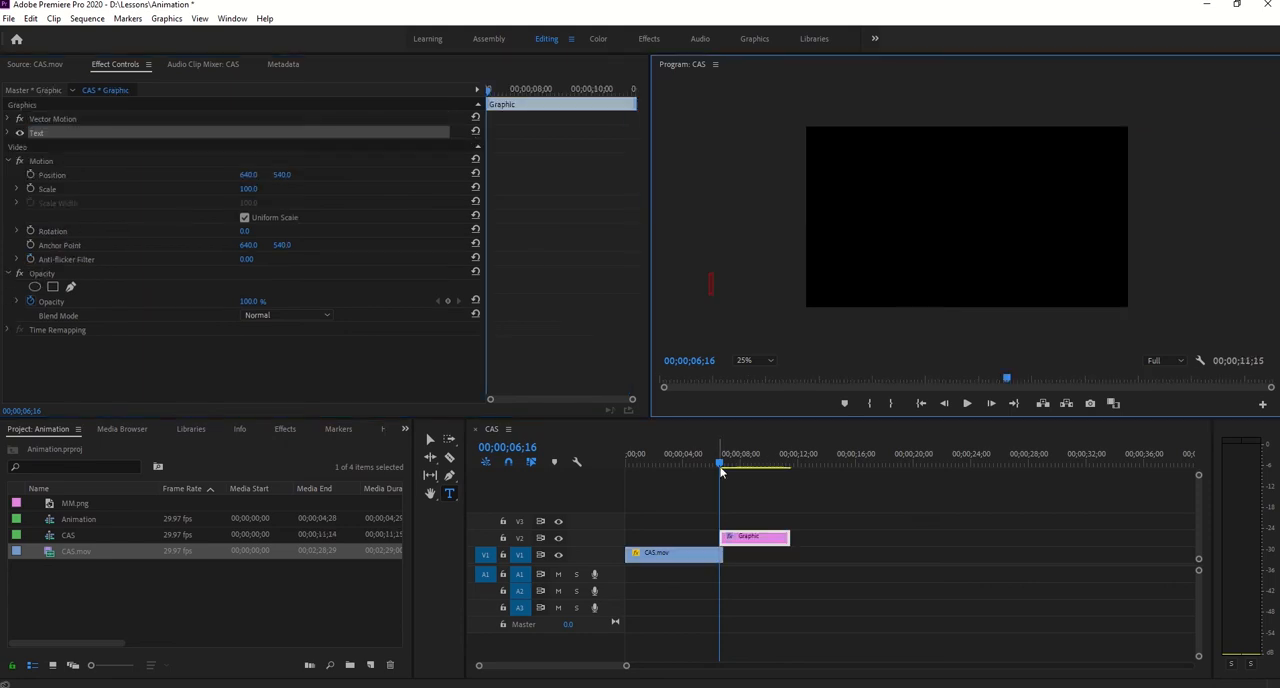
key("ctrl+z")
key("ctrl+z")
- Play the position animation from the start of the sequence and return the playhead to 00;00;00;00
left_click_drag(720, 467, 537, 471)
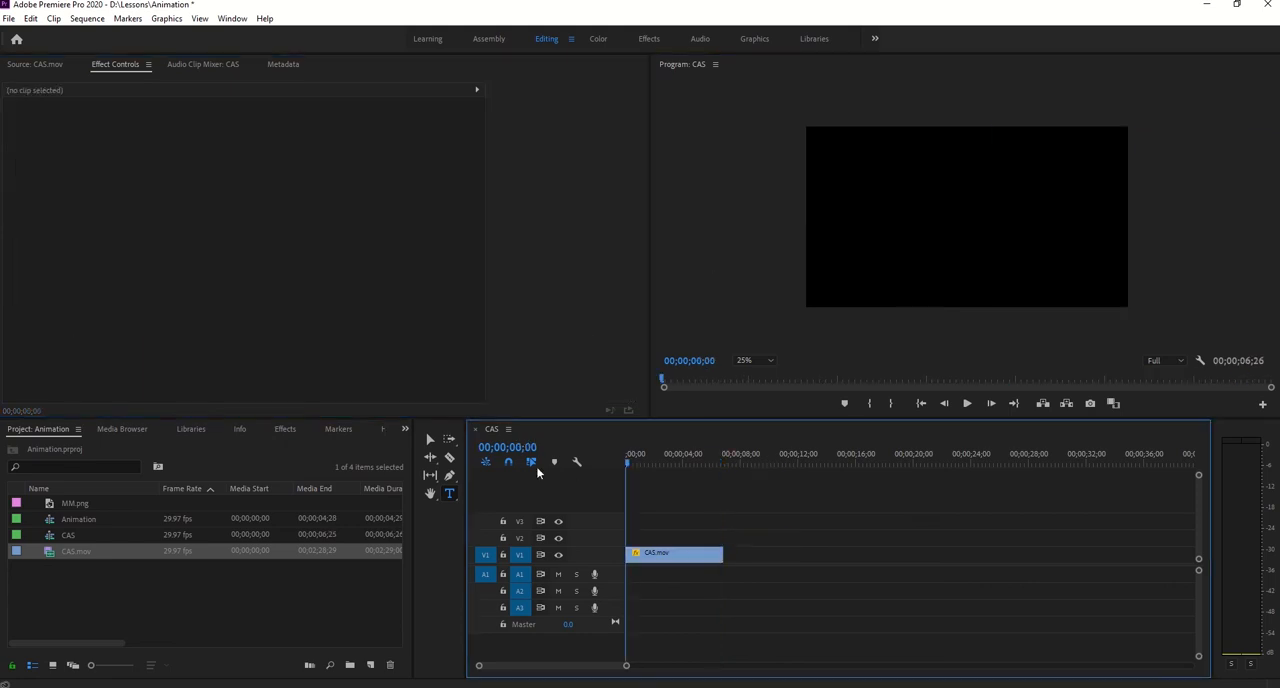
left_click(968, 404)
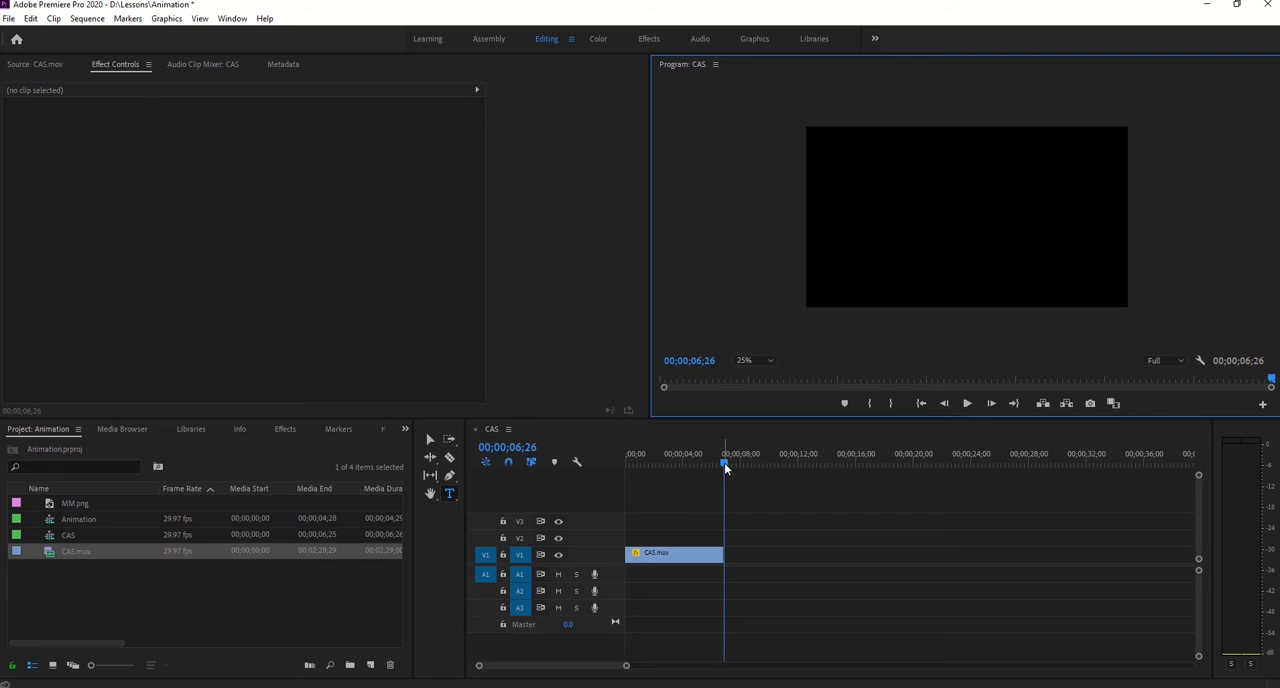
left_click_drag(725, 466, 602, 477)
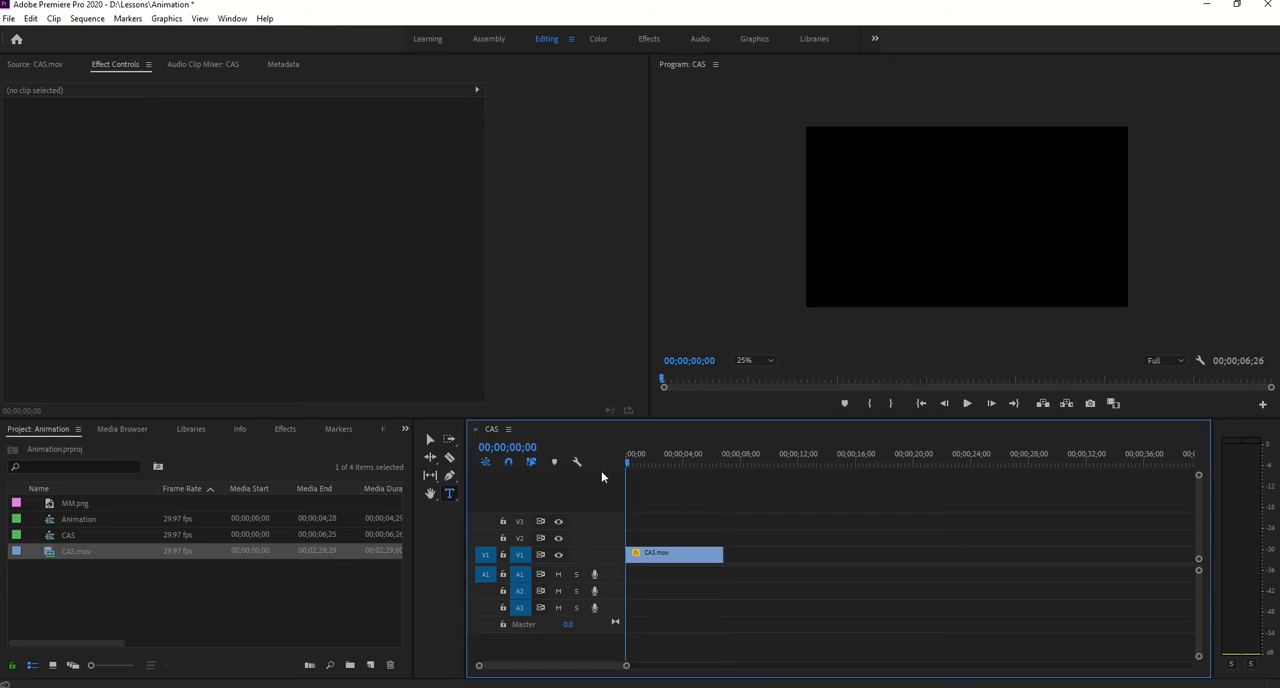
- Reopen CAS.mov as source and mark a second section, 00;00;14;10 long and ending at 00;01;39;16
double_click(52, 557)
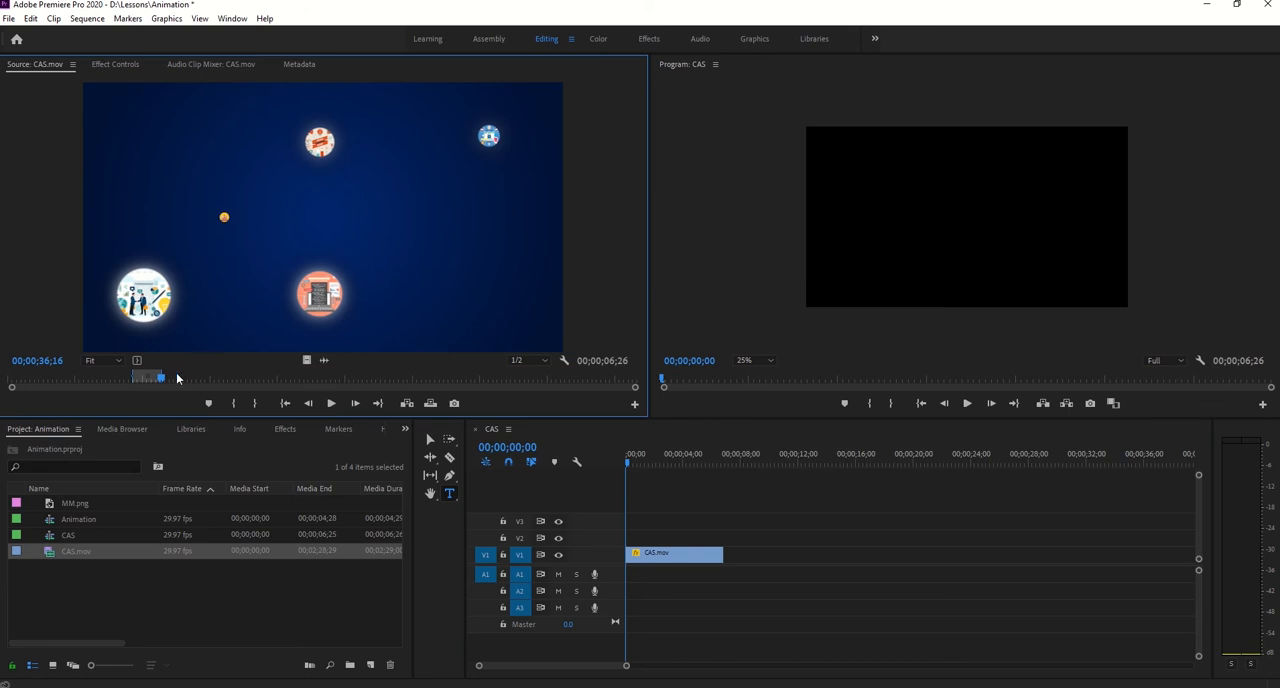
left_click_drag(164, 377, 427, 383)
key("i")
key("o")
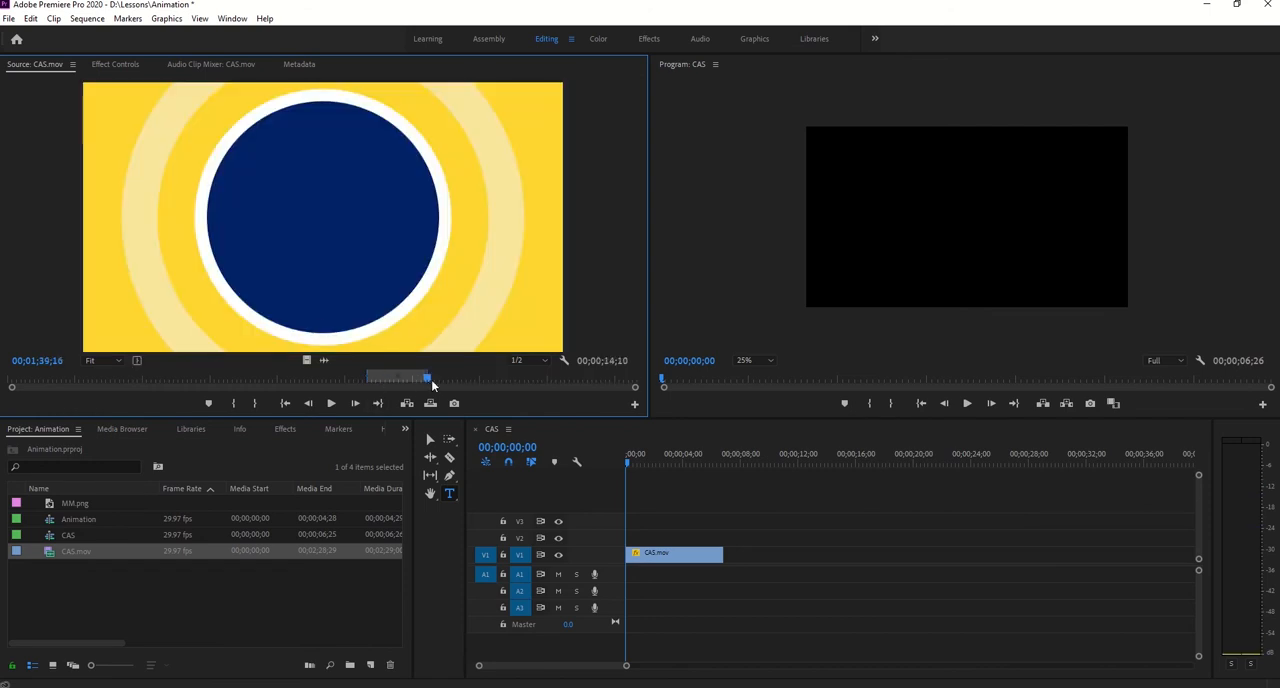
- Place the video only of the marked section at the start of track V2 and trim its end to match the V1 clip
left_click_drag(306, 360, 633, 542)
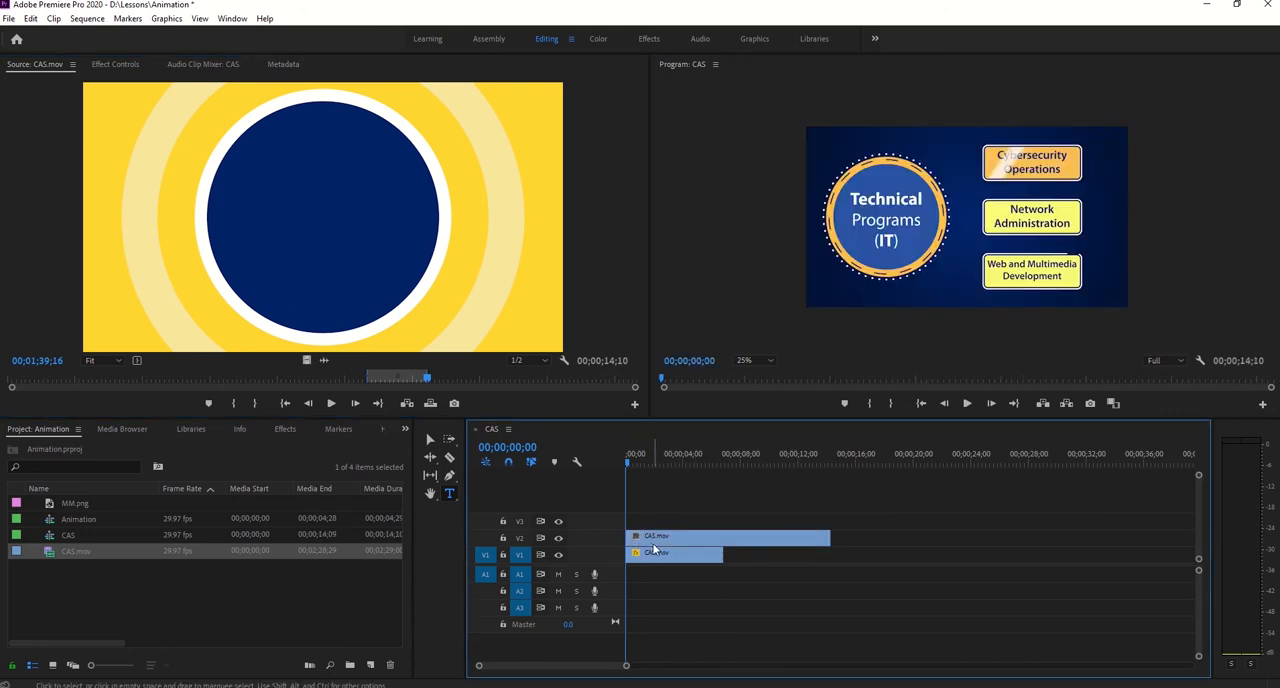
left_click_drag(829, 535, 722, 527)
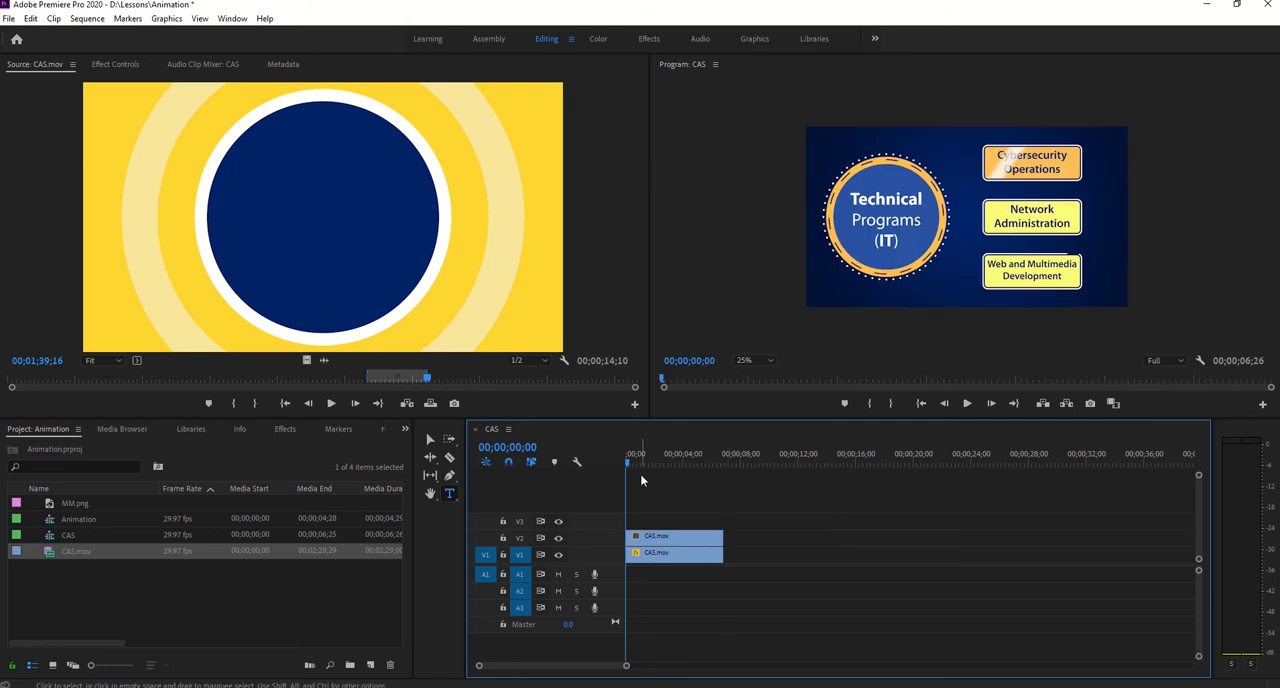
key("space")
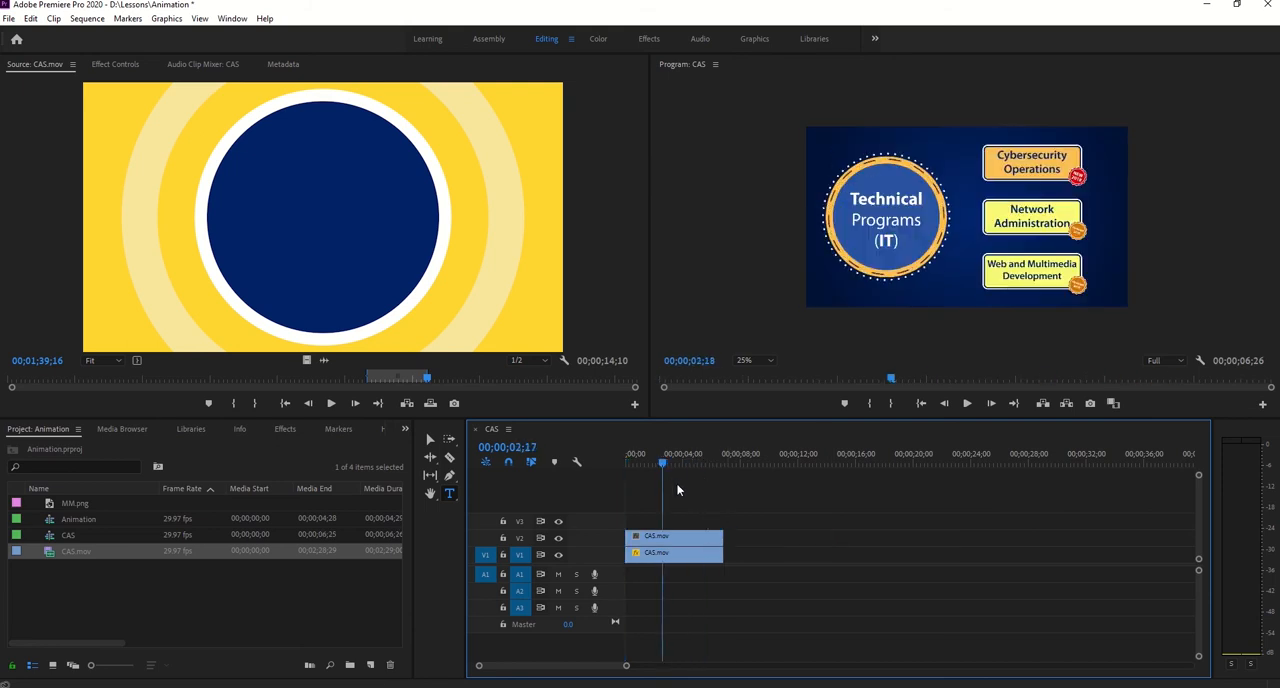
key("space")
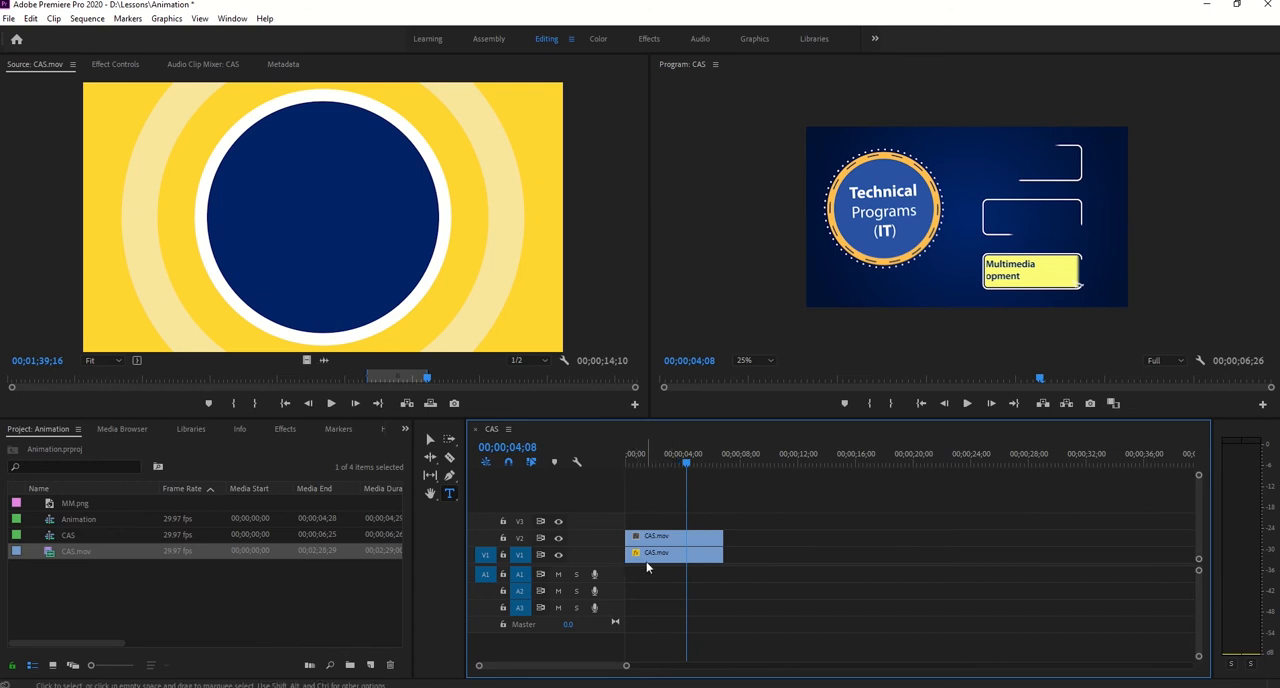
- Move the V2 clip onto V1 directly after the first clip and show its effect settings with the playhead at 00;00;07;09
left_click(647, 556)
left_click(648, 539)
left_click_drag(668, 528, 768, 554)
left_click(699, 466)
left_click_drag(701, 469, 730, 470)
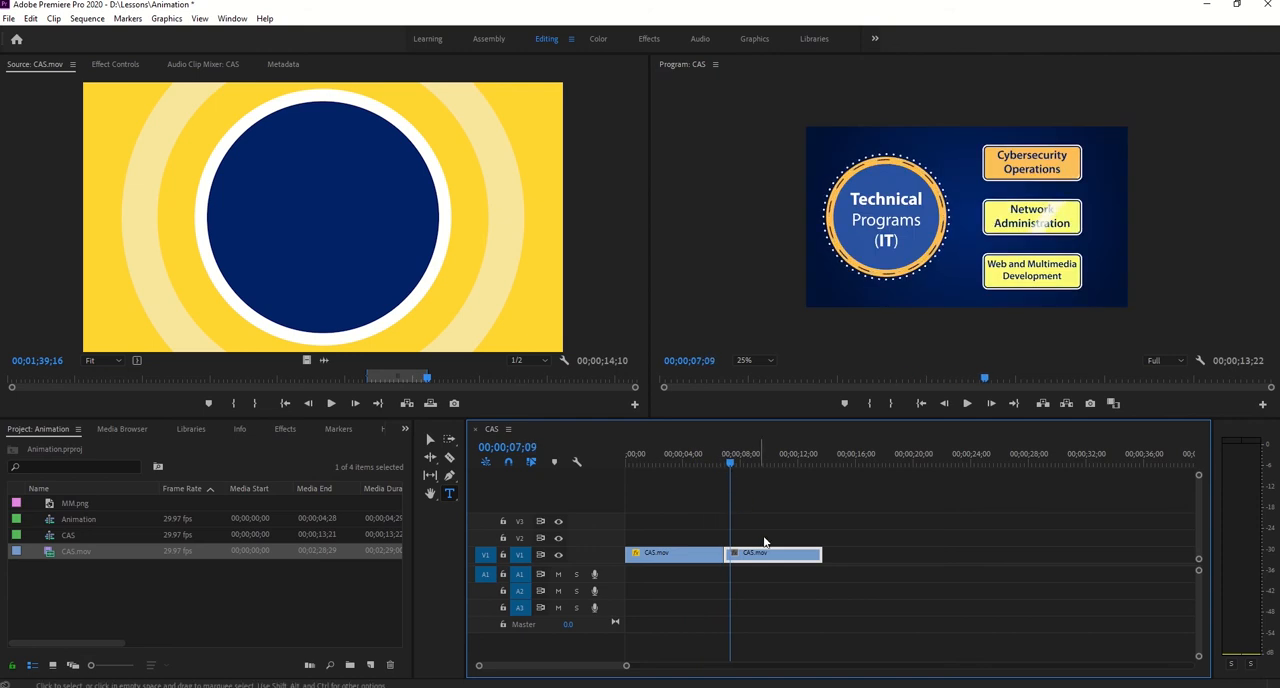
left_click(116, 65)
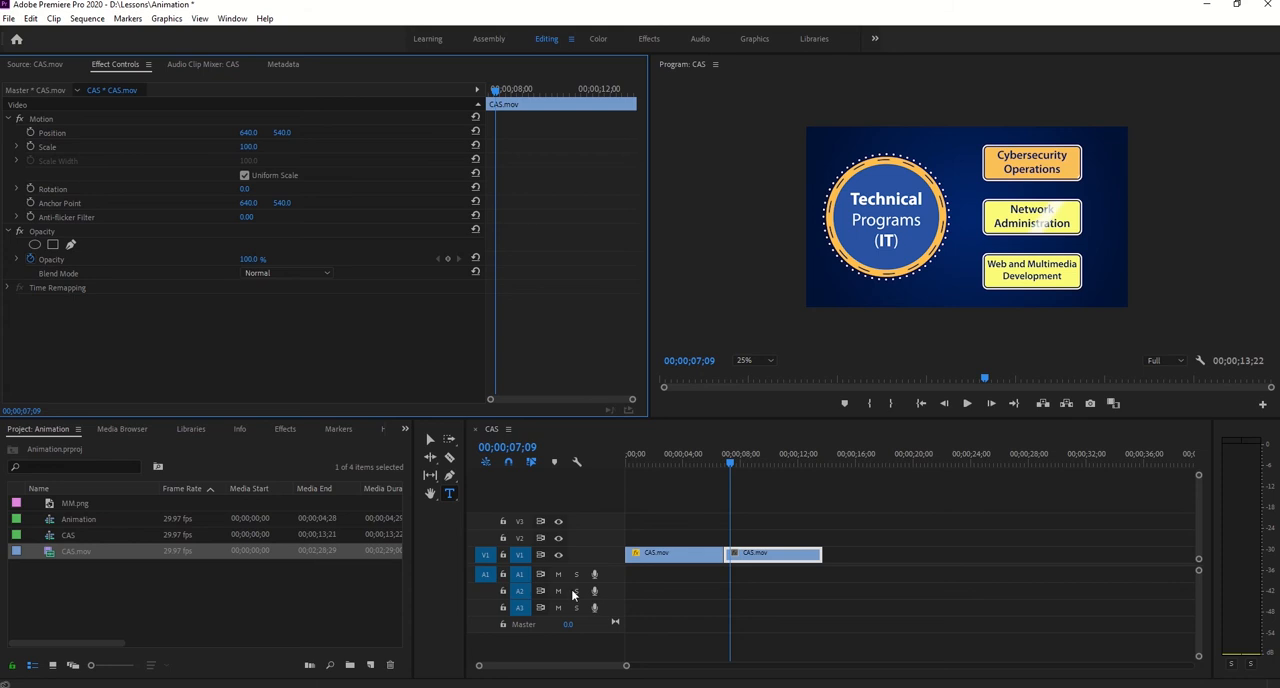
- Separate the second V1 clip from the first and paste the first clip's Motion, Opacity and Time Remapping attributes onto it with Scale Attribute Times
left_click_drag(777, 556, 812, 560)
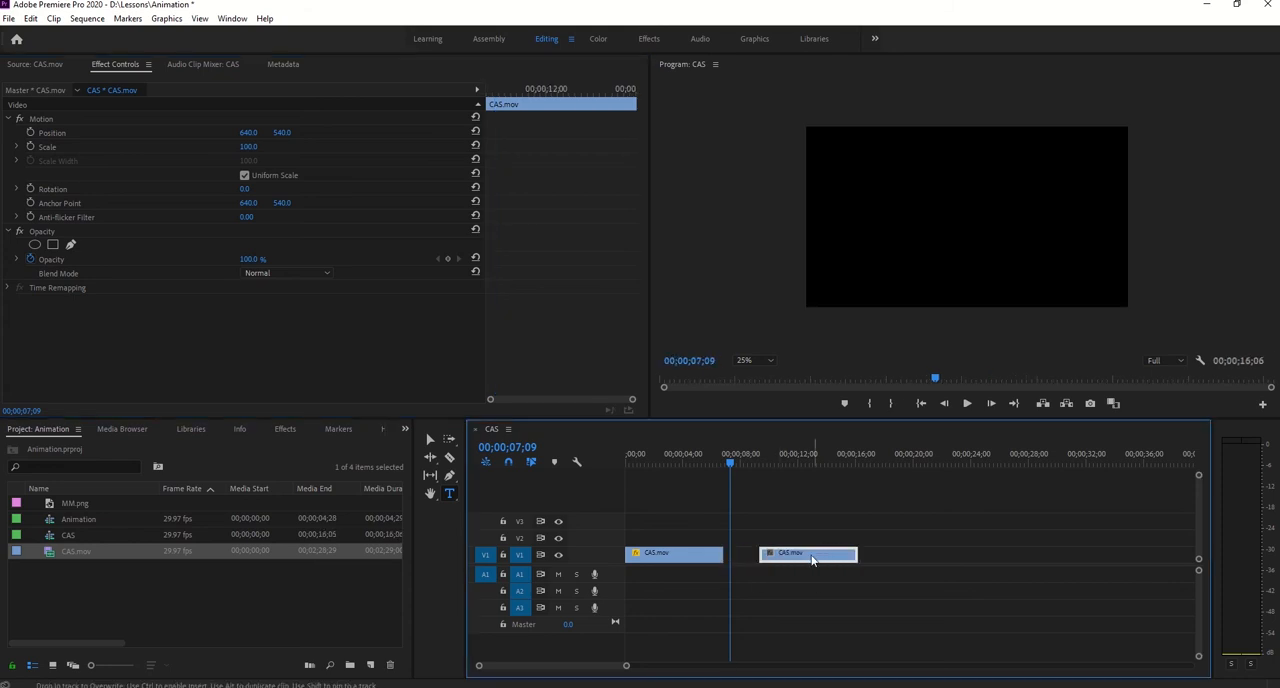
left_click(695, 561)
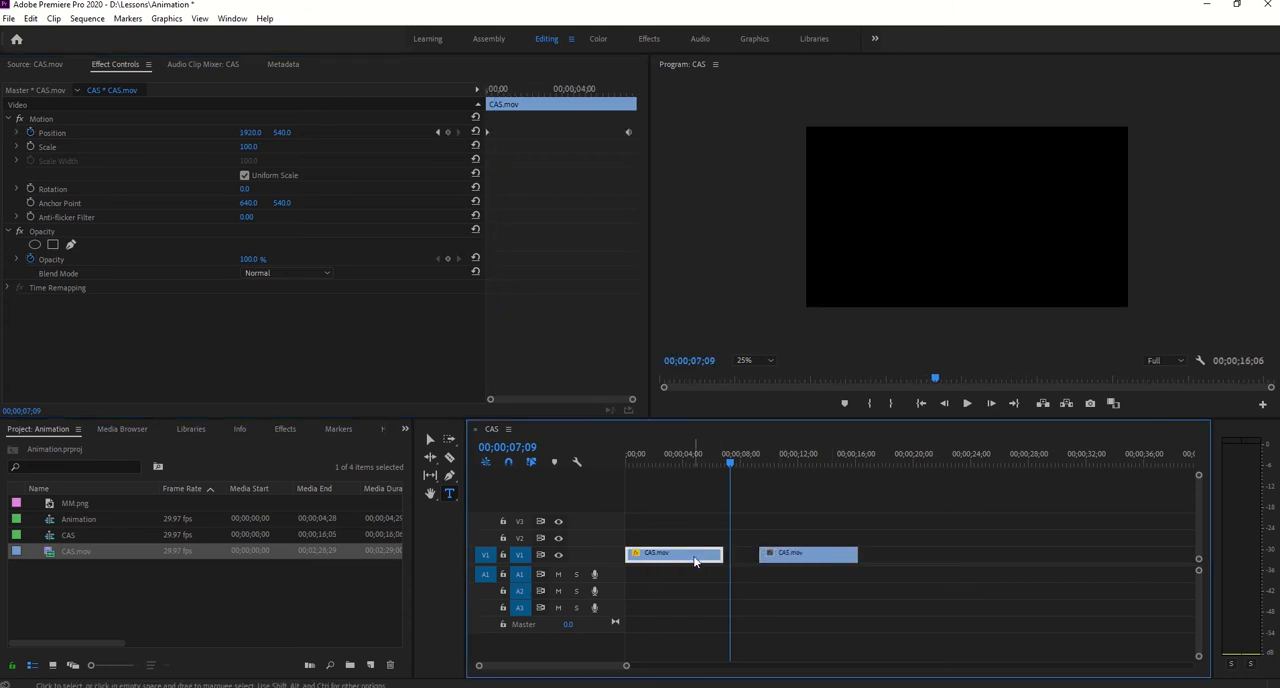
right_click(695, 560)
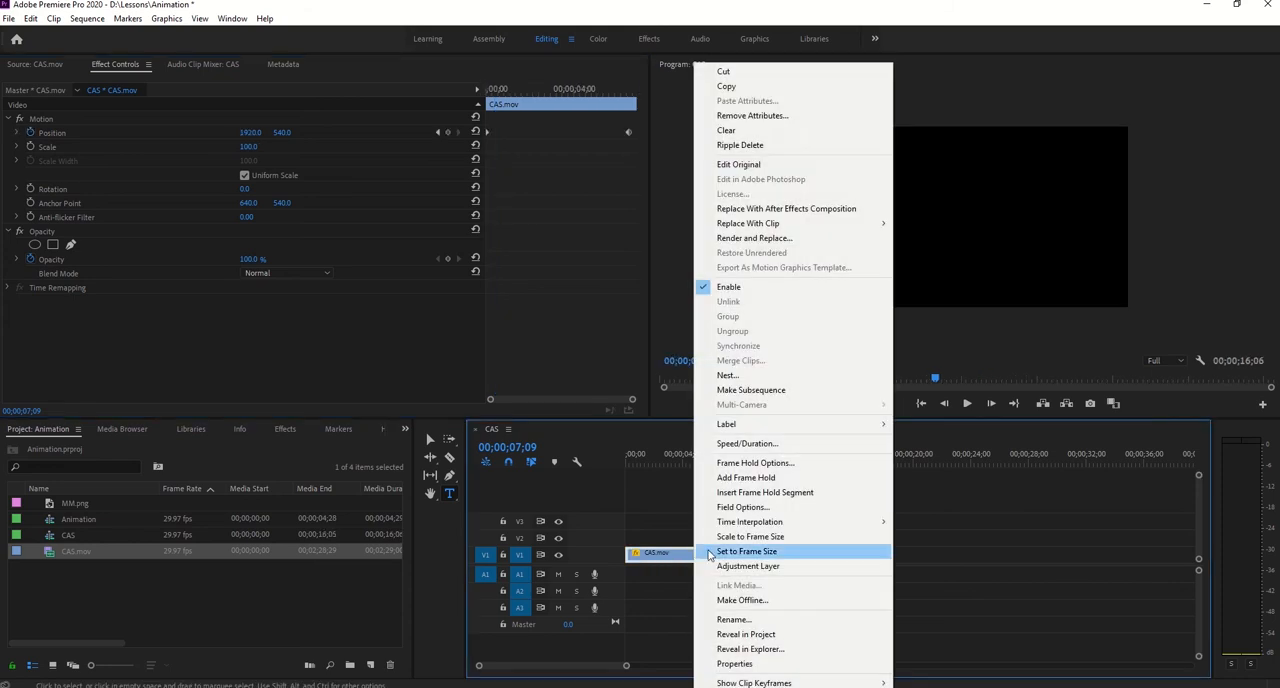
left_click(728, 87)
left_click(793, 561)
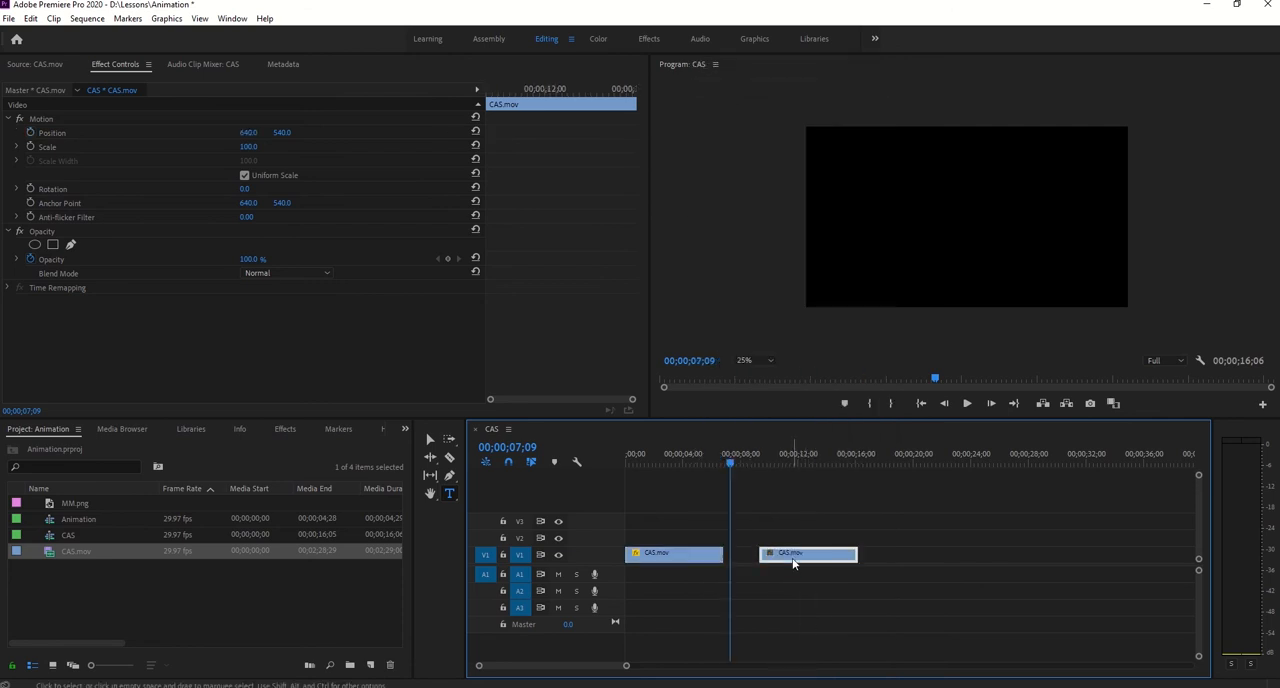
right_click(793, 561)
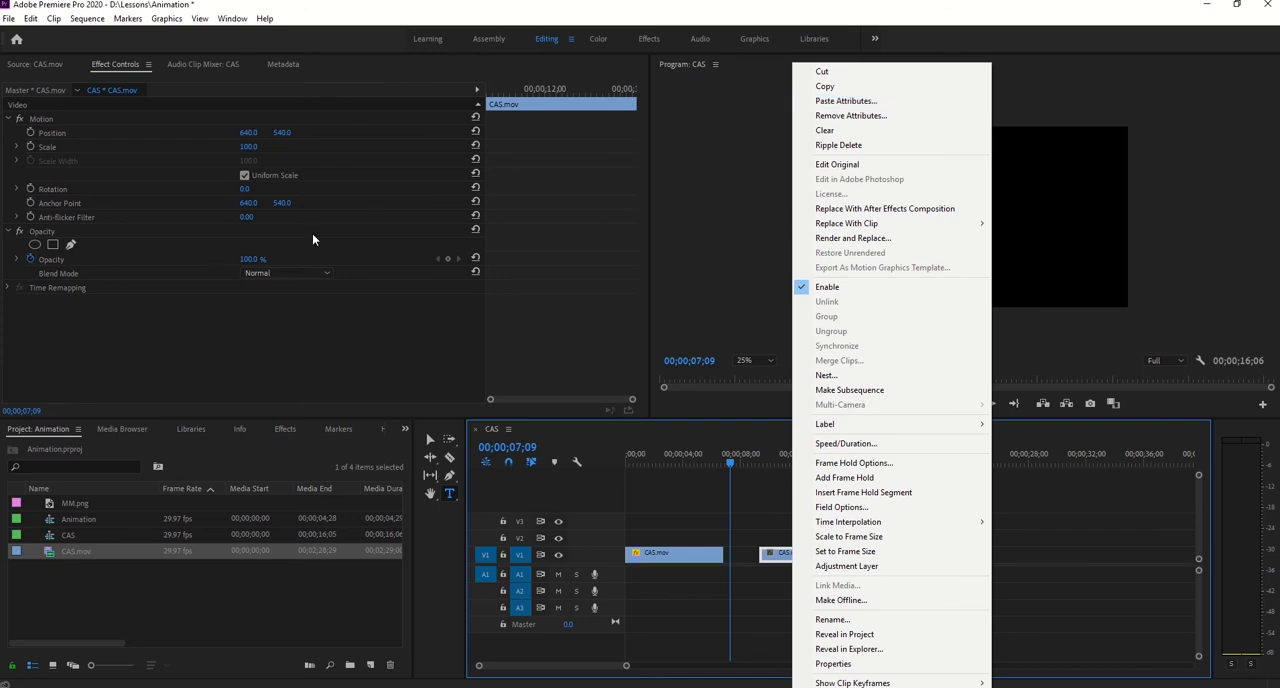
left_click(846, 101)
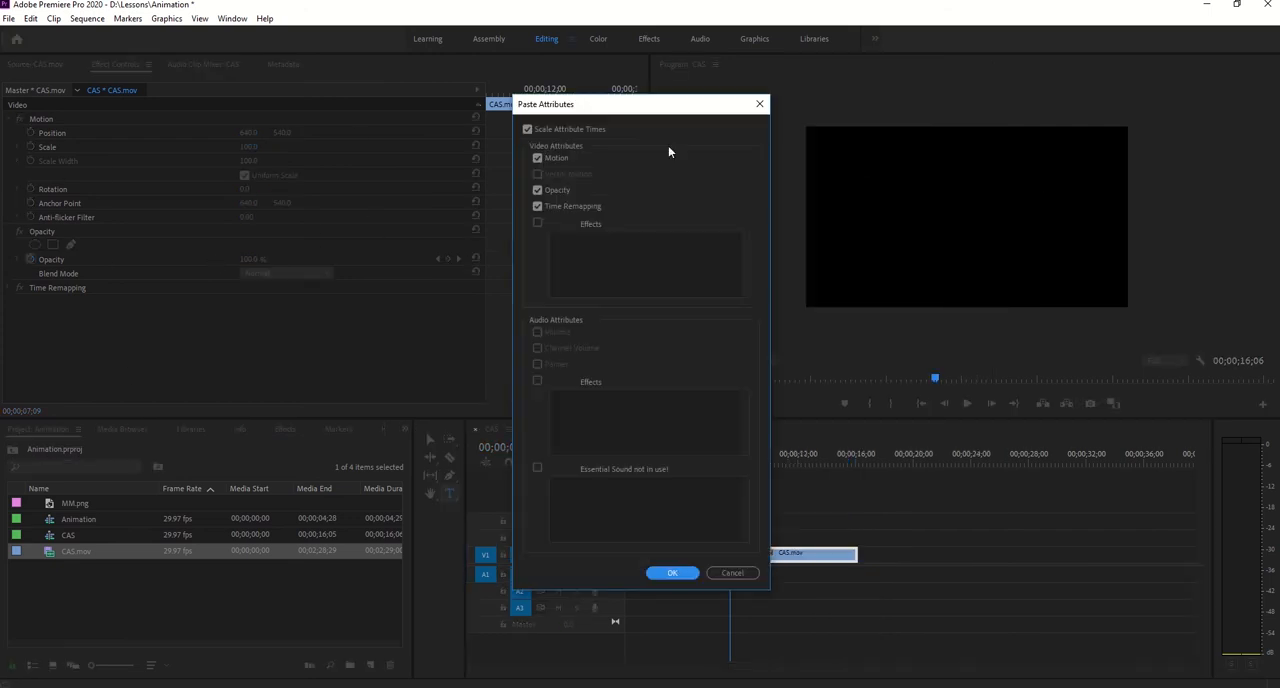
left_click_drag(620, 105, 558, 107)
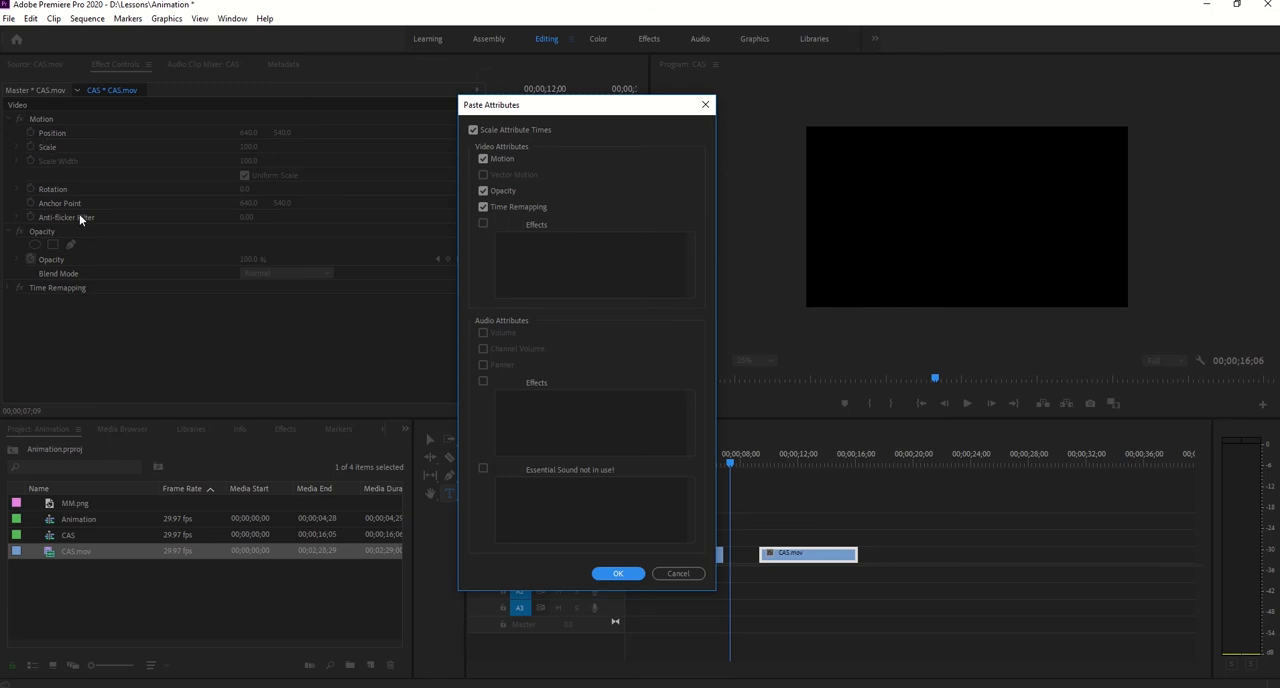
left_click(617, 574)
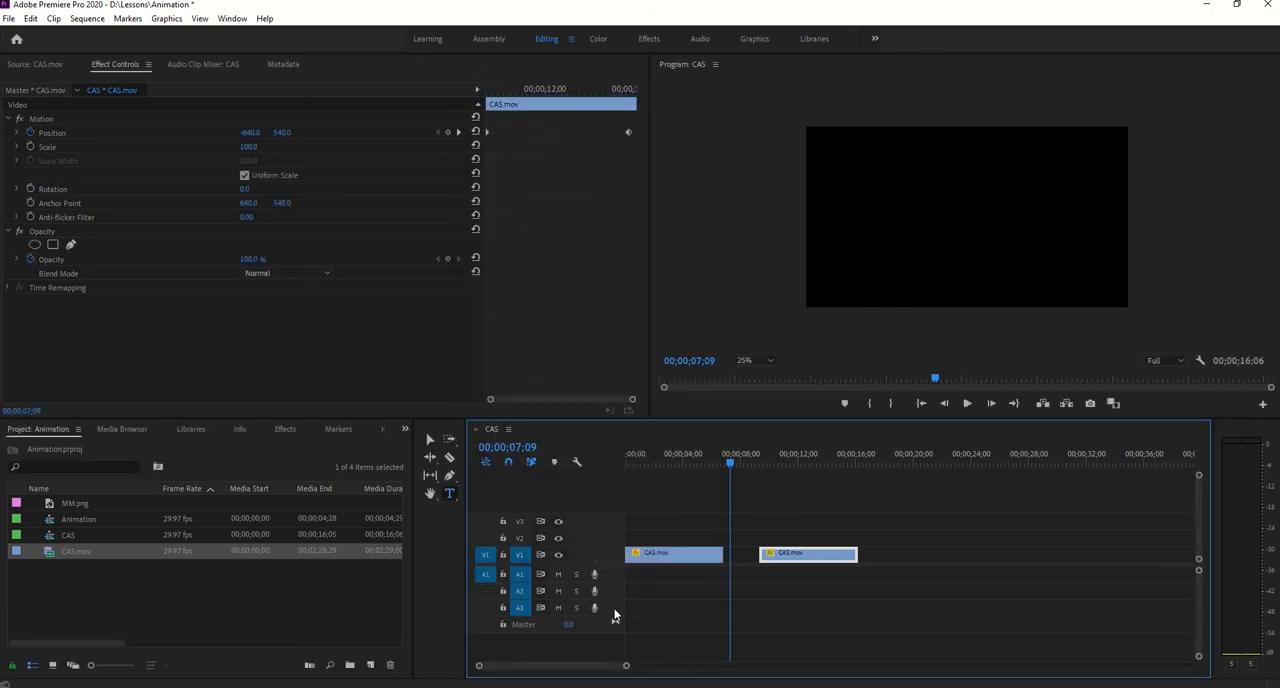
- Move the second clip onto V2 so it starts at 00;00;03;08, overlapping the first, and play the combined animation
left_click_drag(731, 459, 751, 476)
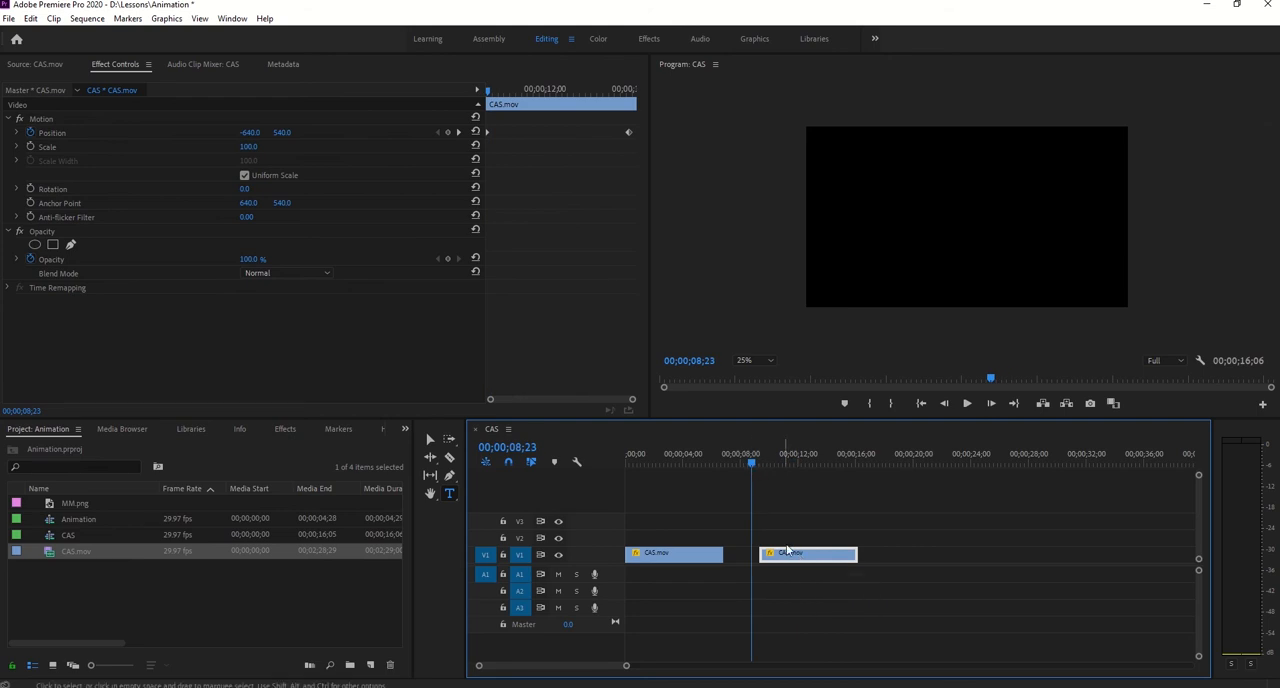
left_click_drag(788, 556, 747, 558)
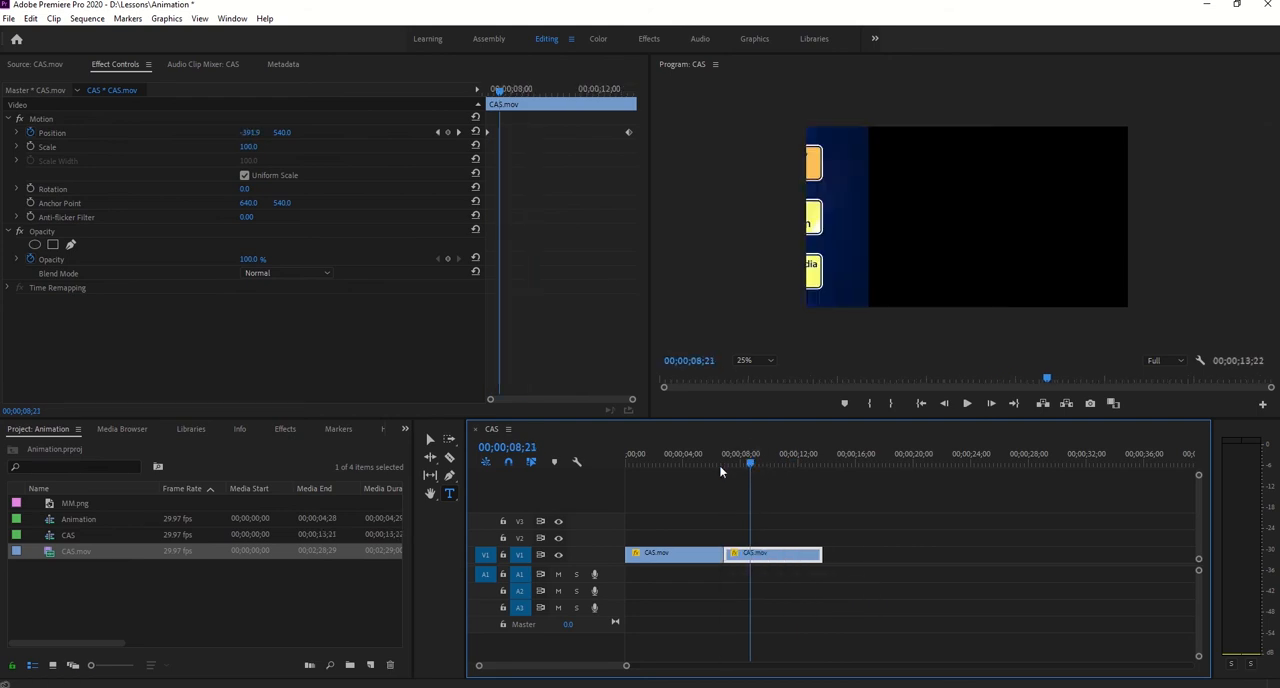
left_click_drag(621, 476, 673, 485)
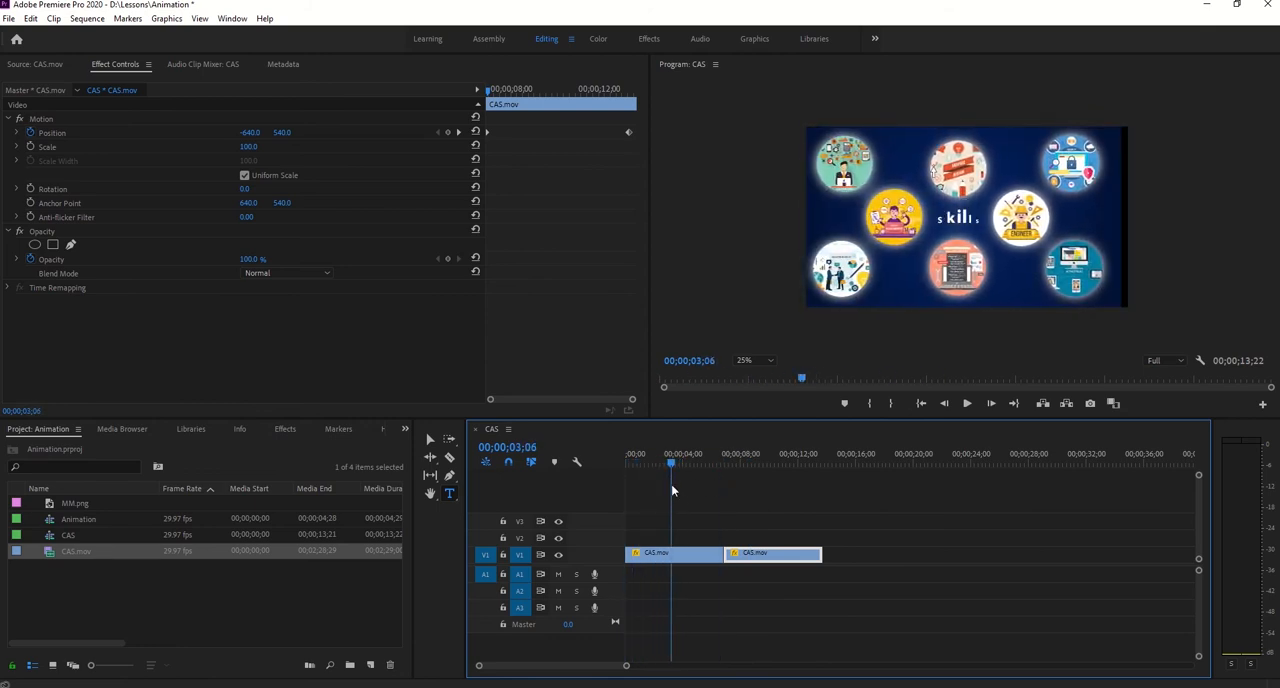
left_click(991, 403)
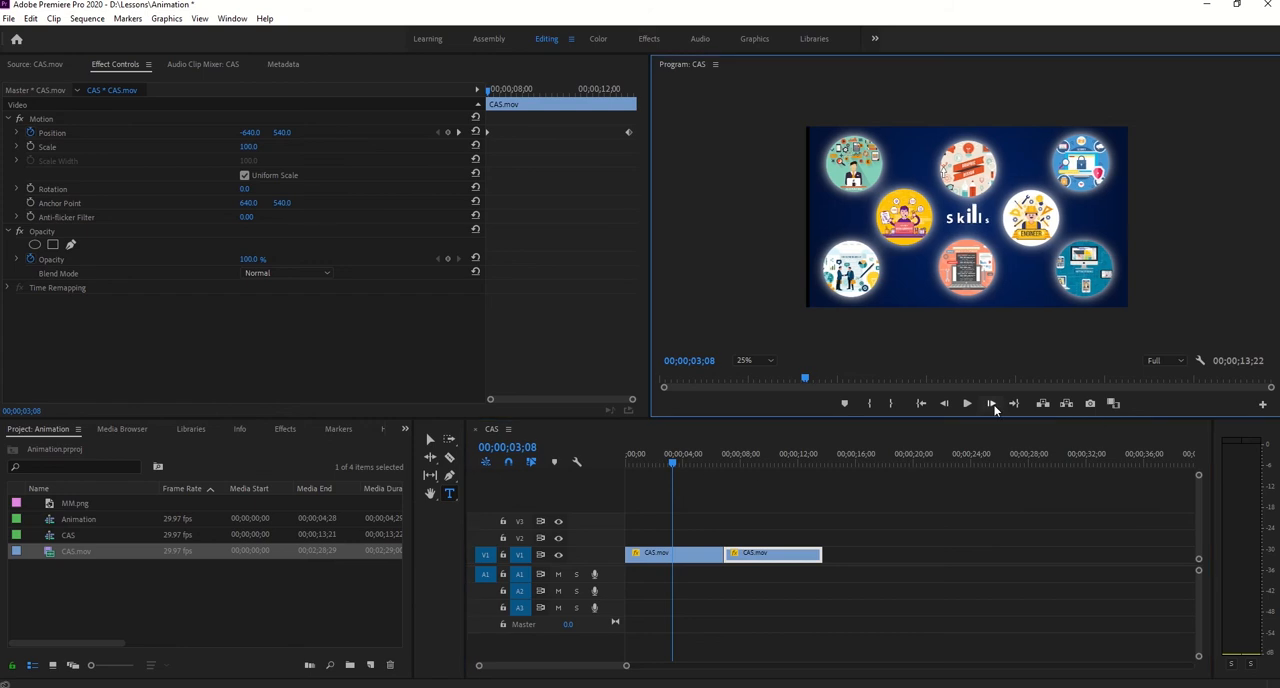
left_click(944, 403)
left_click_drag(800, 553, 752, 538)
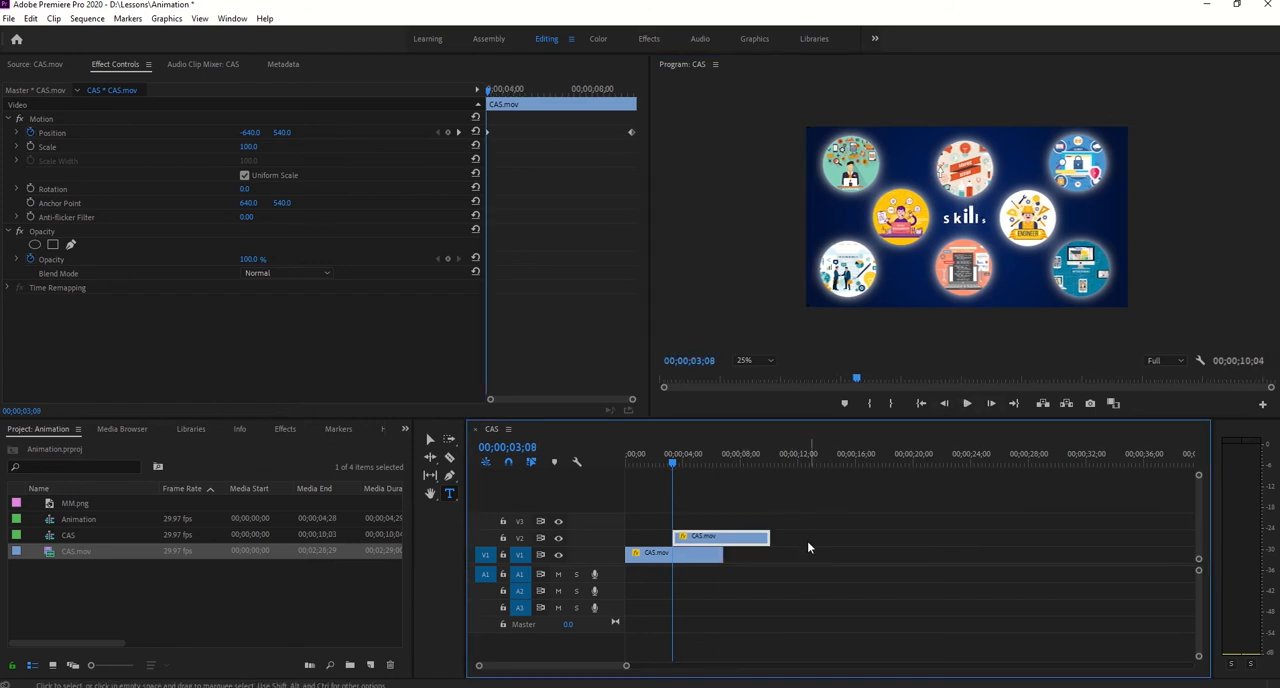
left_click(969, 404)
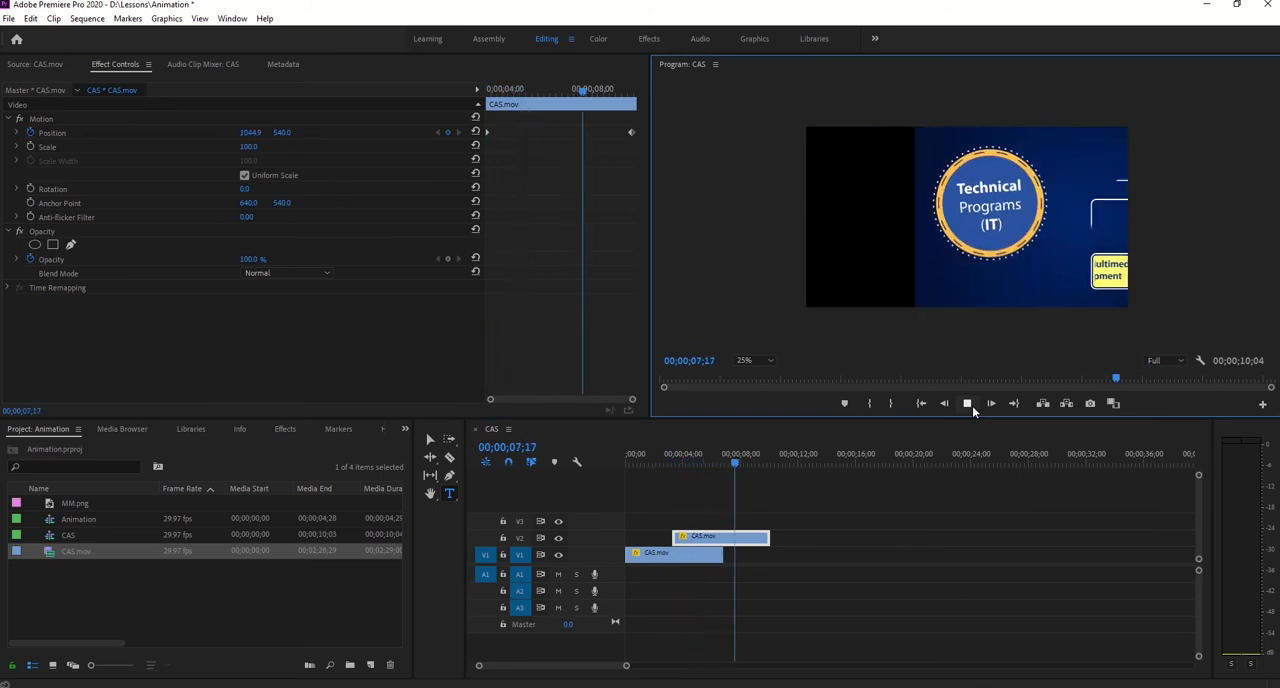
left_click(734, 510)
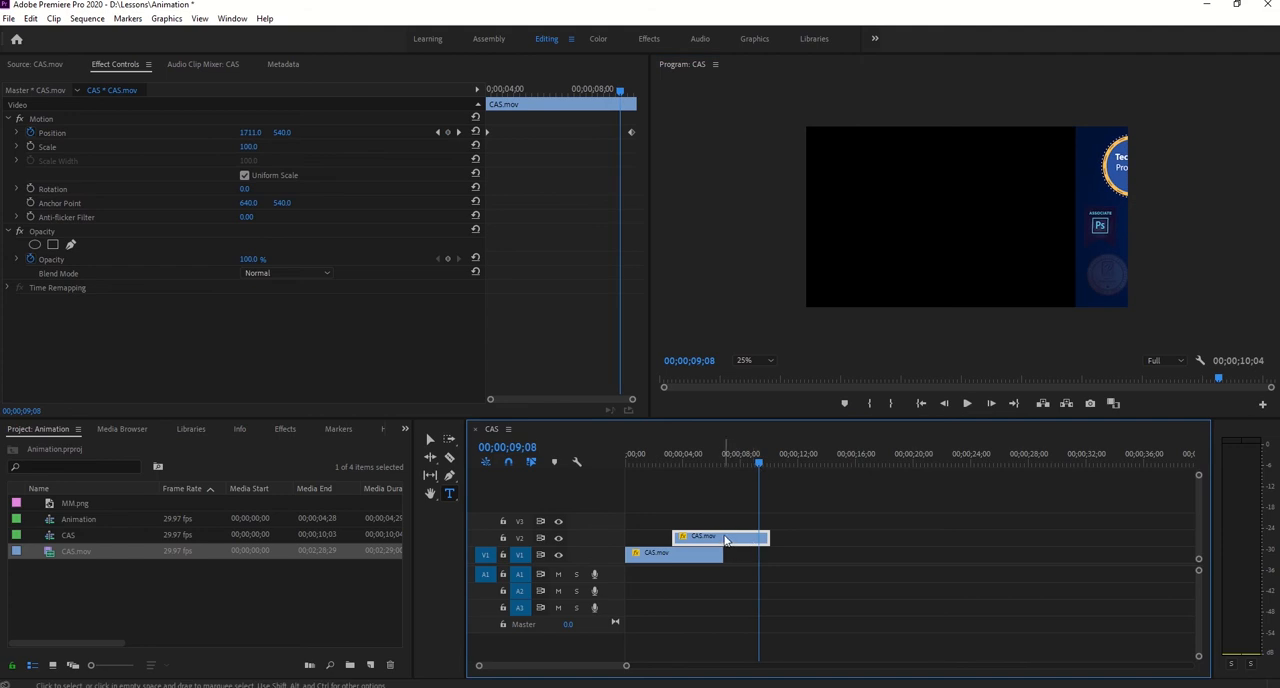
- Place two copies of the V2 clip farther along V2 and open the nearer copy as source with the full media range displayed
left_click_drag(721, 545, 968, 534)
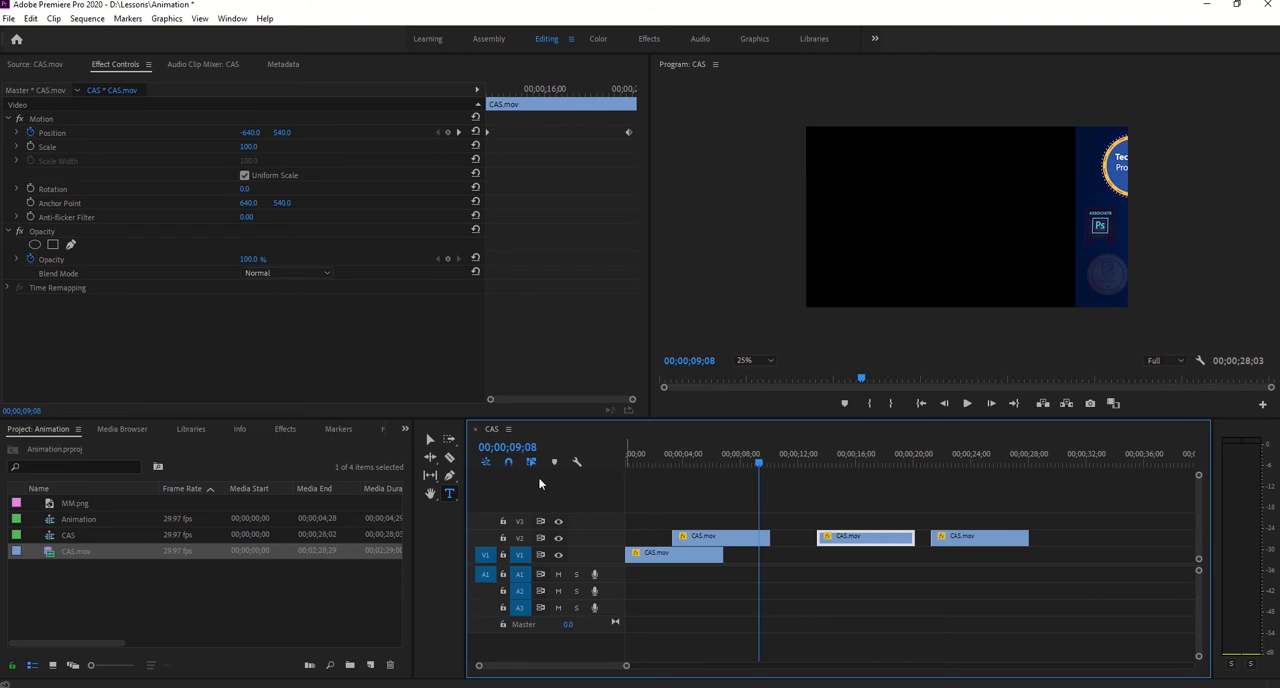
left_click(431, 476)
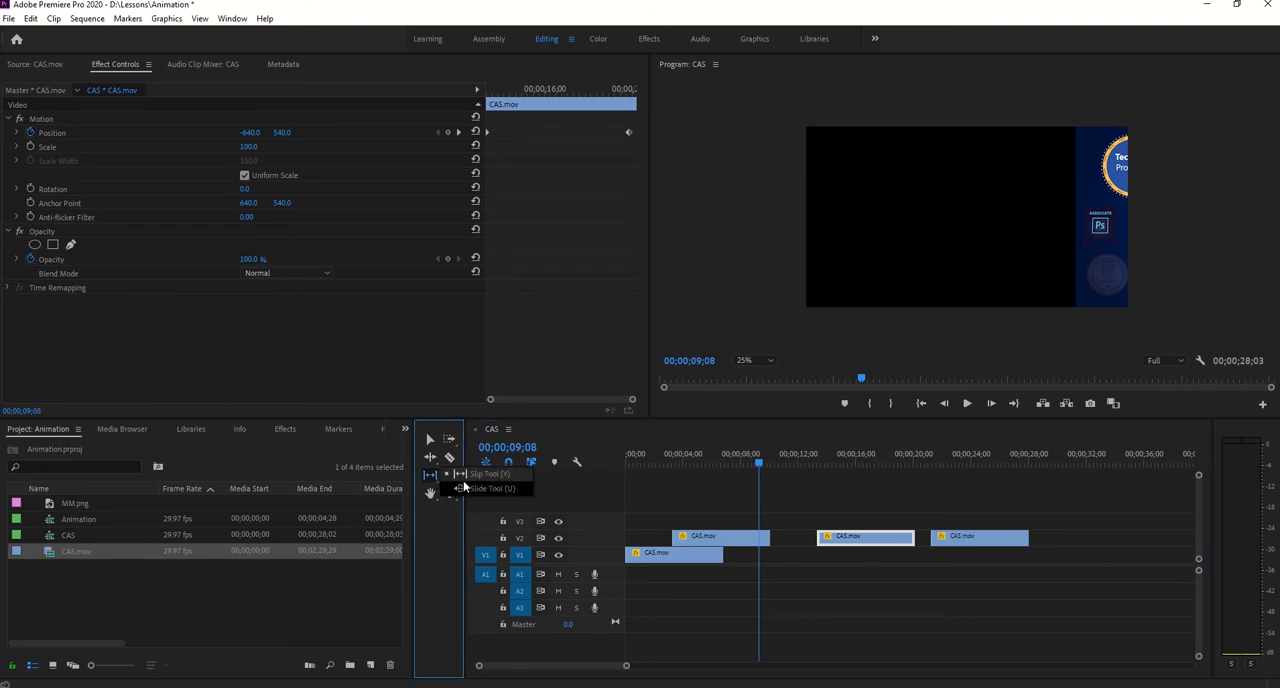
left_click(35, 66)
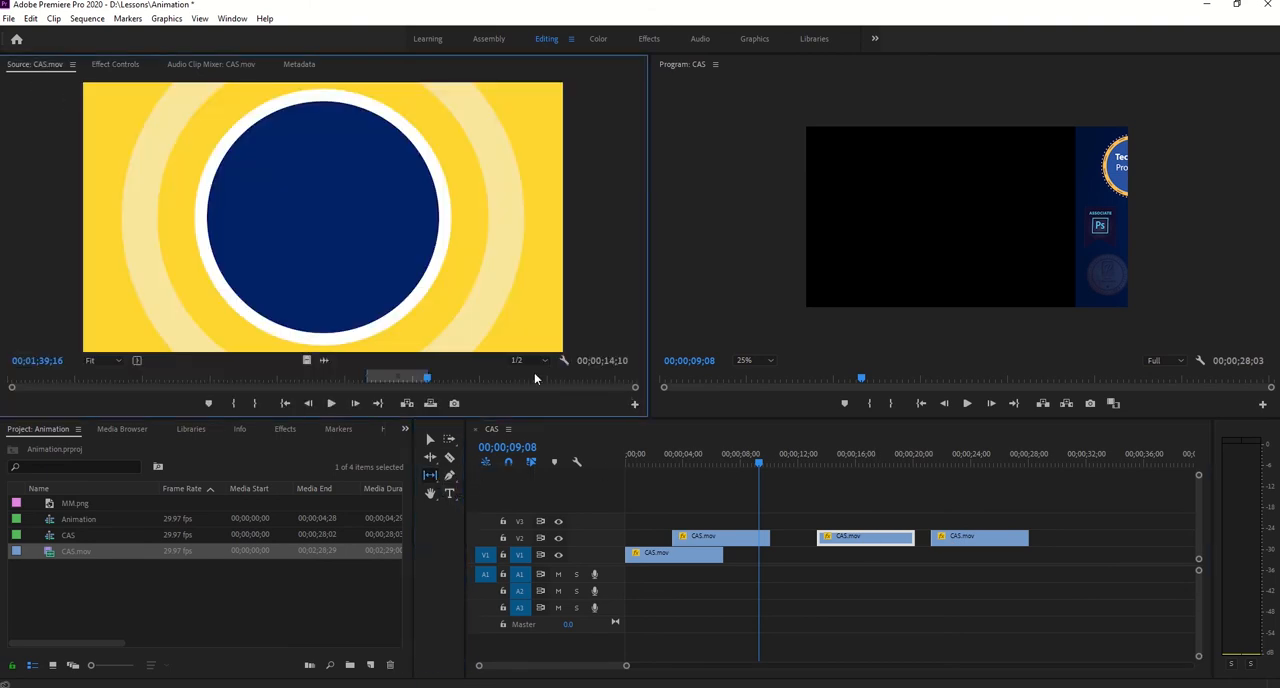
double_click(866, 537)
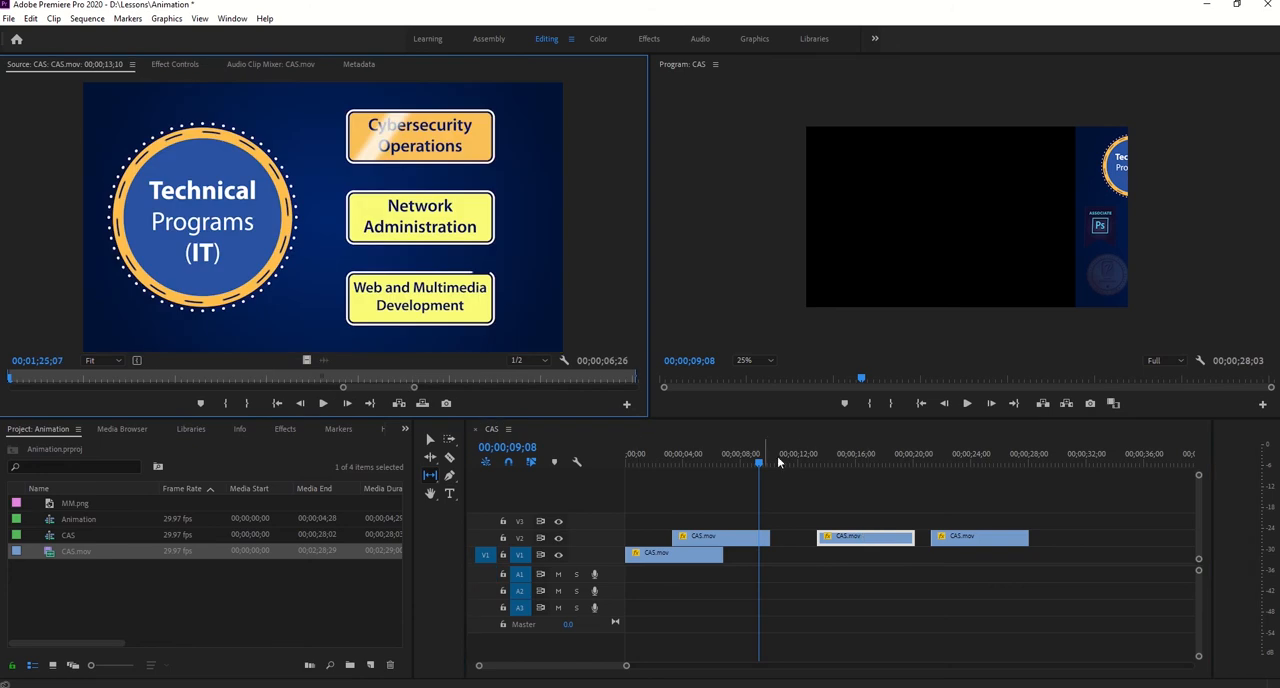
left_click_drag(414, 390, 800, 389)
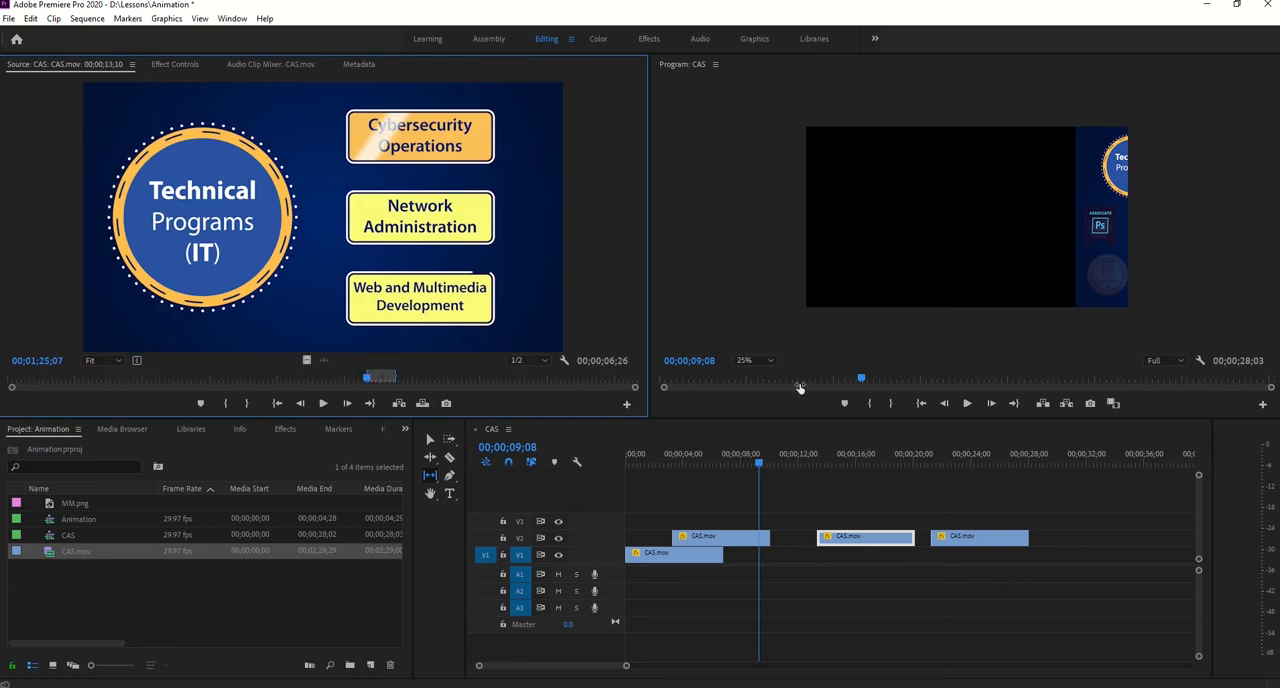
- Slip the middle V2 clip's footage to the Administrative Programs section around 00;01;45;07, keeping the clip's place in the sequence
mouse_move(871, 540)
left_mouse_down()
mouse_move(855, 537)
mouse_move(880, 540)
left_mouse_up()
left_click_drag(731, 539, 655, 539)
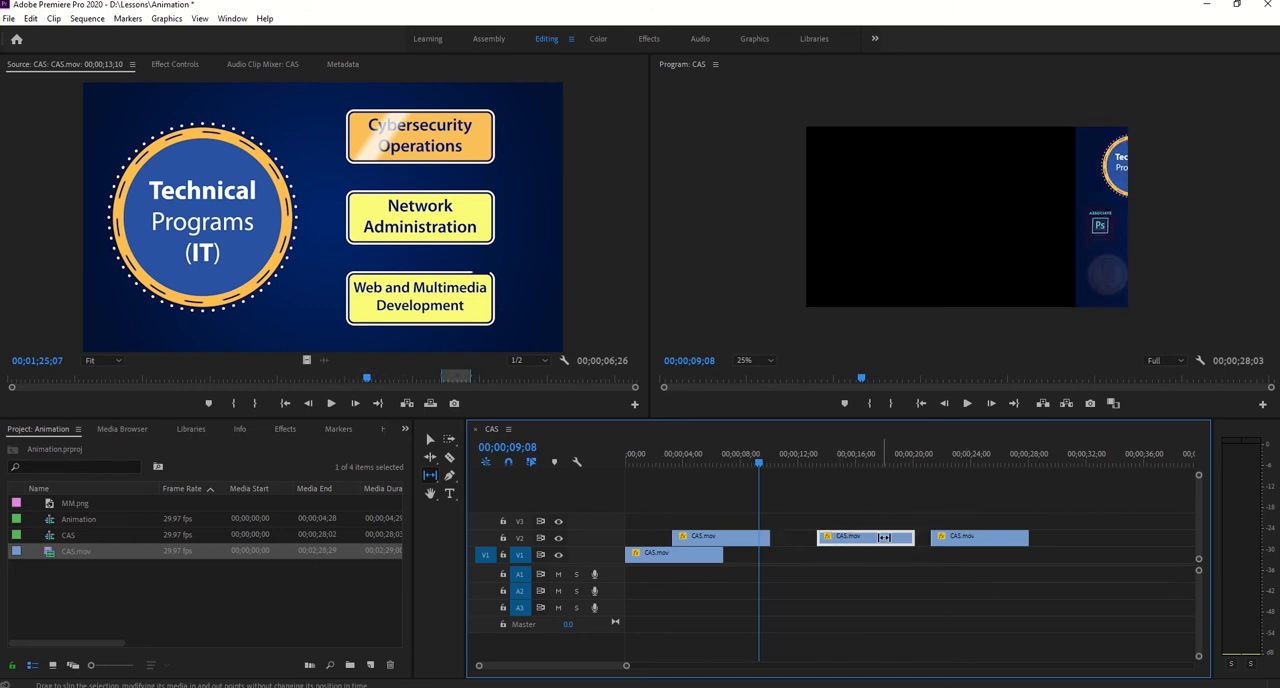
left_click_drag(388, 377, 451, 380)
left_click_drag(760, 463, 858, 478)
key("y")
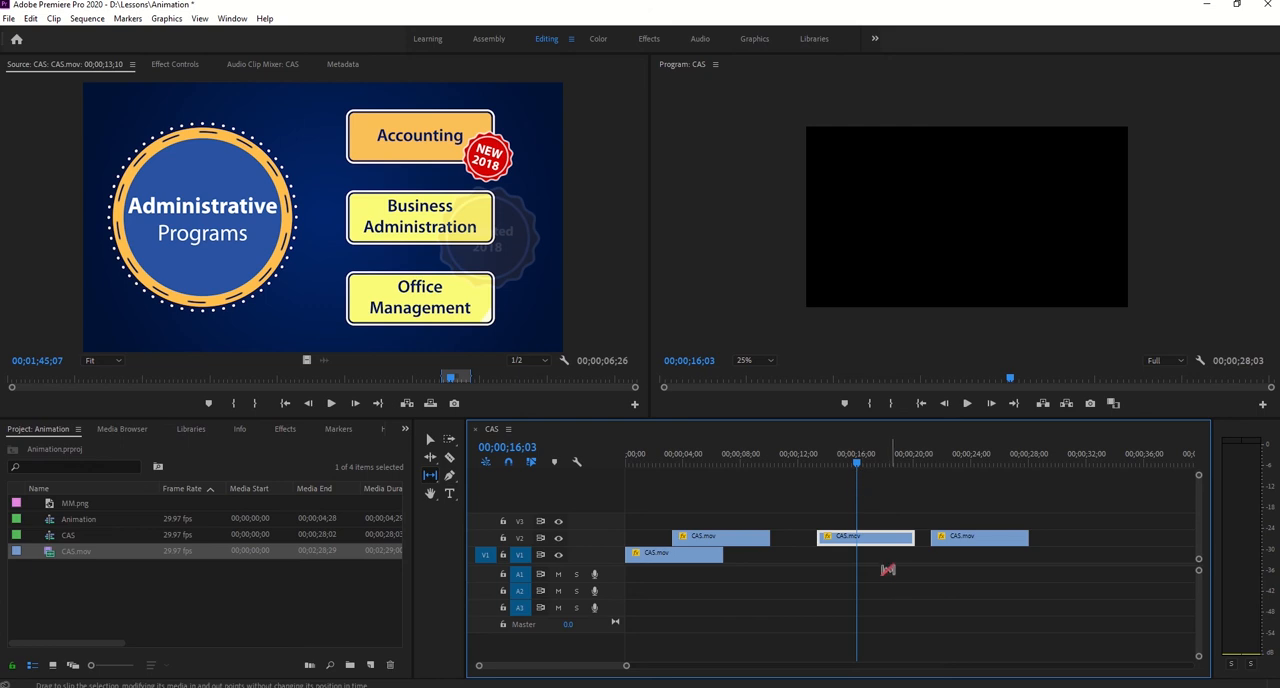
- Scrub through the middle and last V2 clips and inspect the middle clip's effect settings and source section
left_click_drag(857, 461, 968, 467)
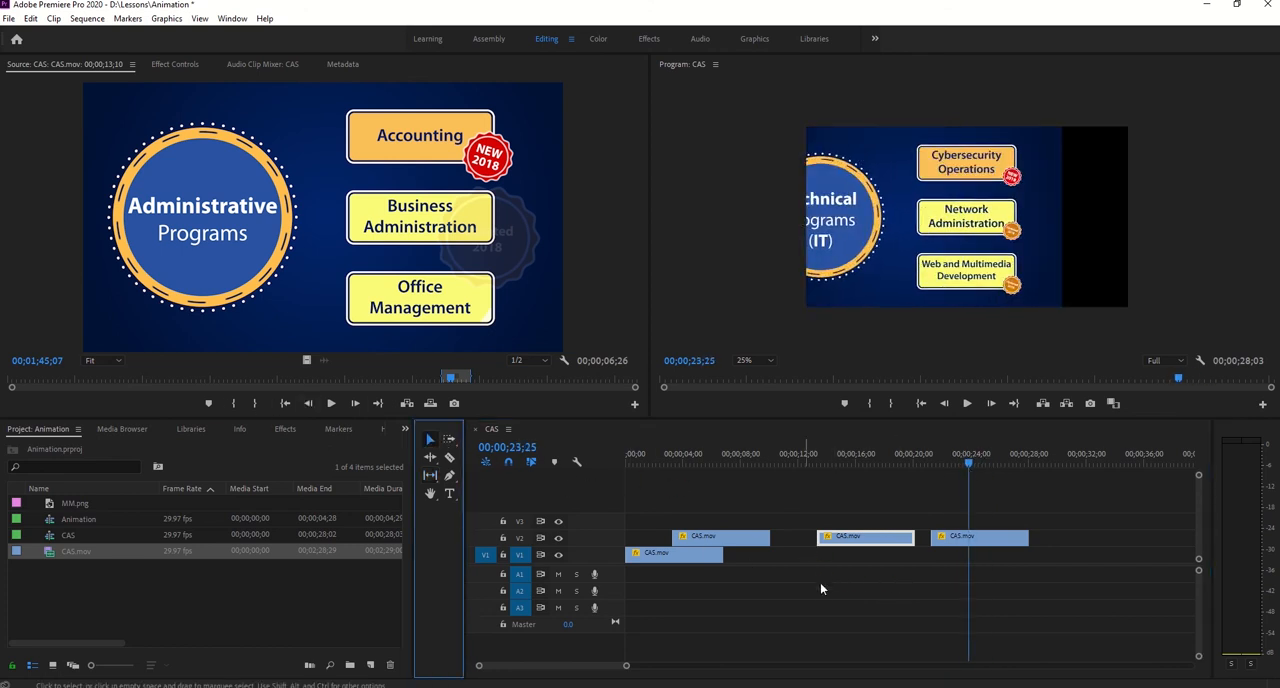
left_click_drag(959, 467, 862, 471)
left_click(176, 65)
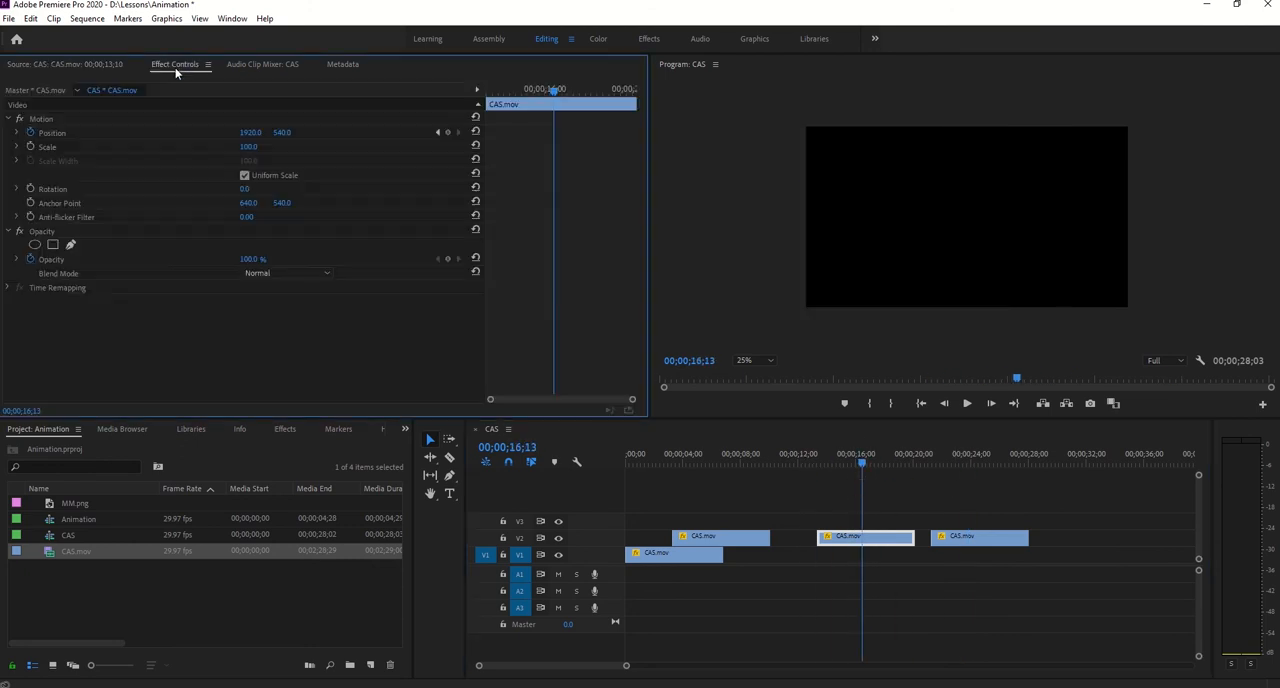
double_click(848, 538)
left_click_drag(454, 385, 453, 383)
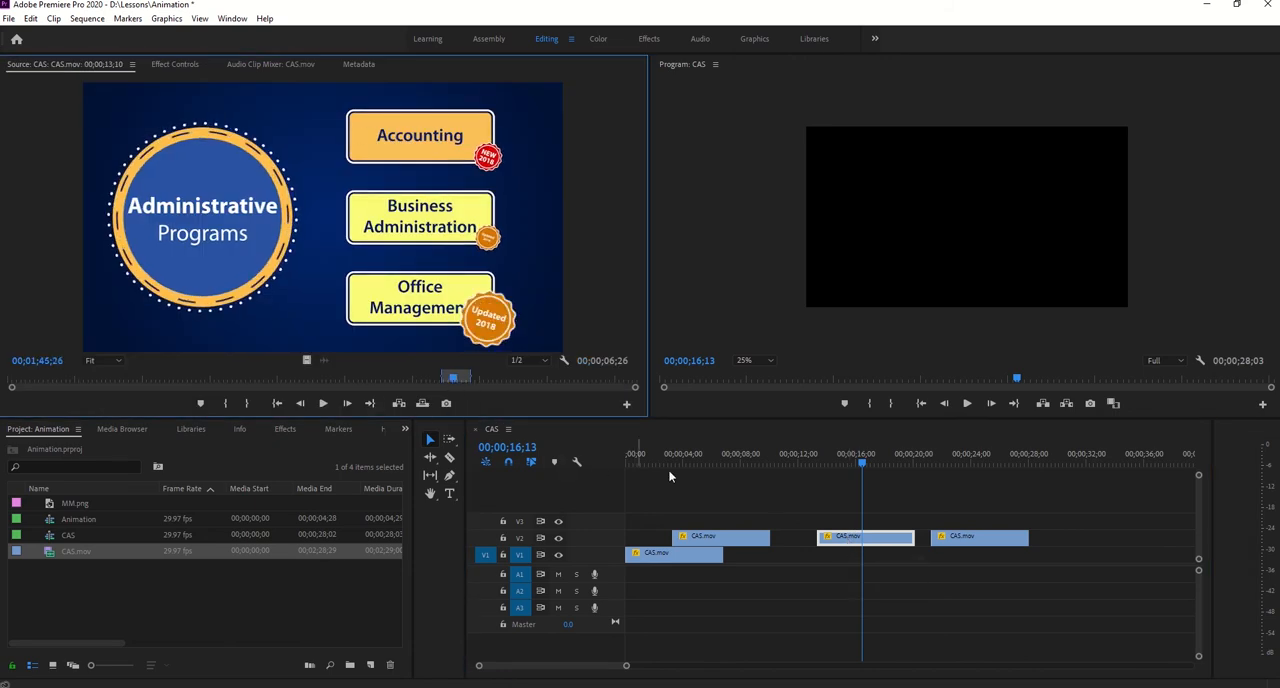
left_click(957, 533)
left_click_drag(868, 462, 961, 462)
left_click(981, 462)
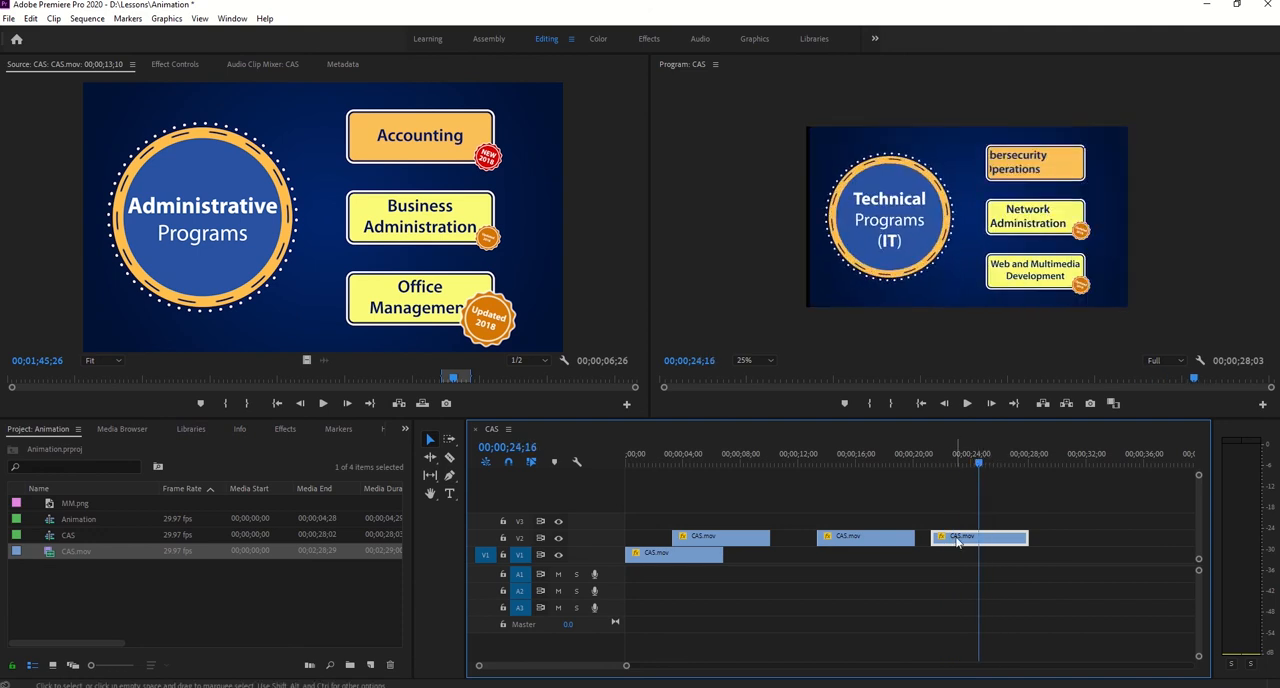
left_click(866, 541)
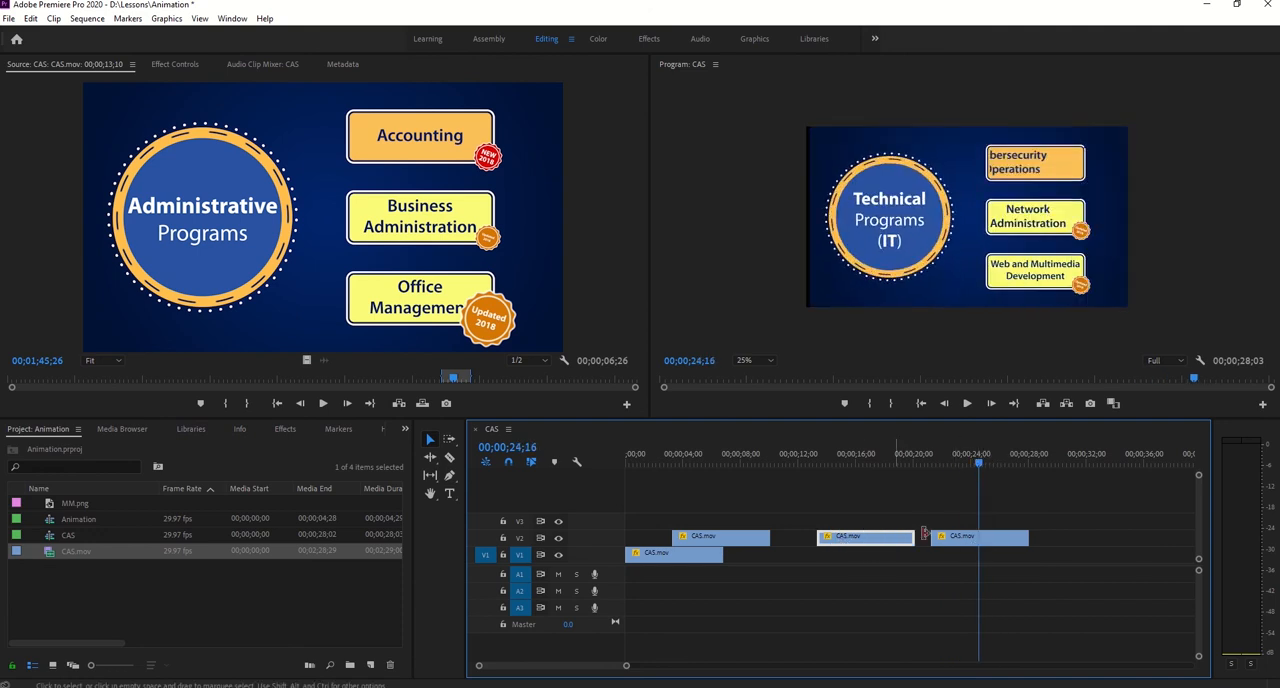
- Copy the first V2 clip and paste its Motion, Opacity and Time Remapping attributes onto the middle V2 clip
left_click(720, 538)
right_click(720, 538)
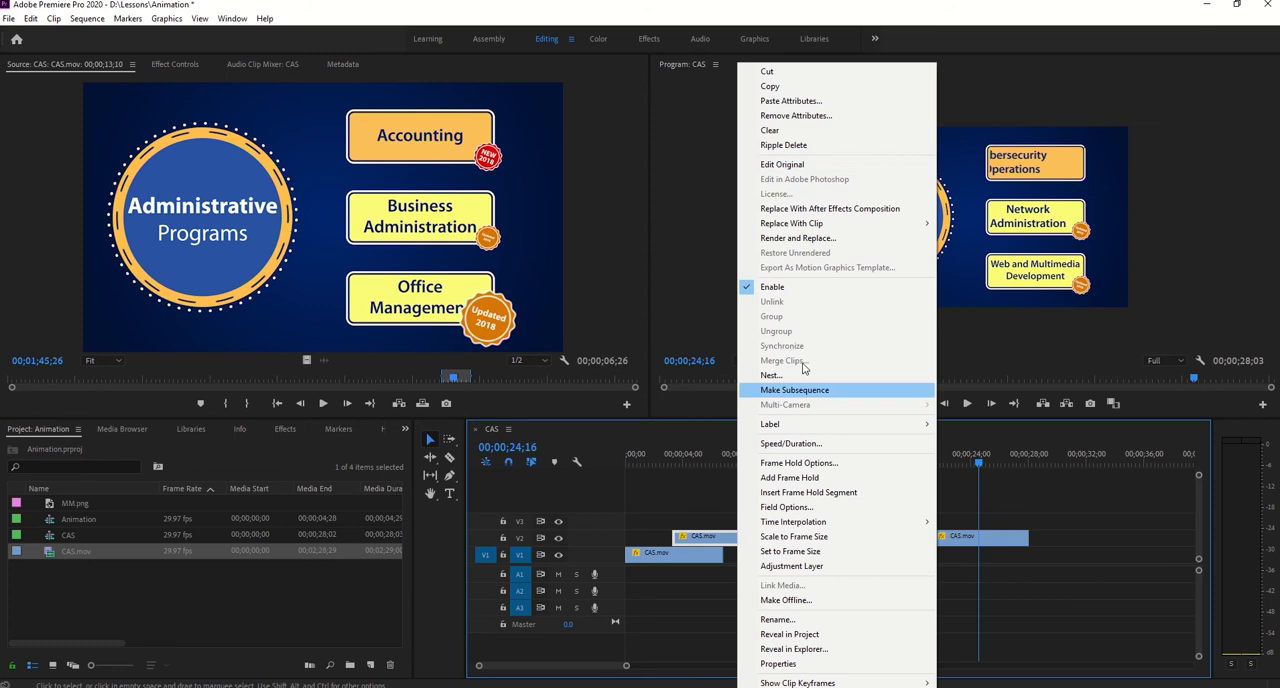
left_click(790, 86)
right_click(870, 540)
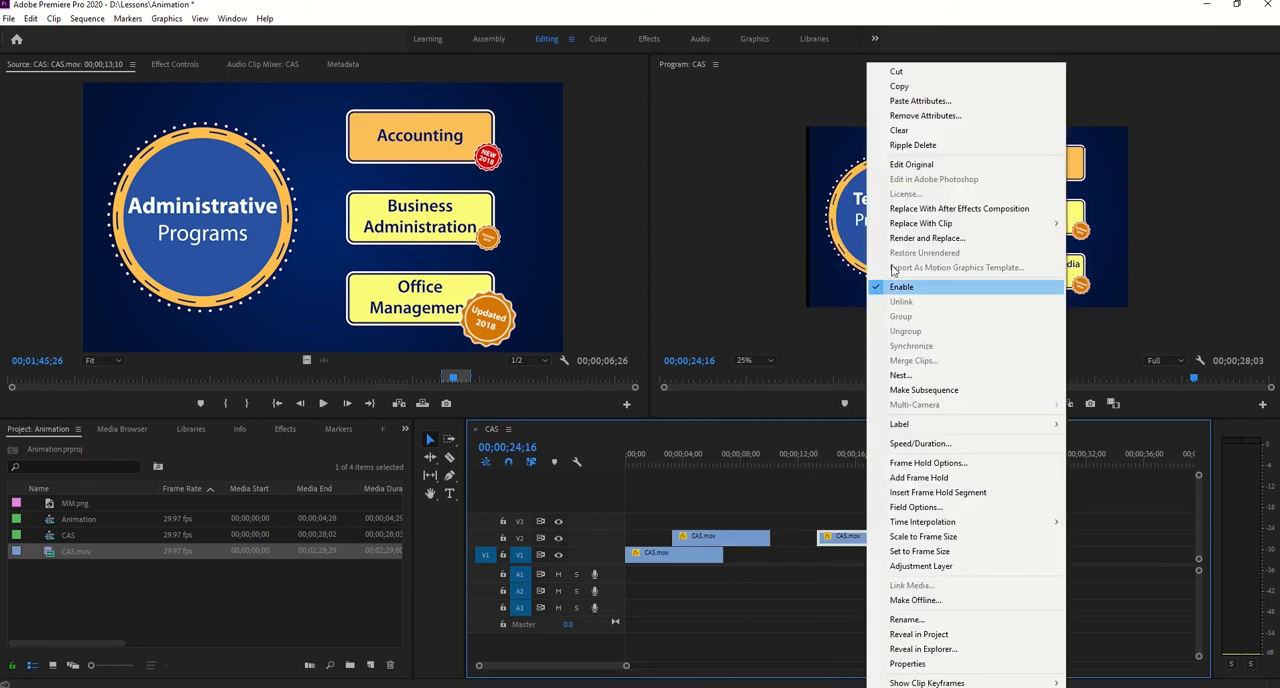
left_click(918, 101)
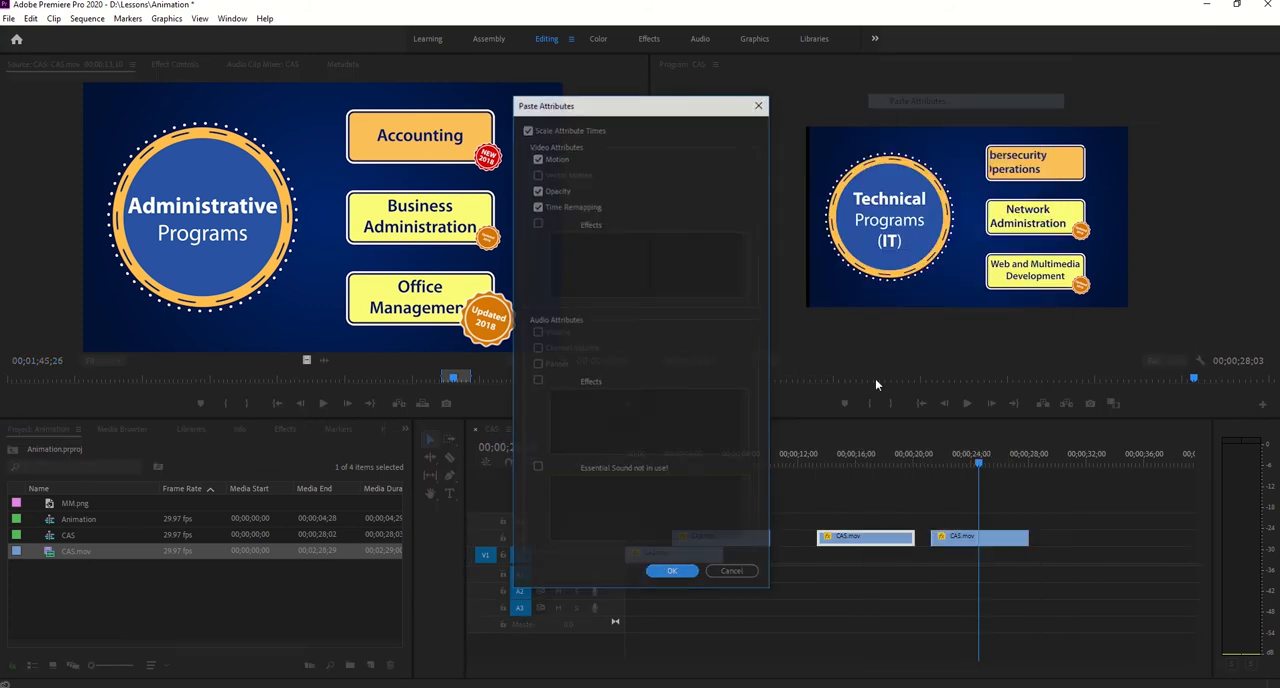
left_click(690, 572)
- Open the last V2 clip as source, show the full media range and slip its footage to a section near the end of CAS.mov
left_click_drag(971, 461, 877, 477)
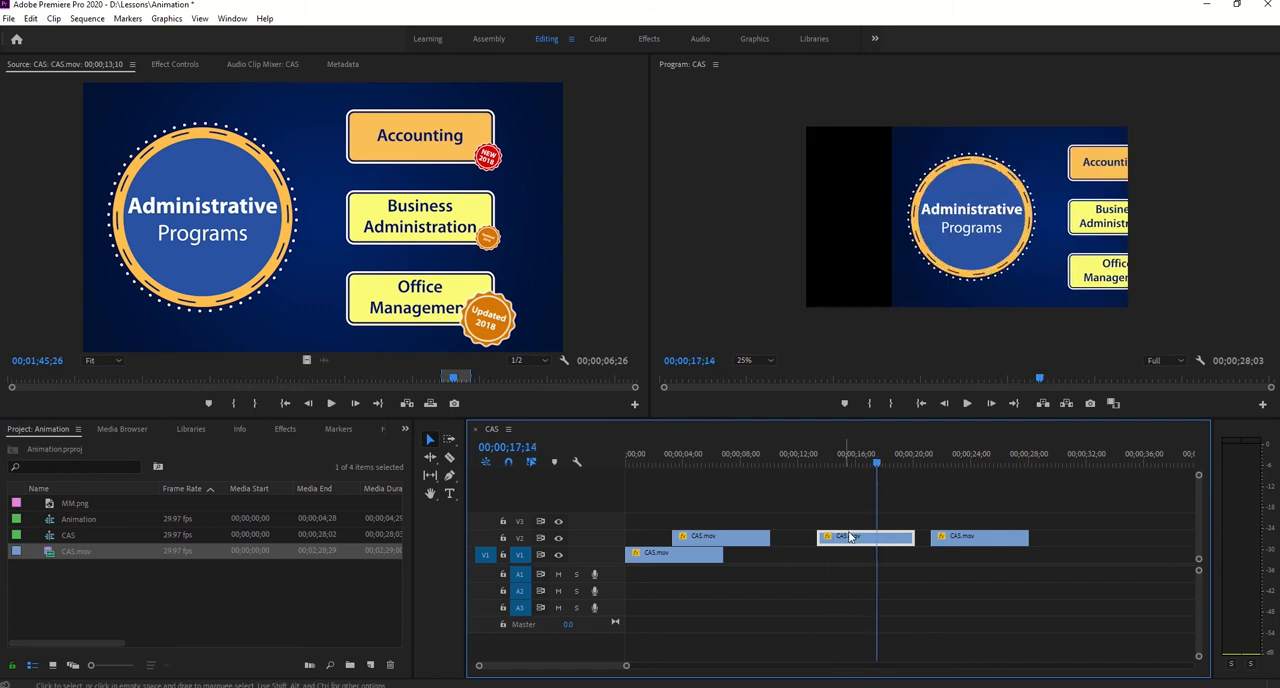
left_click_drag(878, 463, 956, 470)
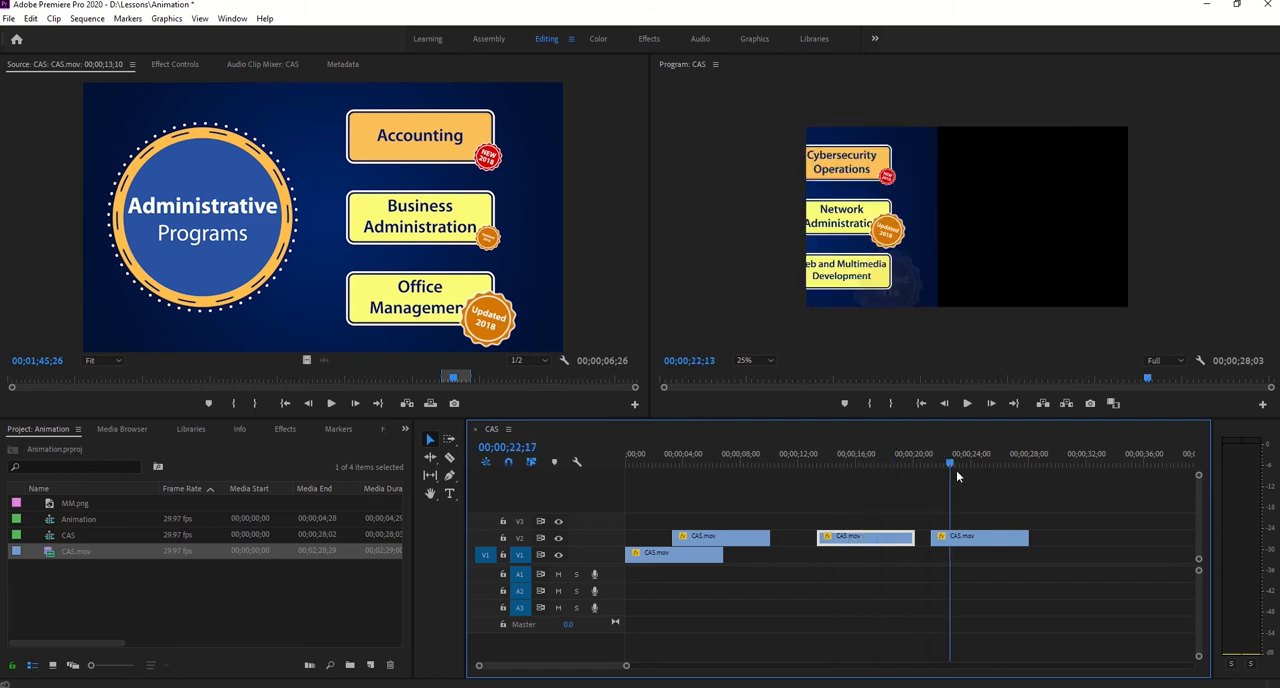
double_click(986, 537)
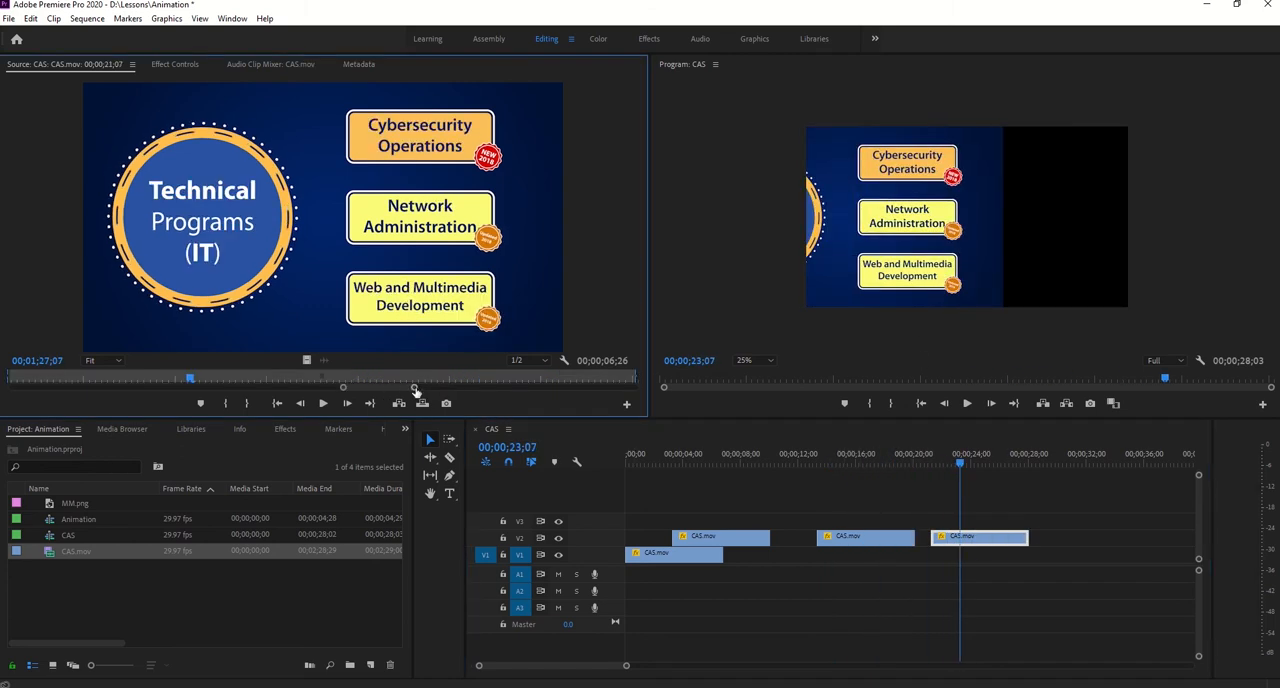
left_click_drag(415, 390, 763, 385)
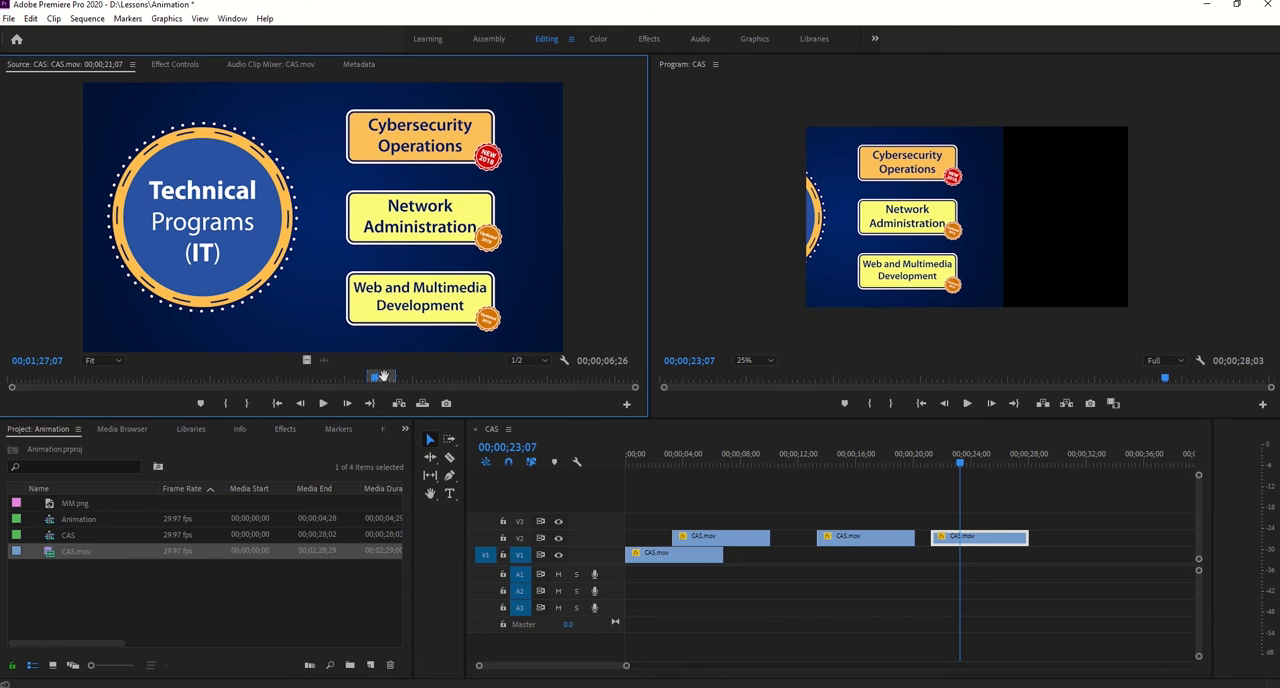
left_click_drag(384, 376, 593, 380)
- Paste the copied Motion, Opacity and Time Remapping attributes onto the last V2 clip and scrub through its animation
left_click(972, 463)
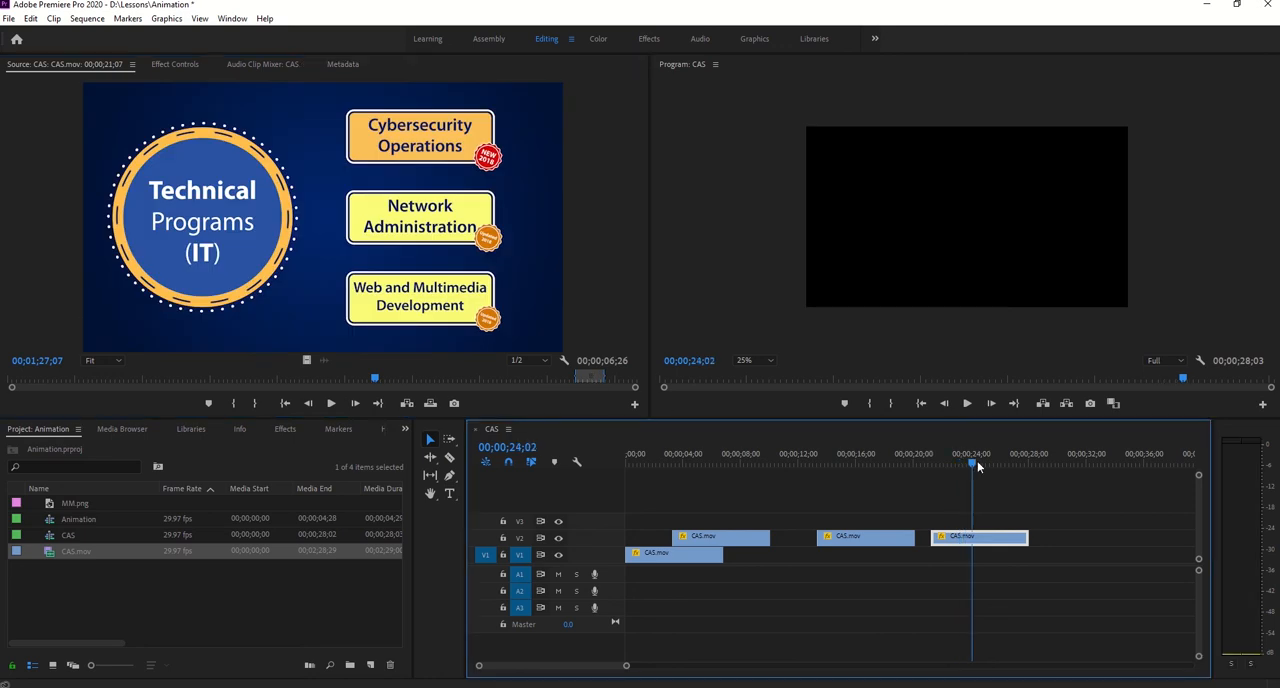
left_click_drag(978, 466, 938, 468)
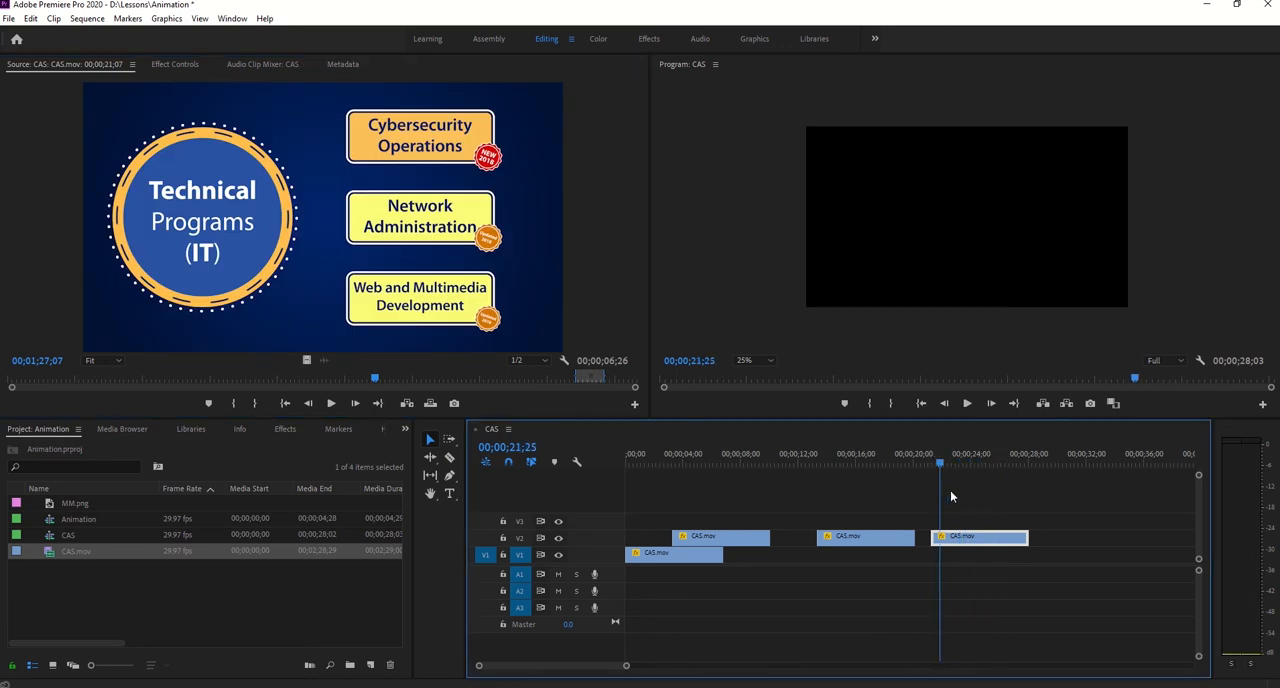
right_click(968, 541)
left_click(1024, 104)
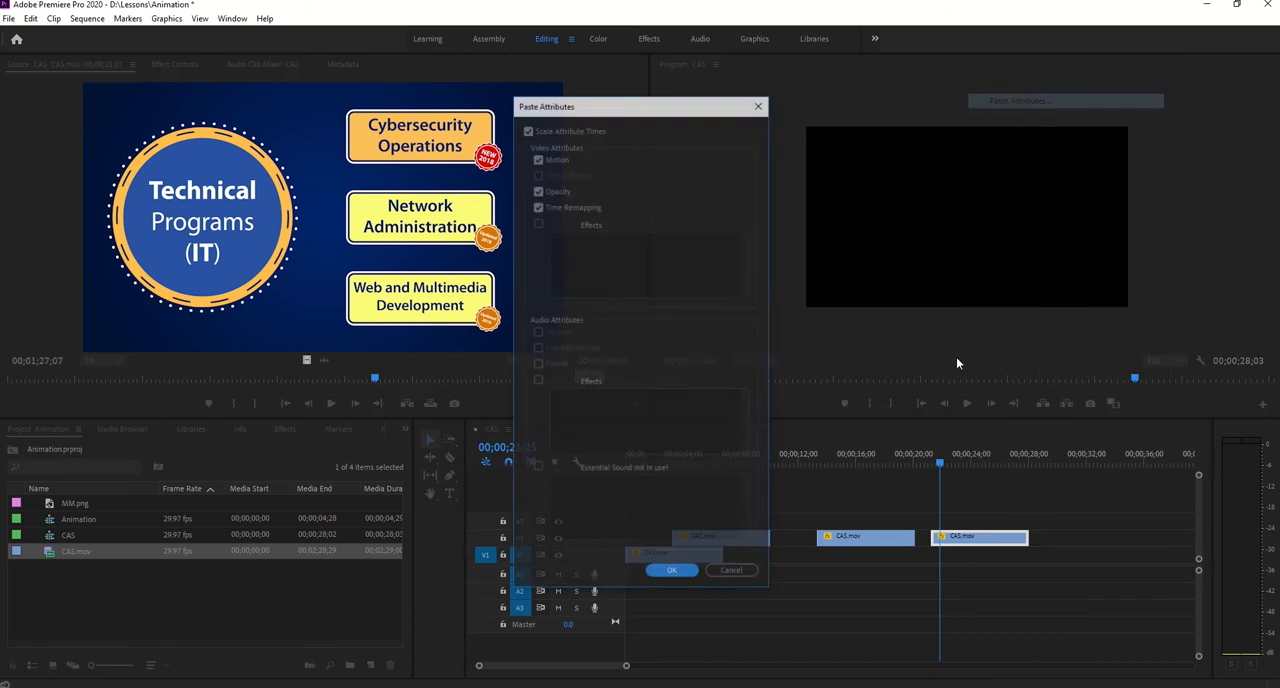
left_click(662, 570)
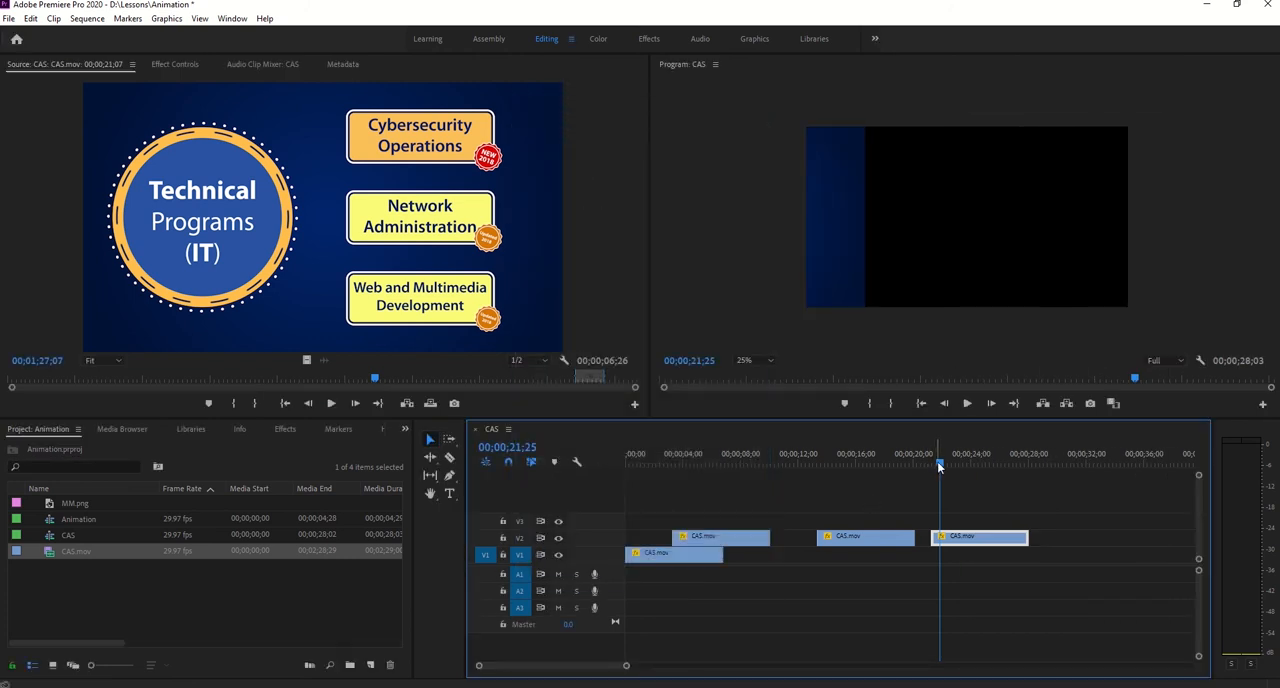
left_click_drag(939, 466, 984, 467)
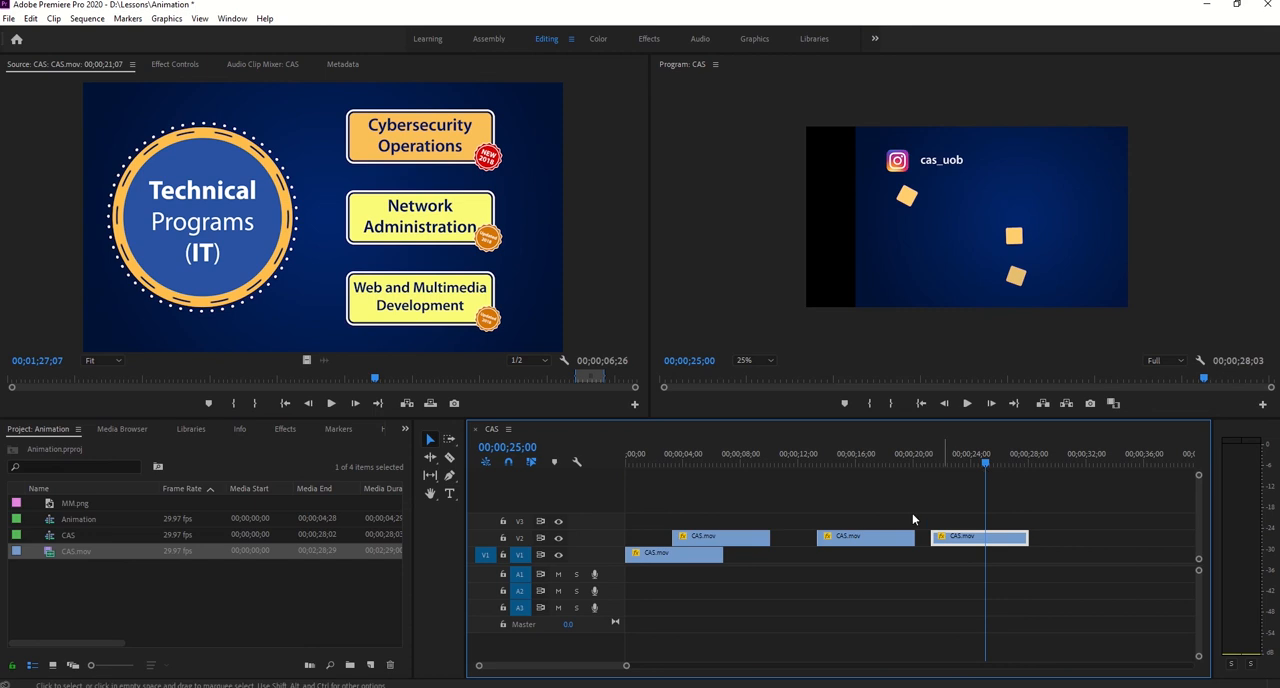
- Butt the middle clip against the V1 clip and the last clip against the first V2 clip, and play the sequence from the start
left_click_drag(905, 538, 812, 555)
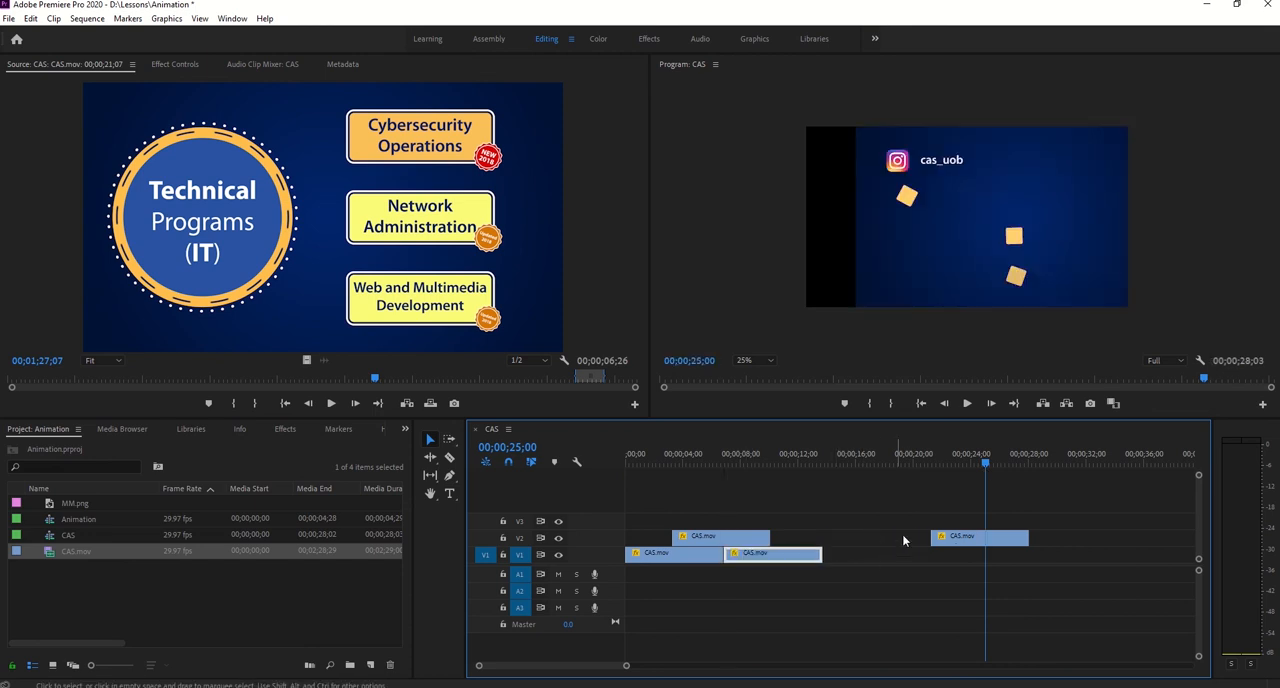
left_click_drag(1015, 538, 881, 510)
left_click_drag(983, 459, 609, 504)
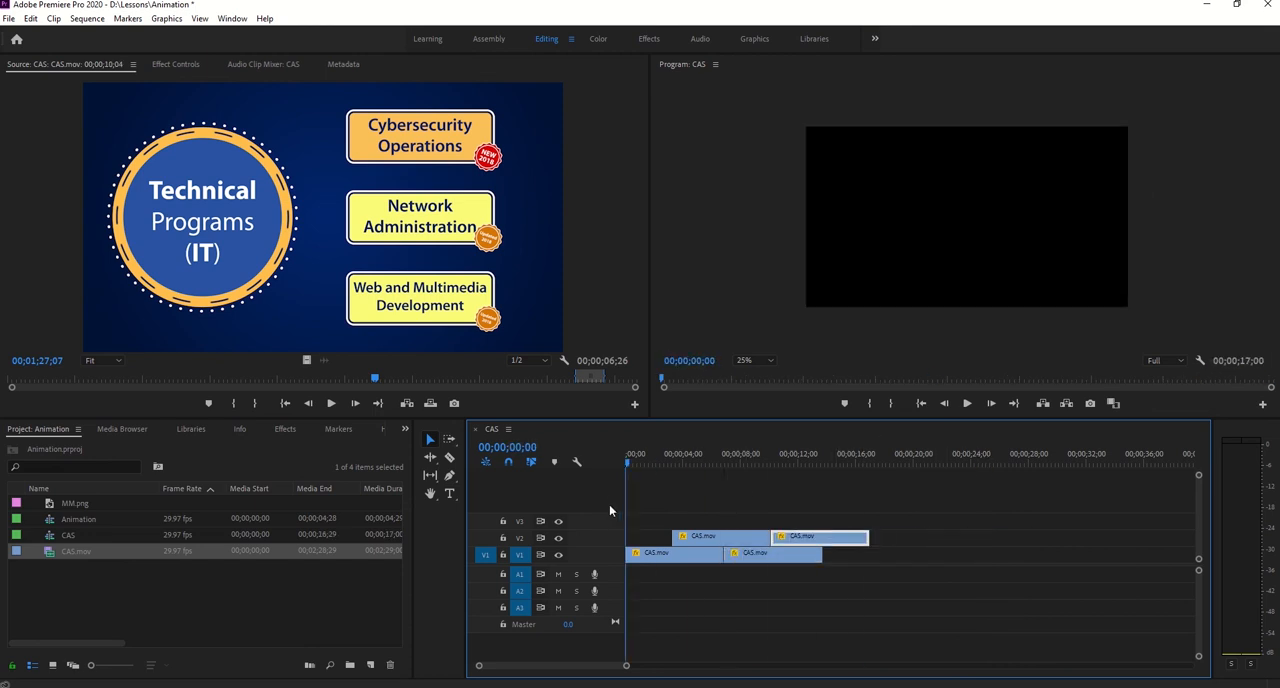
left_click(967, 404)
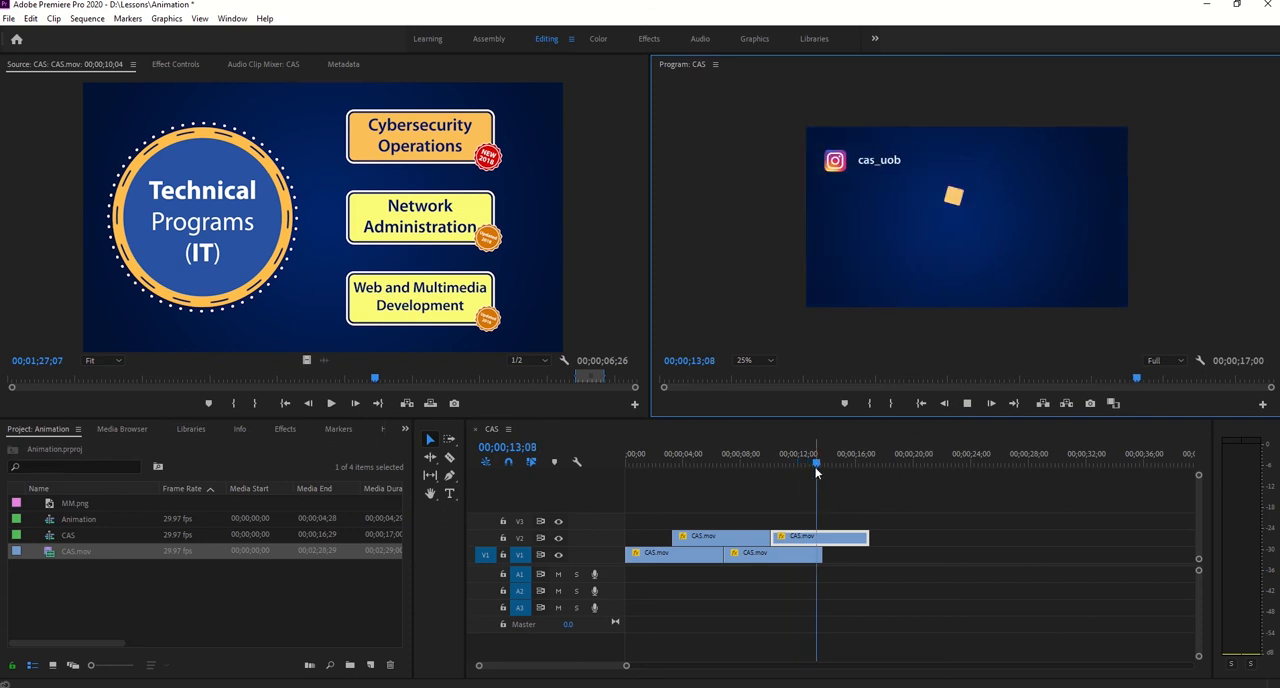
mouse_move(745, 464)
left_mouse_down()
mouse_move(722, 462)
mouse_move(733, 462)
left_mouse_up()
- Delete the second clip on V1 and the second clip on V2
left_click(764, 558)
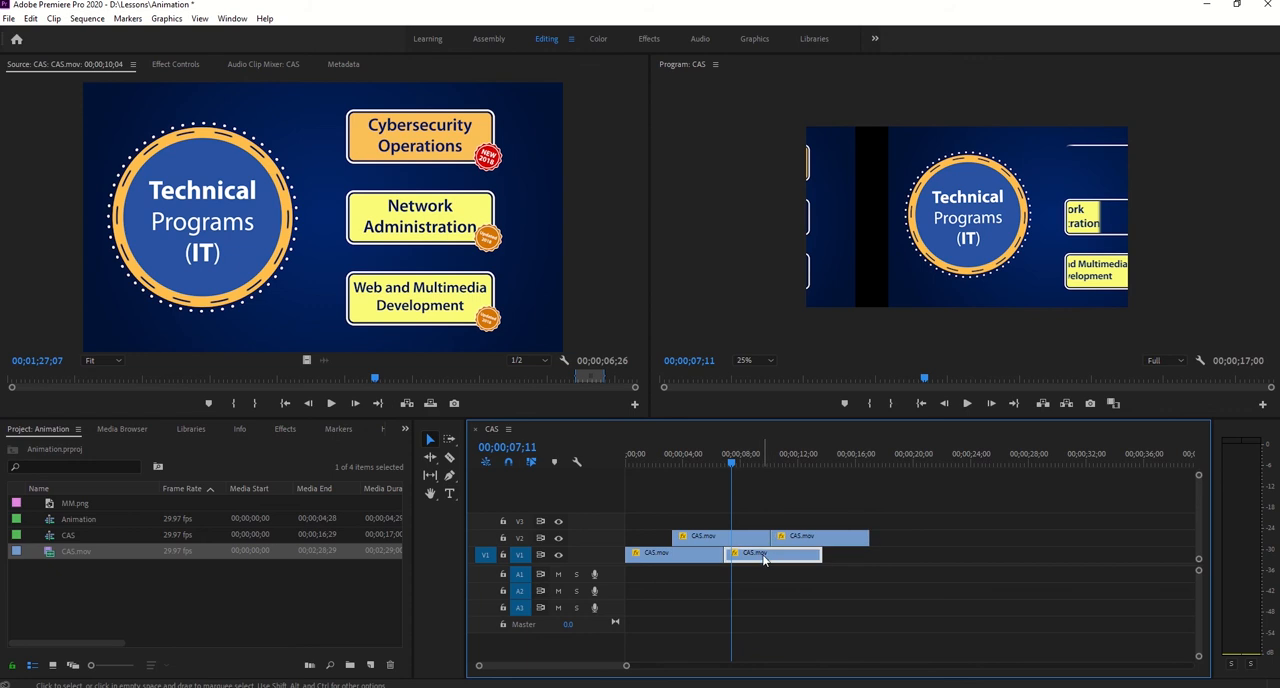
key("Delete")
left_click(800, 538)
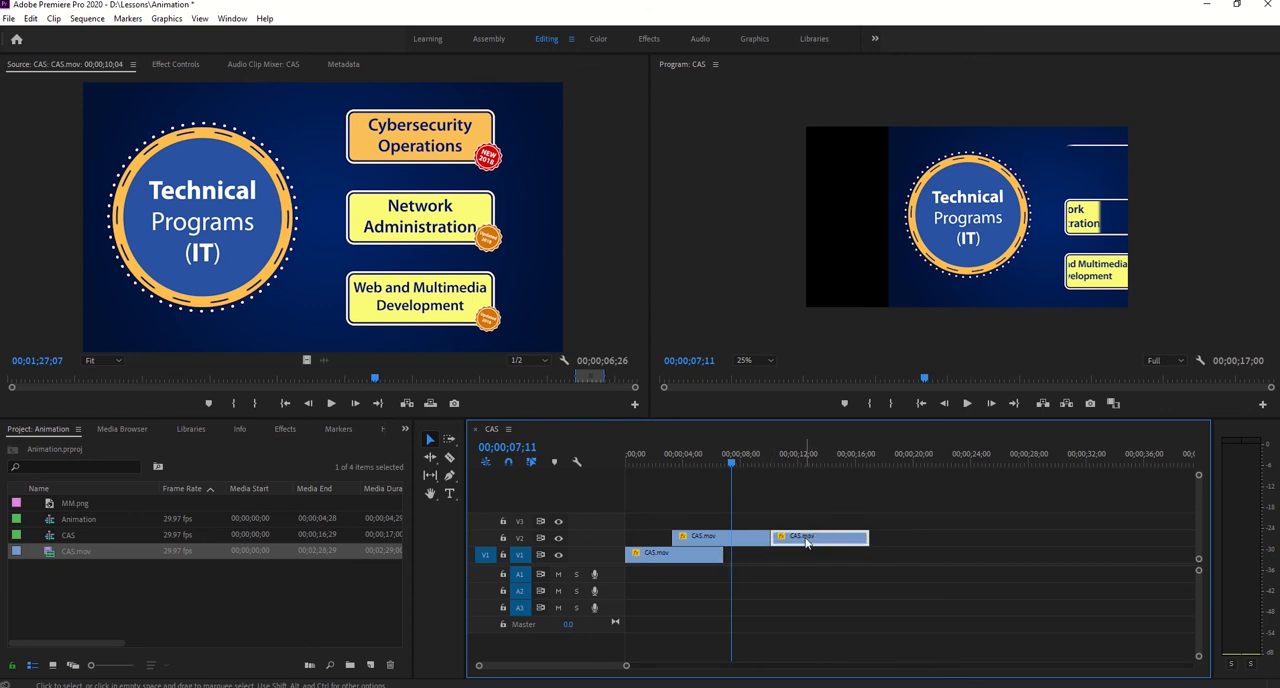
key("Delete")
- Add the marked CAS.mov video range to the sequence, trim it to the other clips' length and place it directly after the first V1 clip
left_click_drag(336, 246, 370, 290)
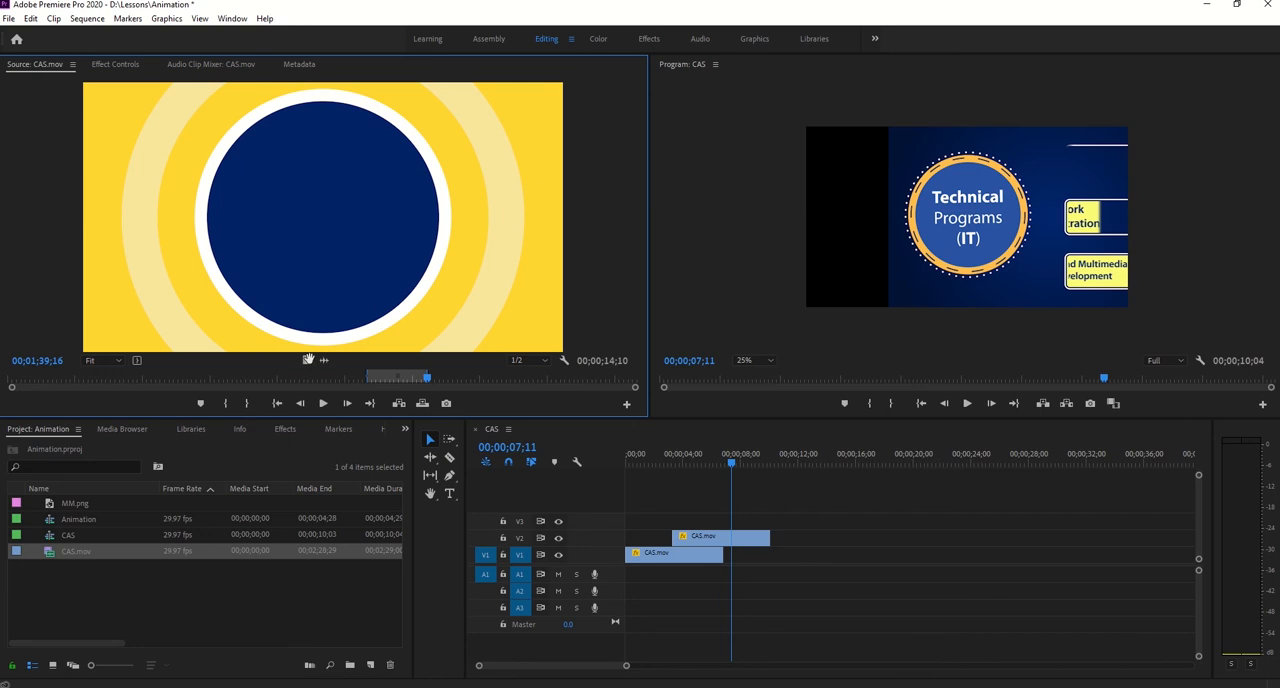
left_click_drag(560, 556, 636, 528)
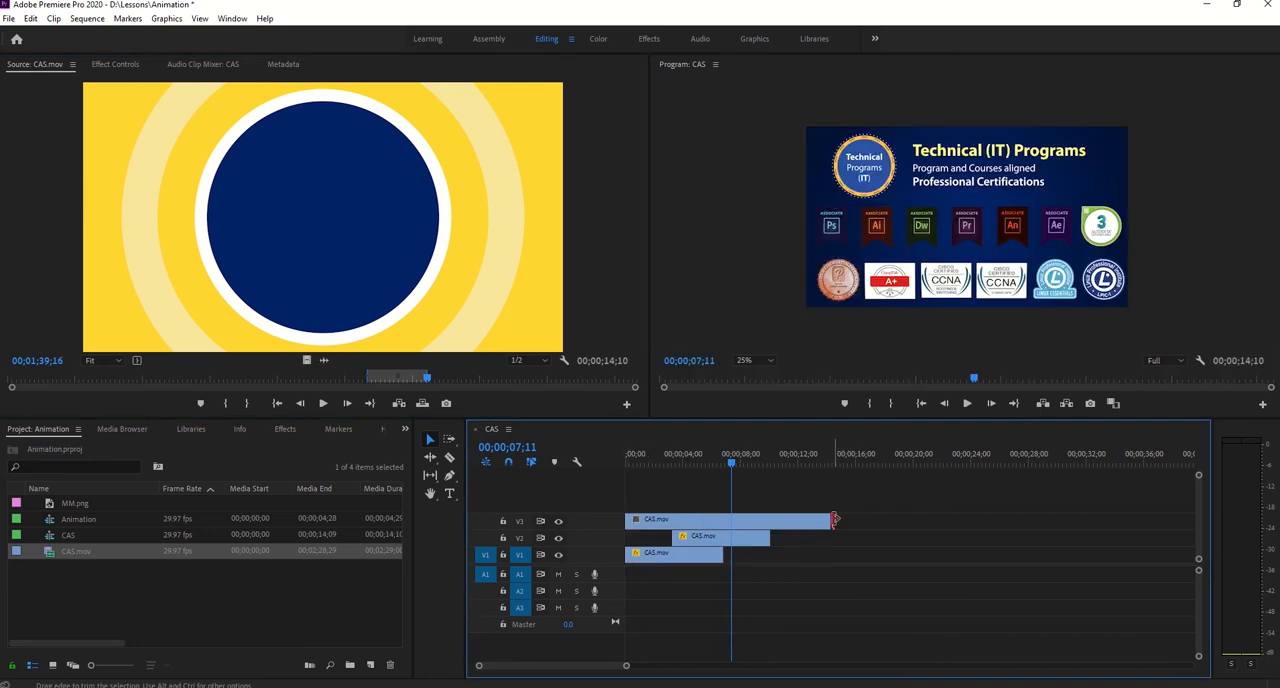
left_click_drag(835, 519, 776, 562)
- Copy the V2 clip, paste its attributes onto the new V1 clip and check the transition around 00;00;06;27
right_click(706, 528)
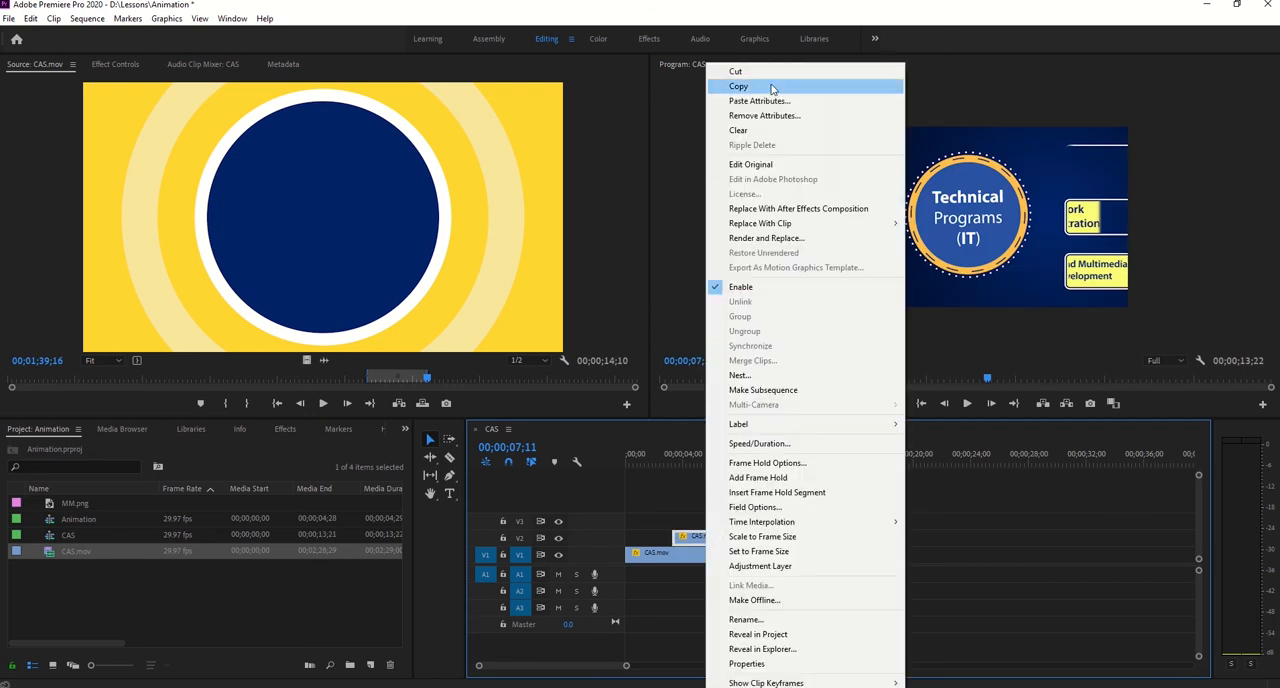
left_click(771, 90)
right_click(753, 554)
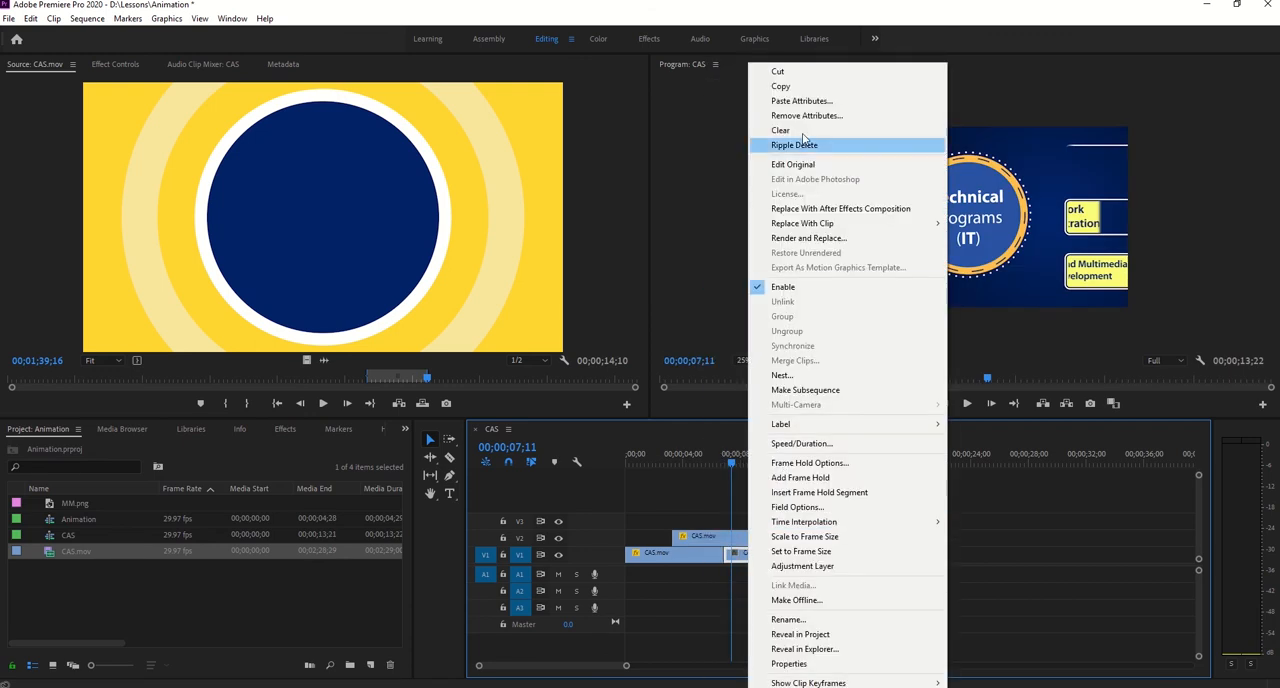
left_click(801, 101)
key("Return")
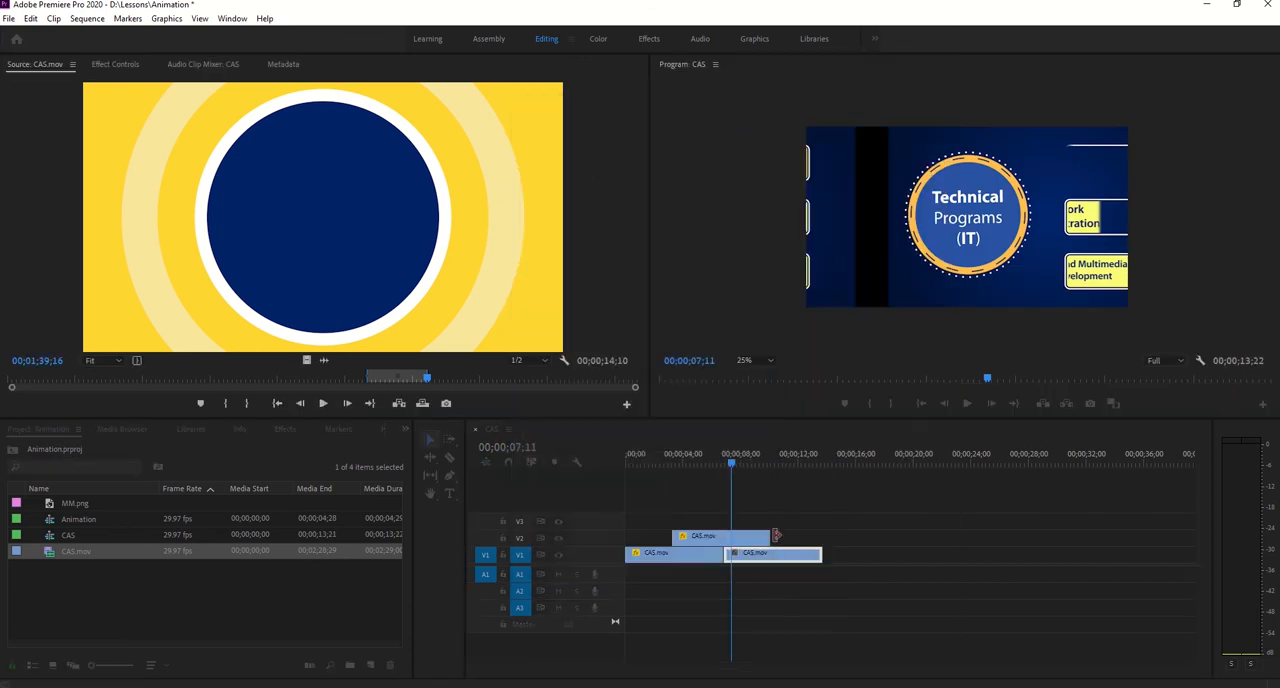
left_click(732, 465)
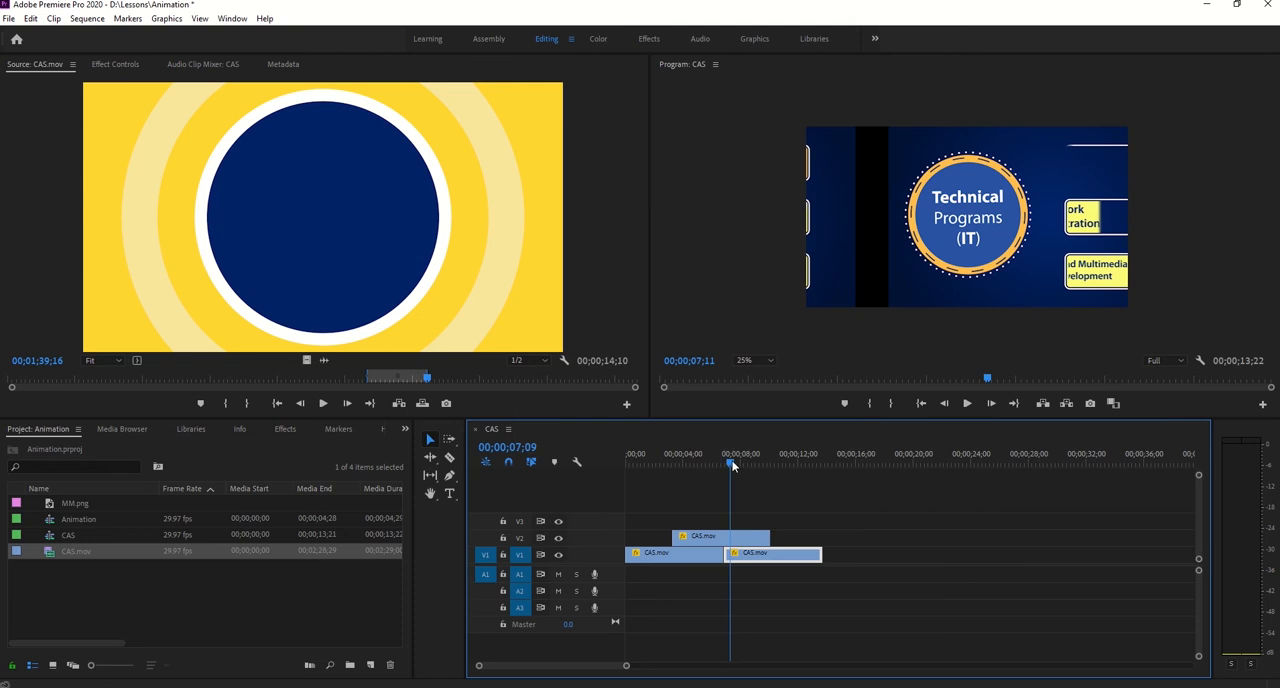
left_click_drag(732, 465, 726, 457)
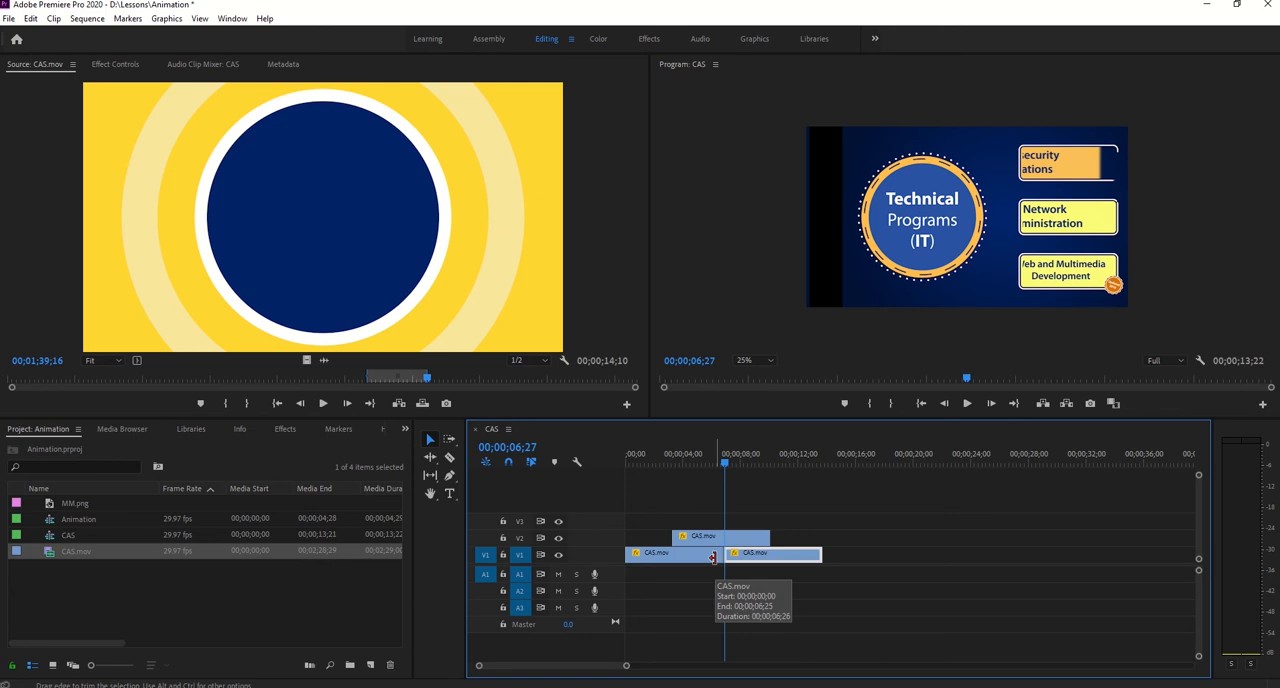
- Move the new clip up to V3 and align its start with the playhead at 00;00;06;16
left_click_drag(765, 555, 772, 518)
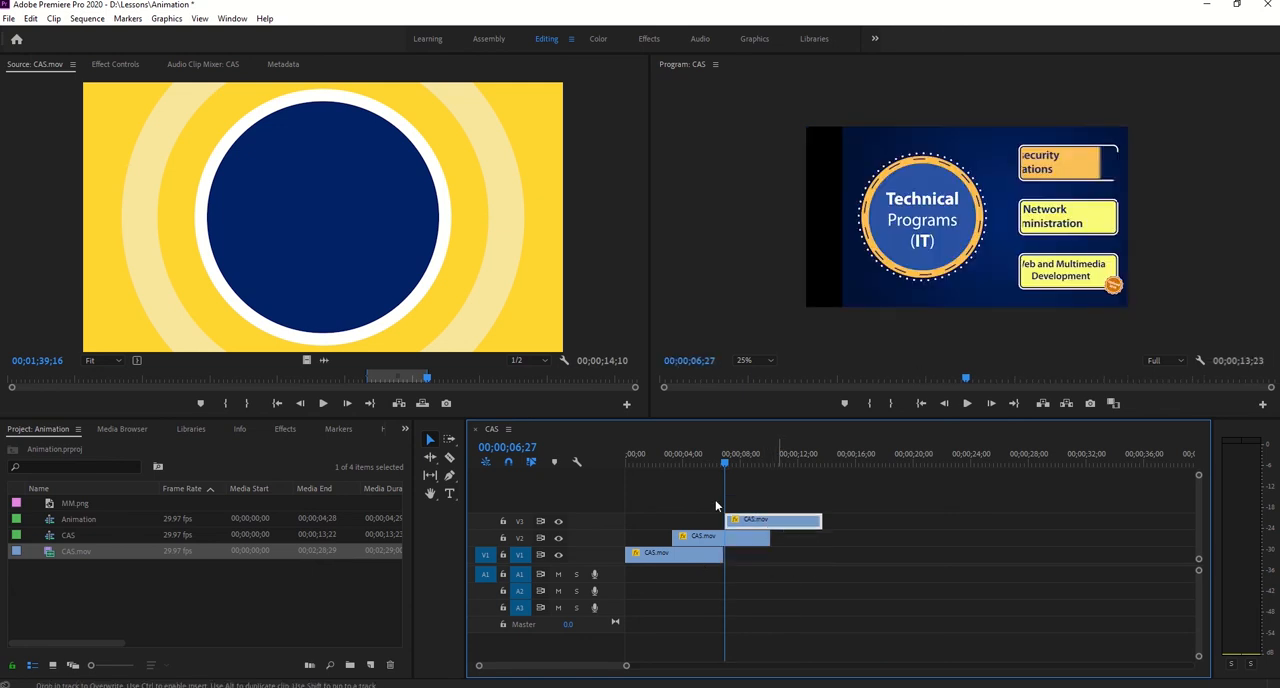
left_click_drag(717, 460, 716, 460)
key("Left")
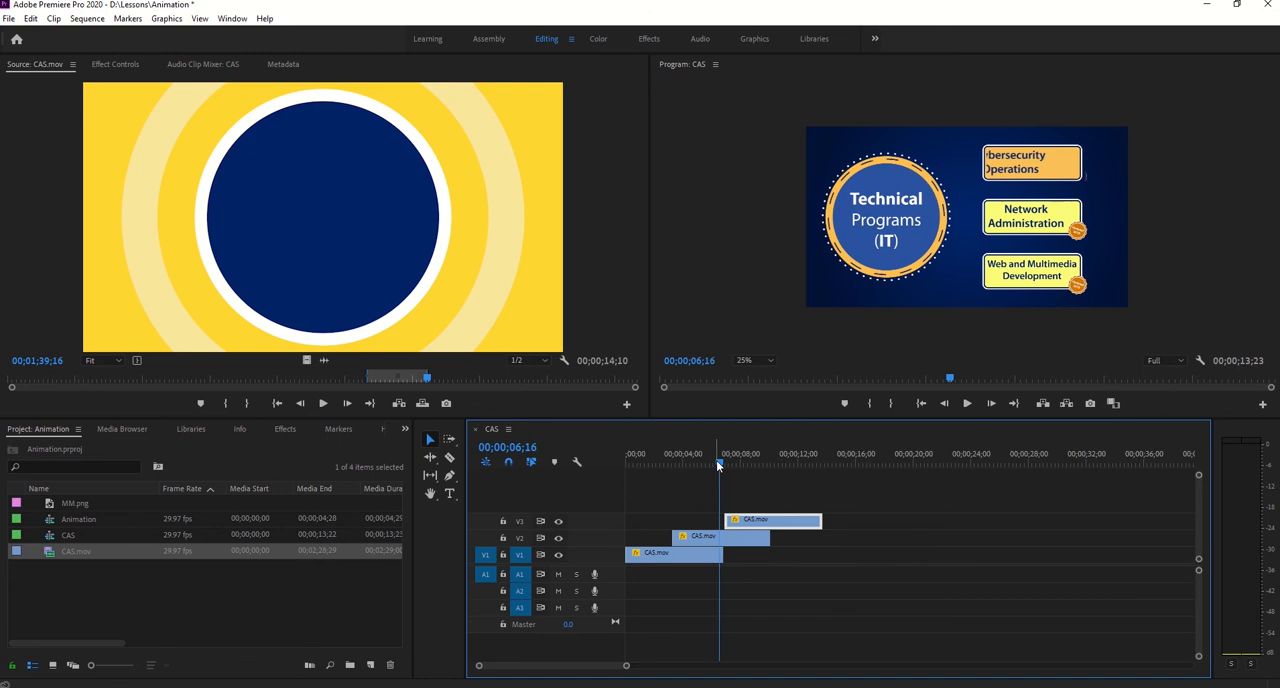
left_click_drag(763, 527, 758, 527)
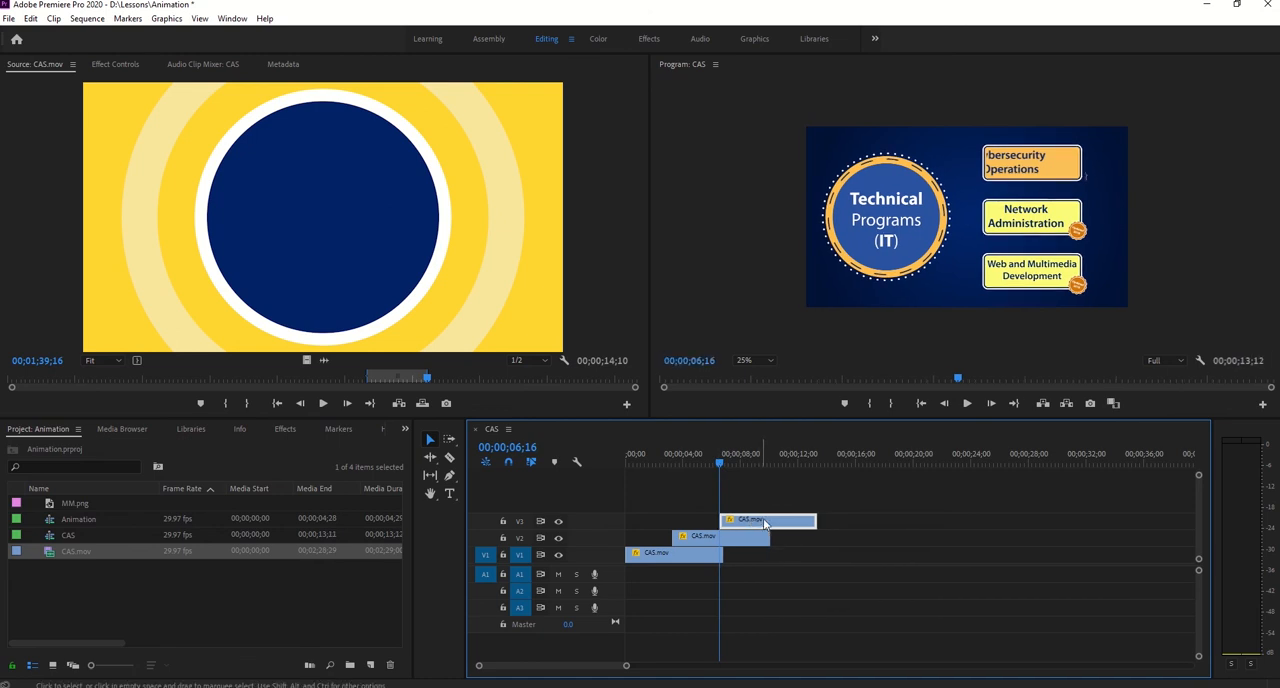
- Play and scrub the staggered V1, V2 and V3 clips to review how each section slides in after the previous one
left_click(969, 403)
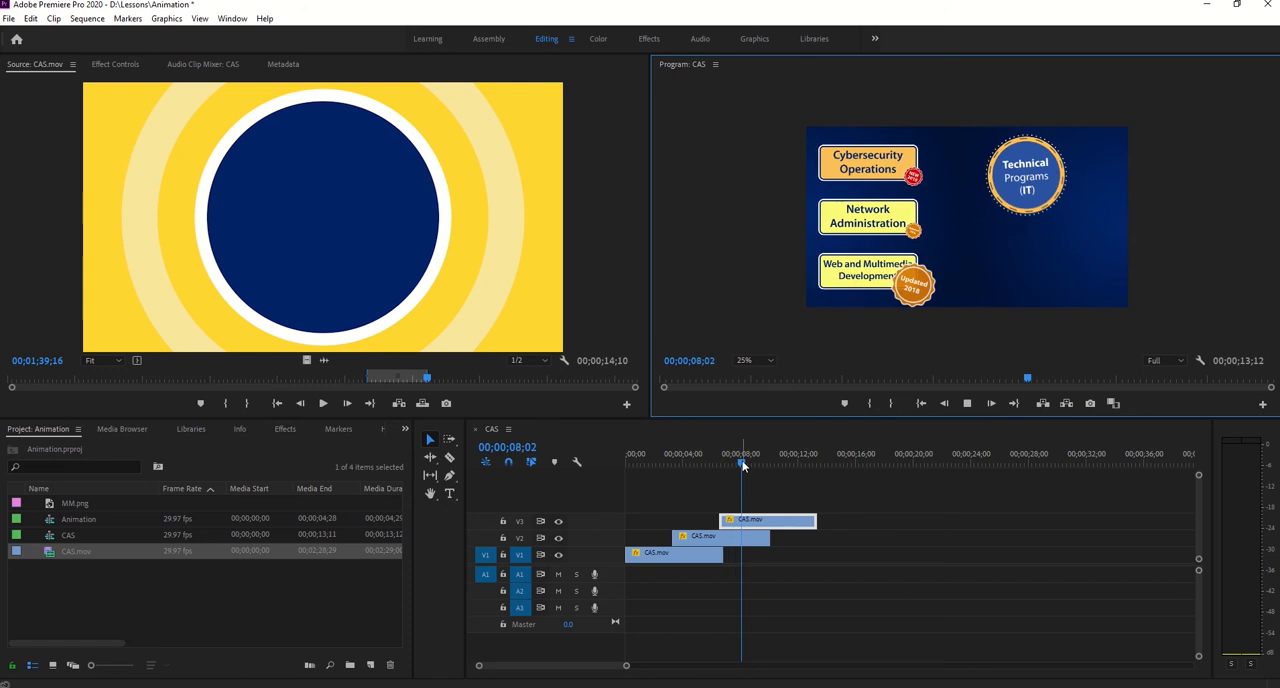
left_click_drag(742, 465, 634, 470)
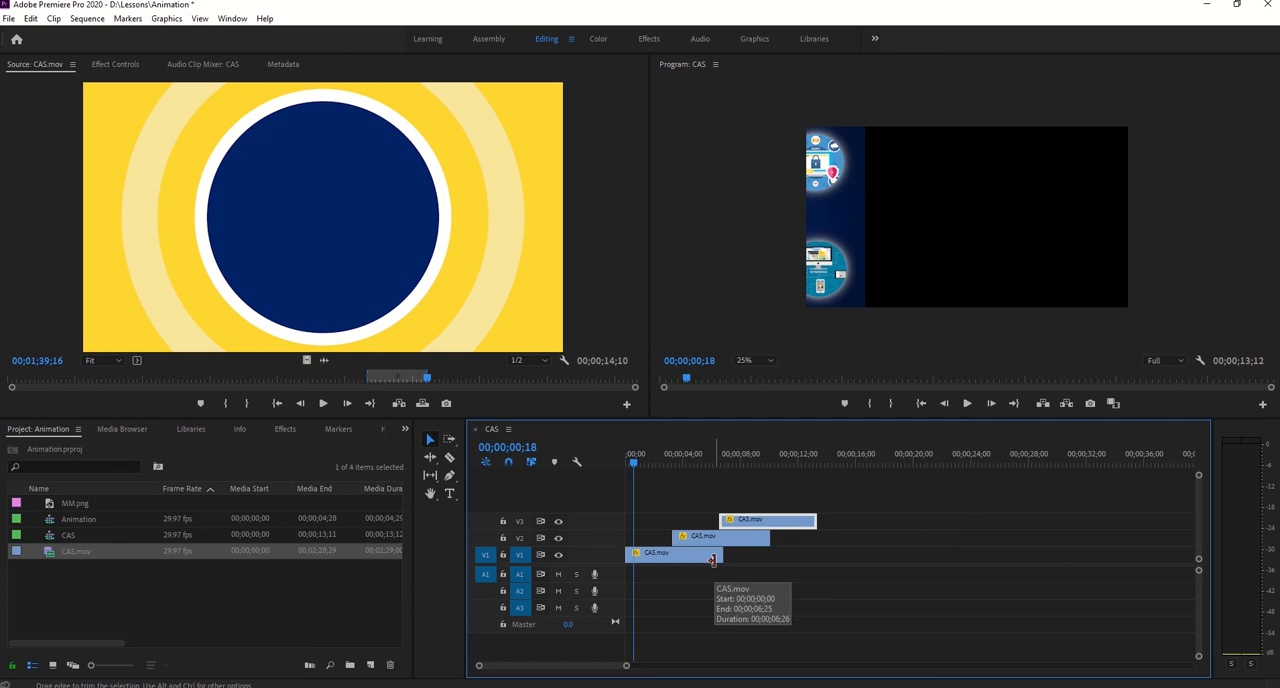
left_click(629, 460)
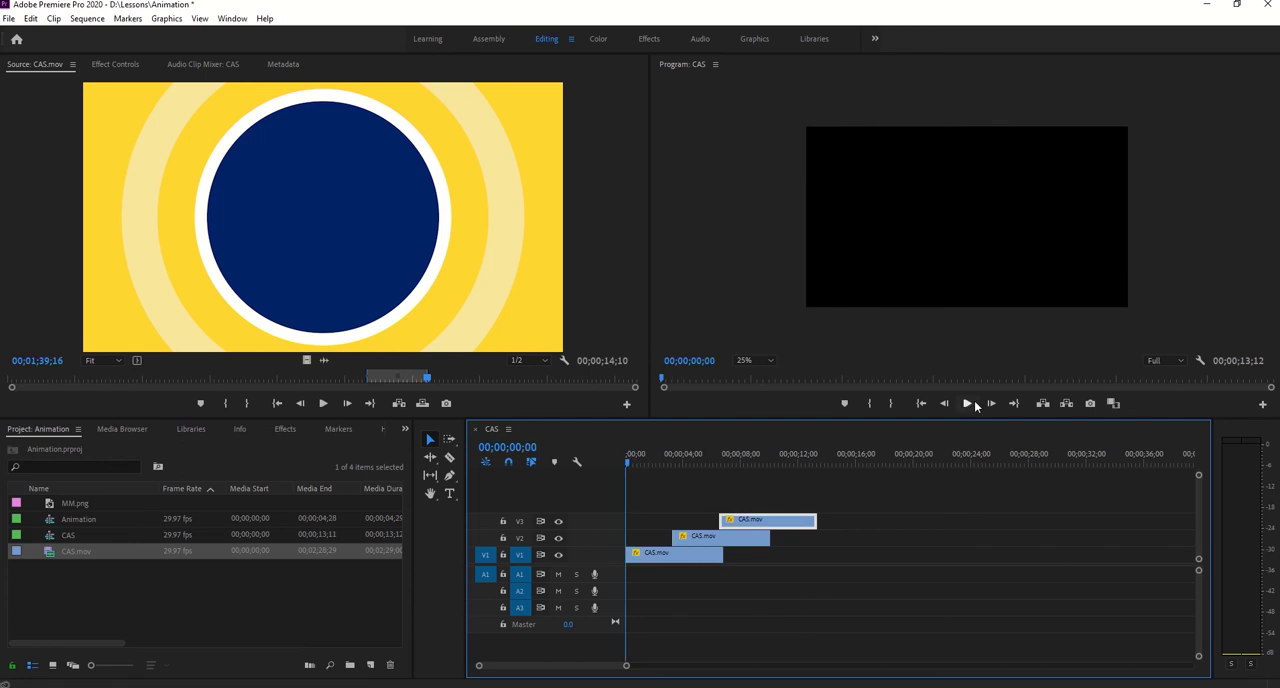
left_click(973, 404)
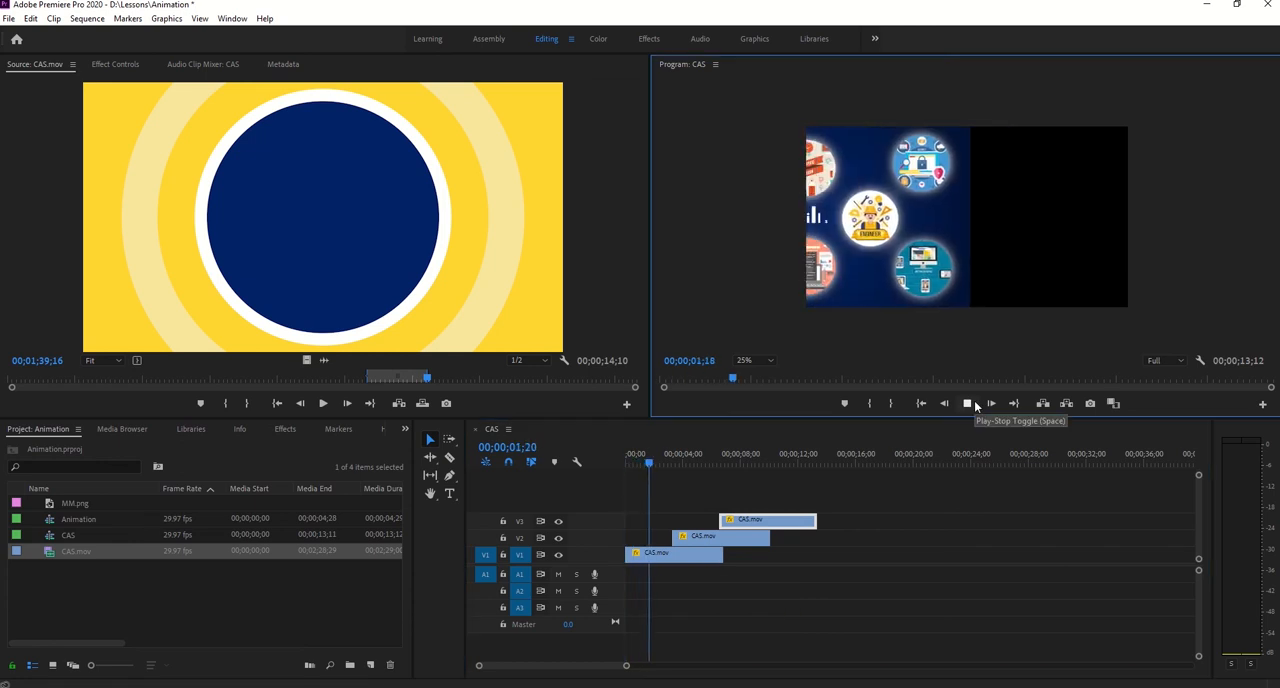
left_click(970, 403)
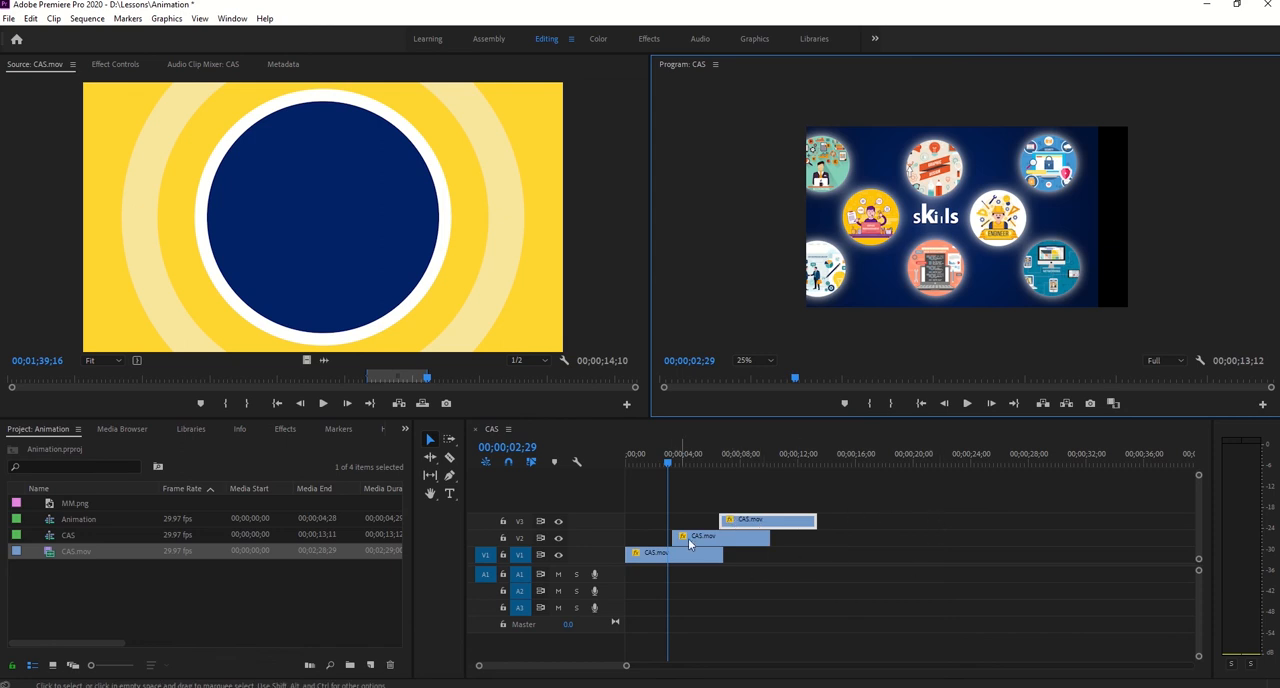
left_click(732, 541)
left_click(797, 546)
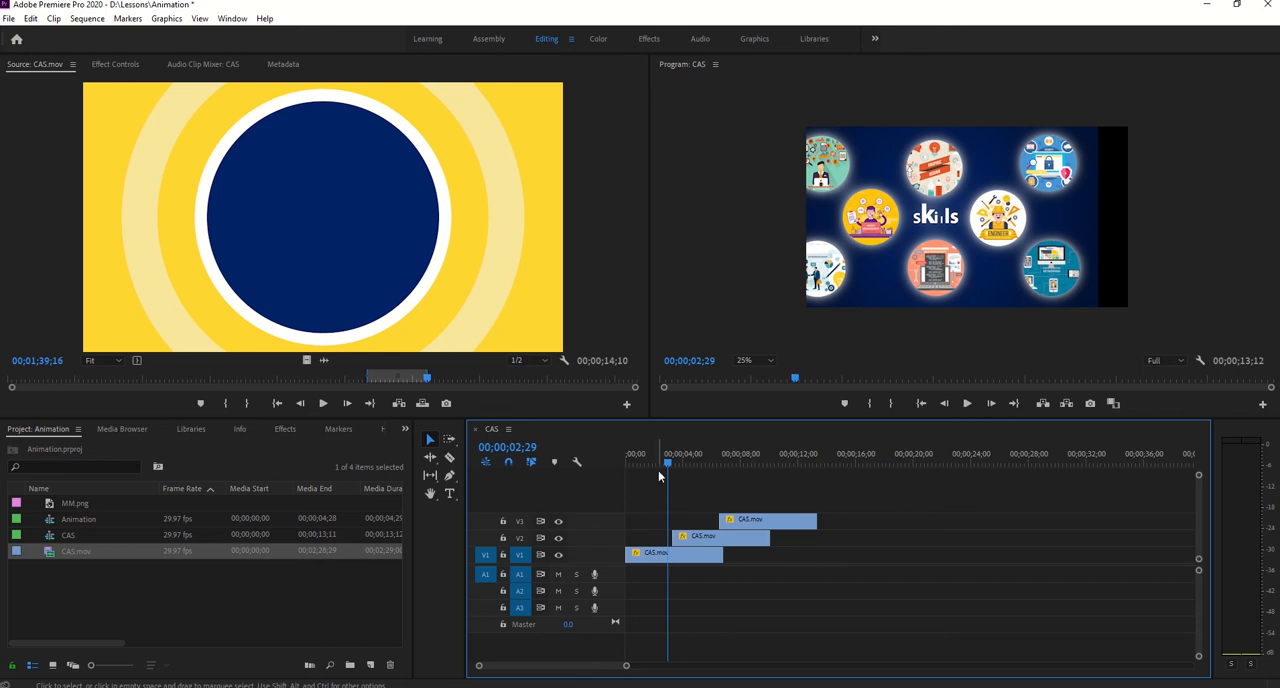
left_click_drag(660, 467, 692, 472)
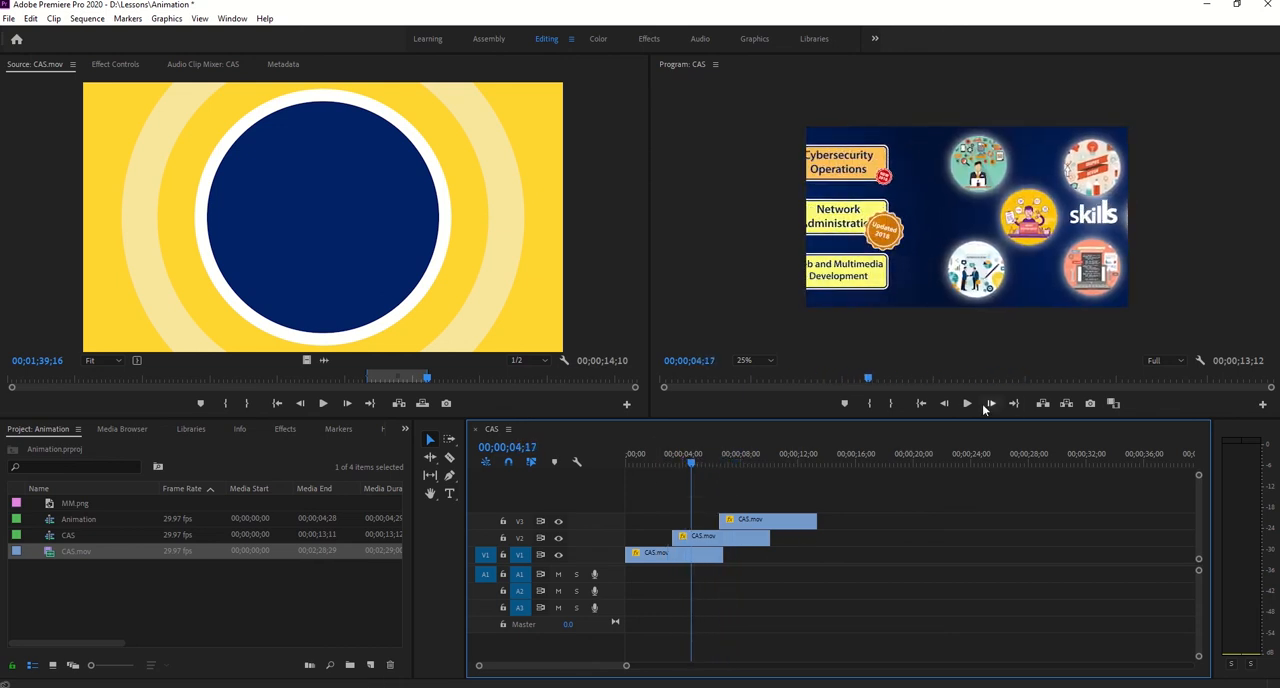
left_click(966, 404)
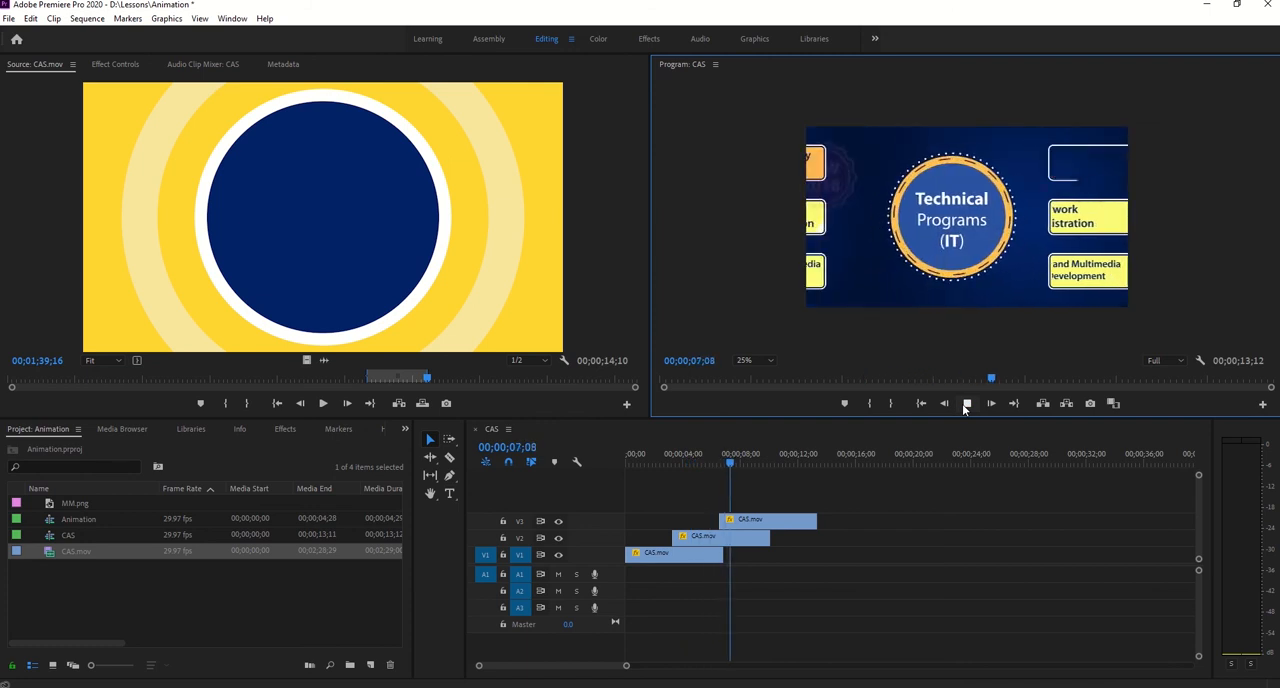
left_click(966, 404)
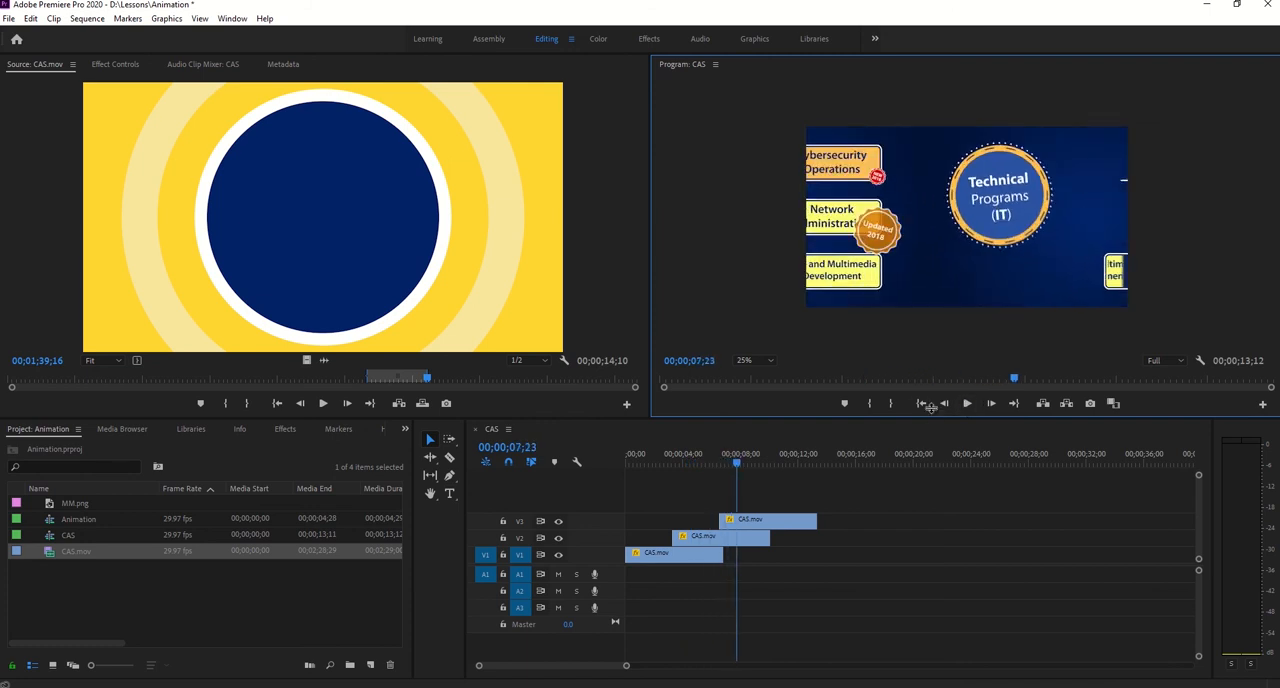
- Nest the three staggered CAS.mov clips under the default sequence name and scrub the nested result
left_click_drag(930, 410, 930, 275)
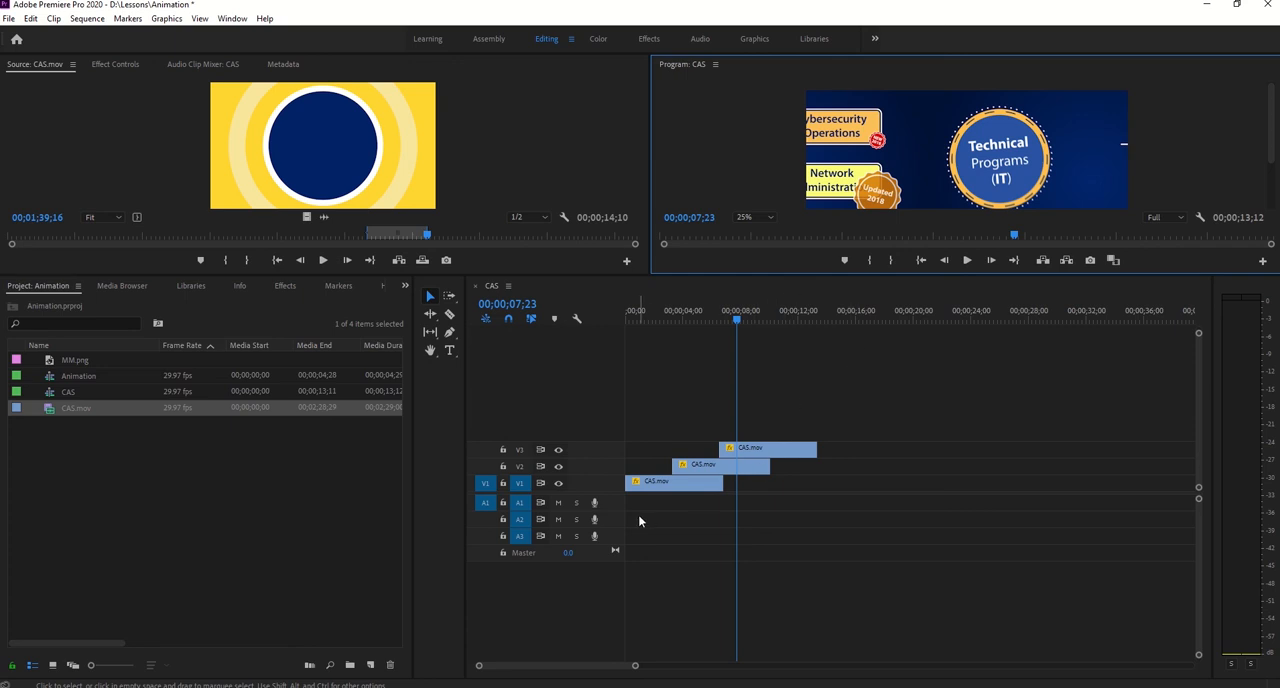
left_click_drag(928, 363, 598, 536)
right_click(664, 482)
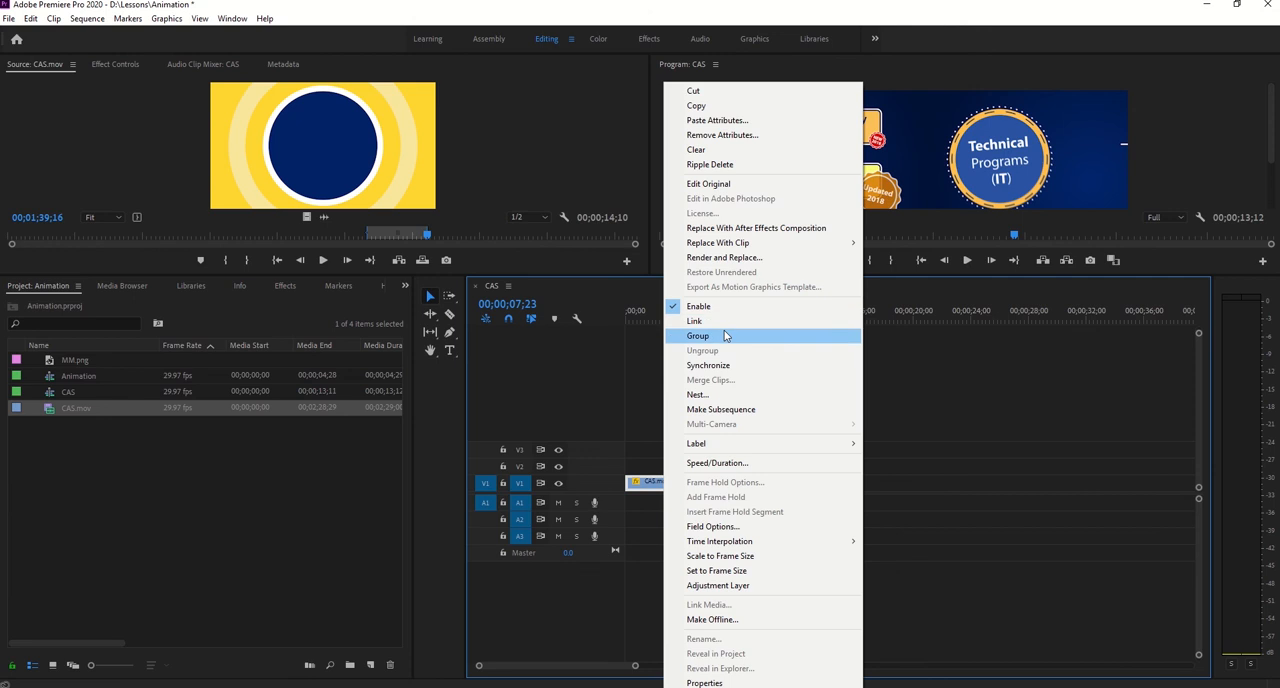
left_click(710, 394)
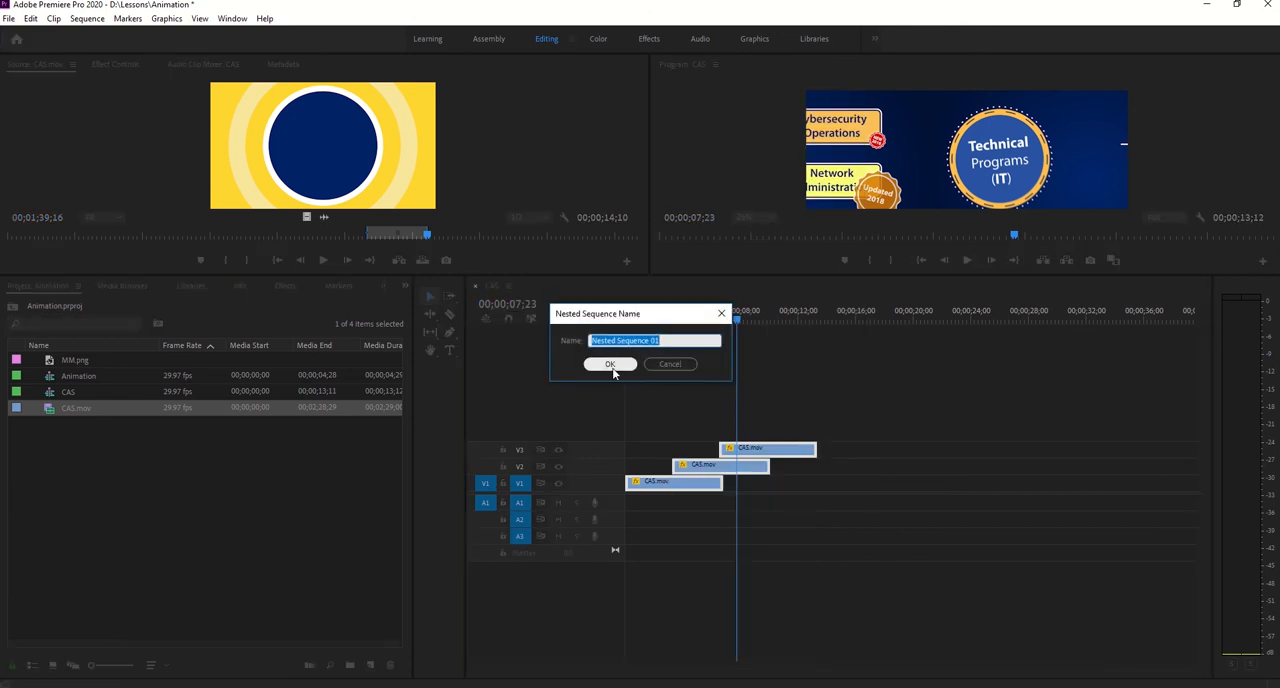
left_click(610, 365)
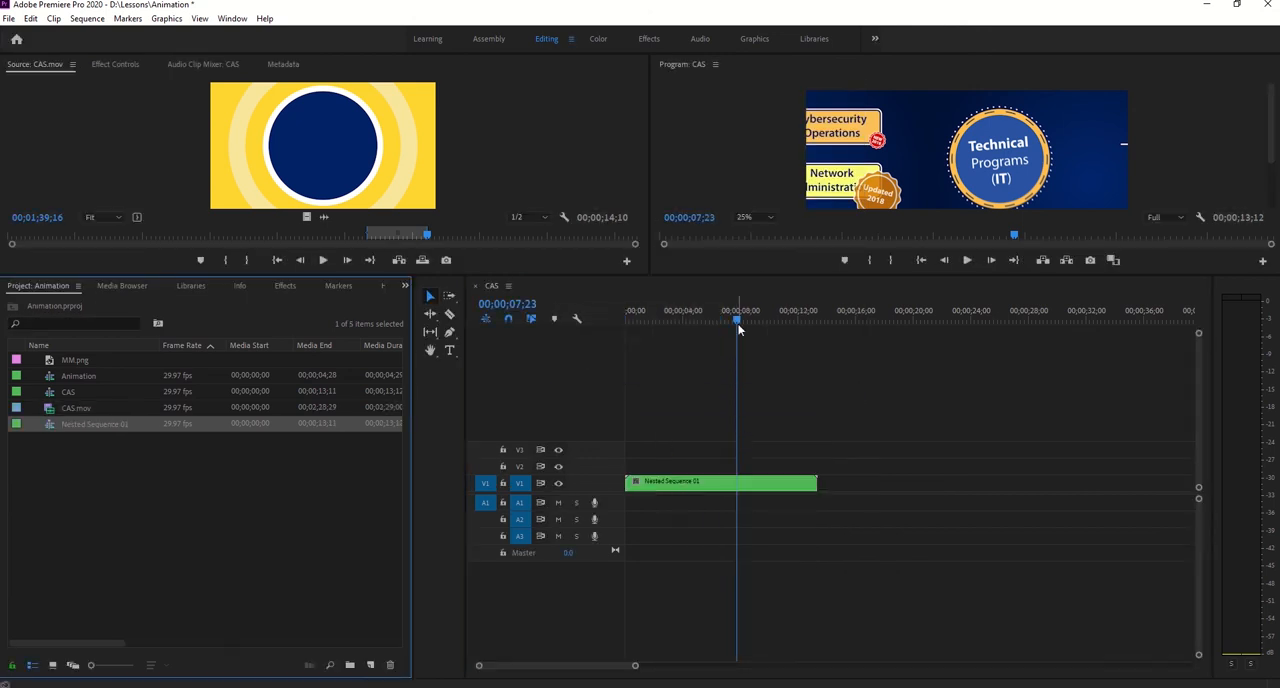
left_click_drag(738, 321, 676, 348)
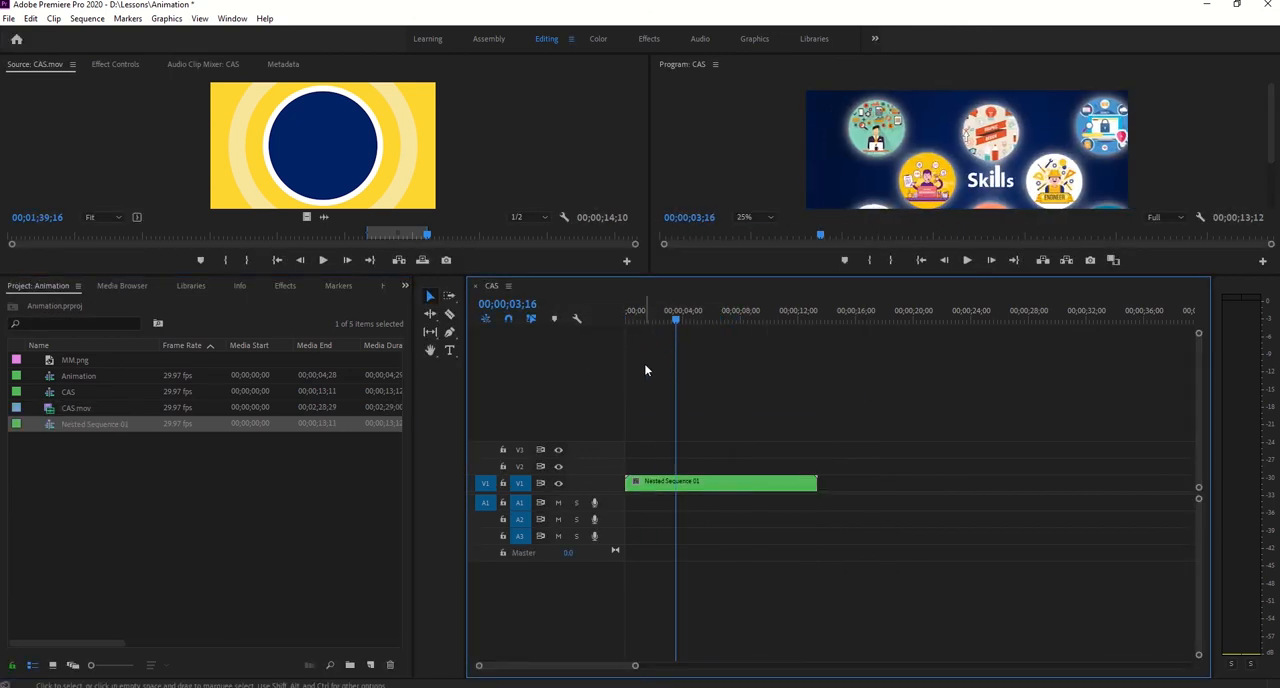
- Undo the nesting of the three CAS.mov clips and enlarge the monitor area again
key("ctrl+z")
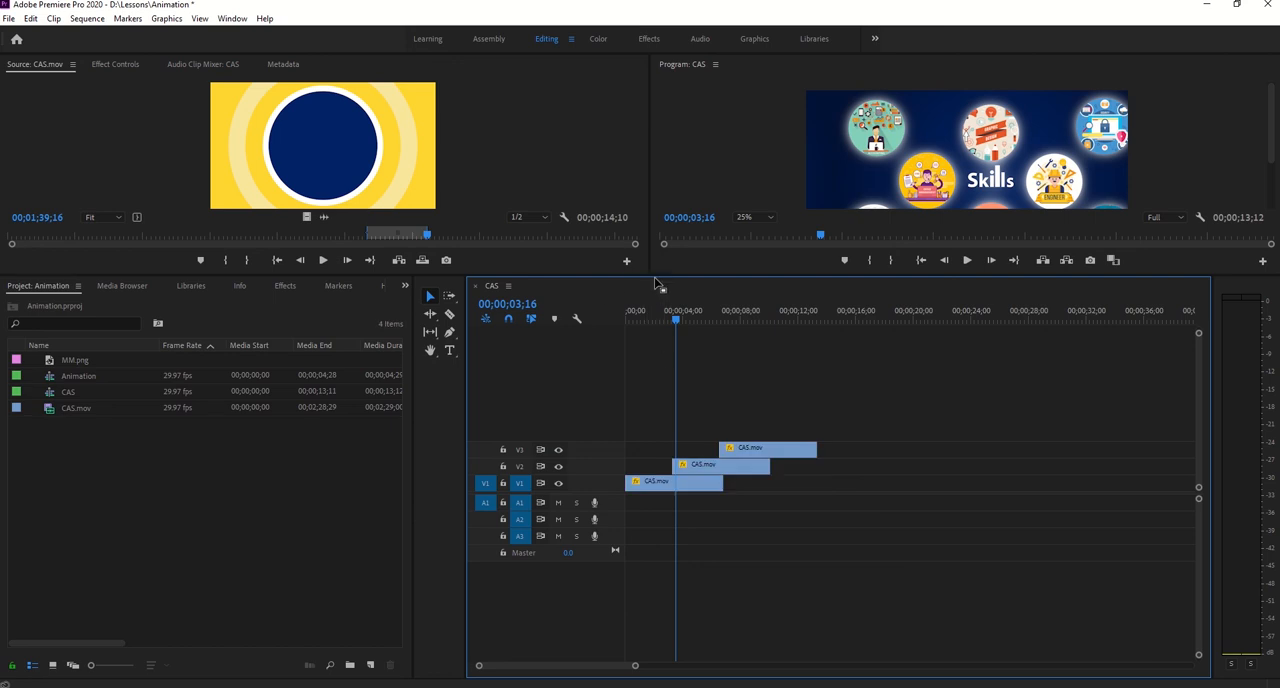
left_click_drag(655, 284, 630, 452)
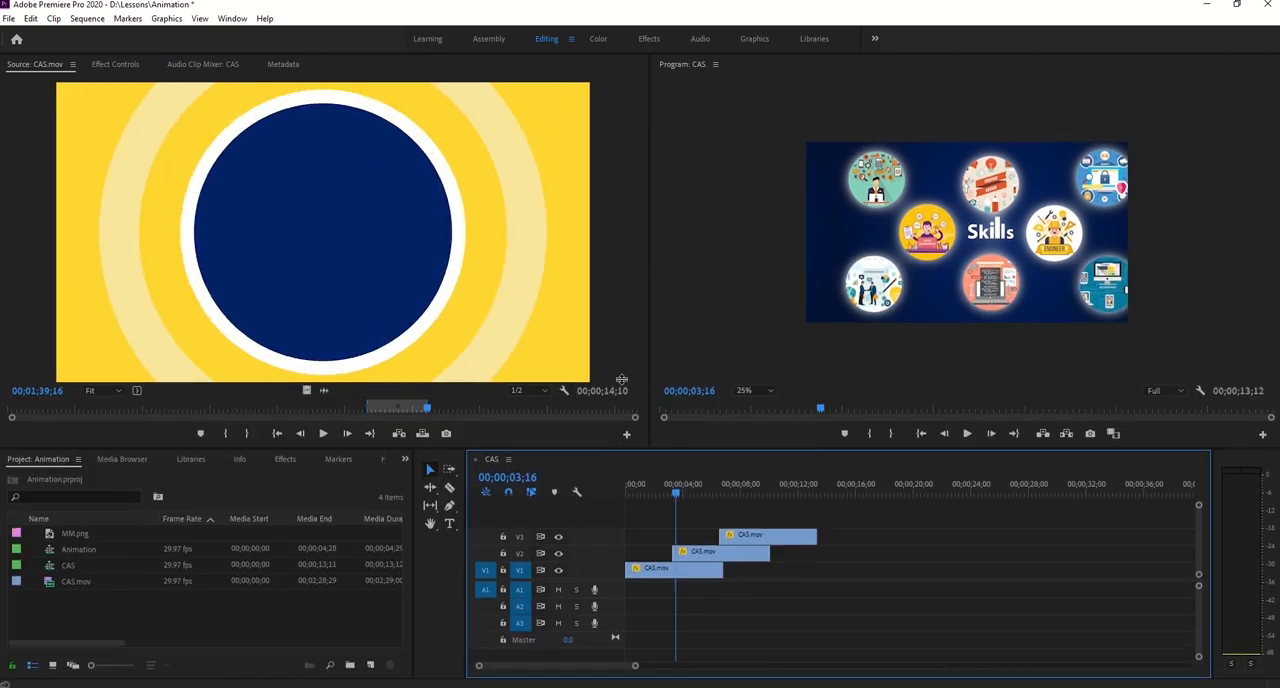
left_click_drag(621, 380, 621, 382)
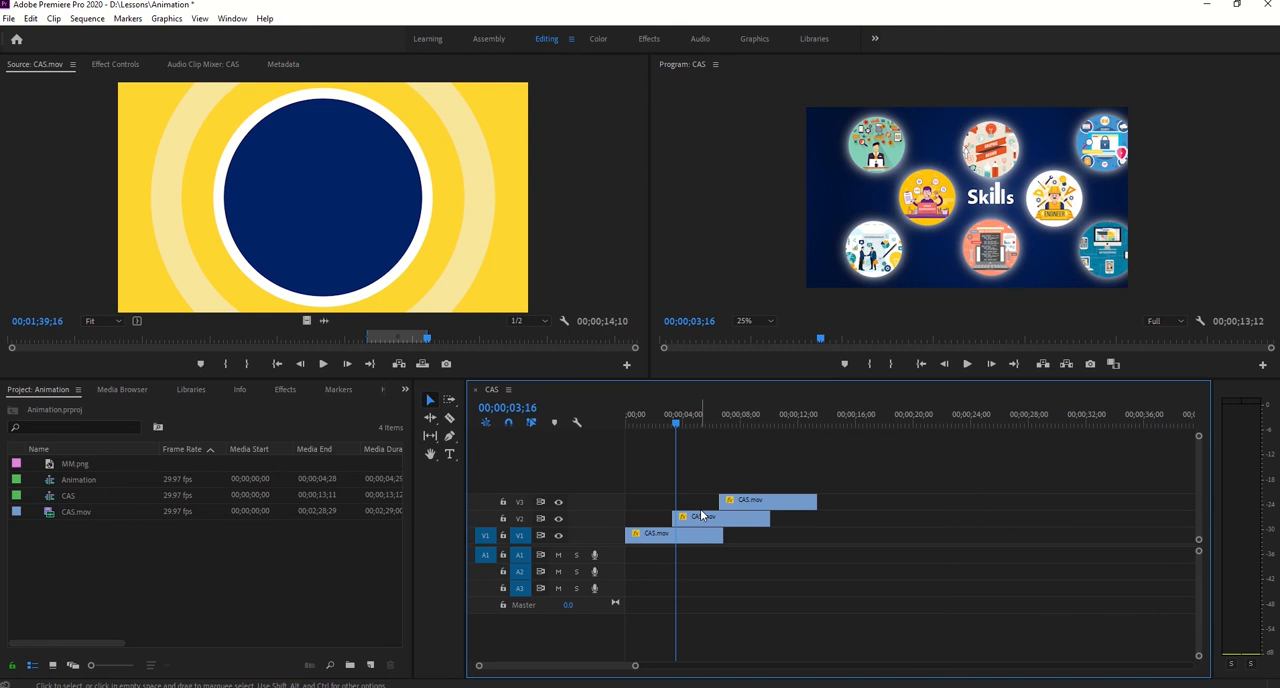
- Delete the V2 and V3 clips so only the first CAS.mov clip on V1 remains
left_click(700, 517)
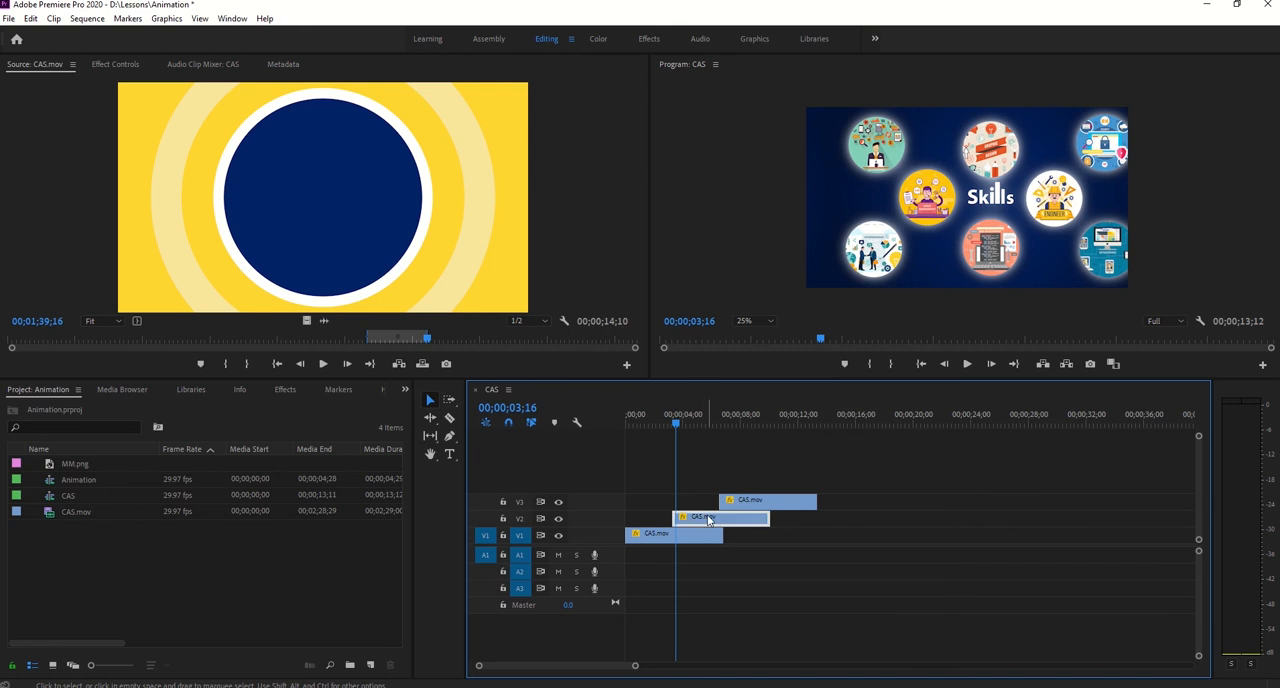
left_click(115, 64)
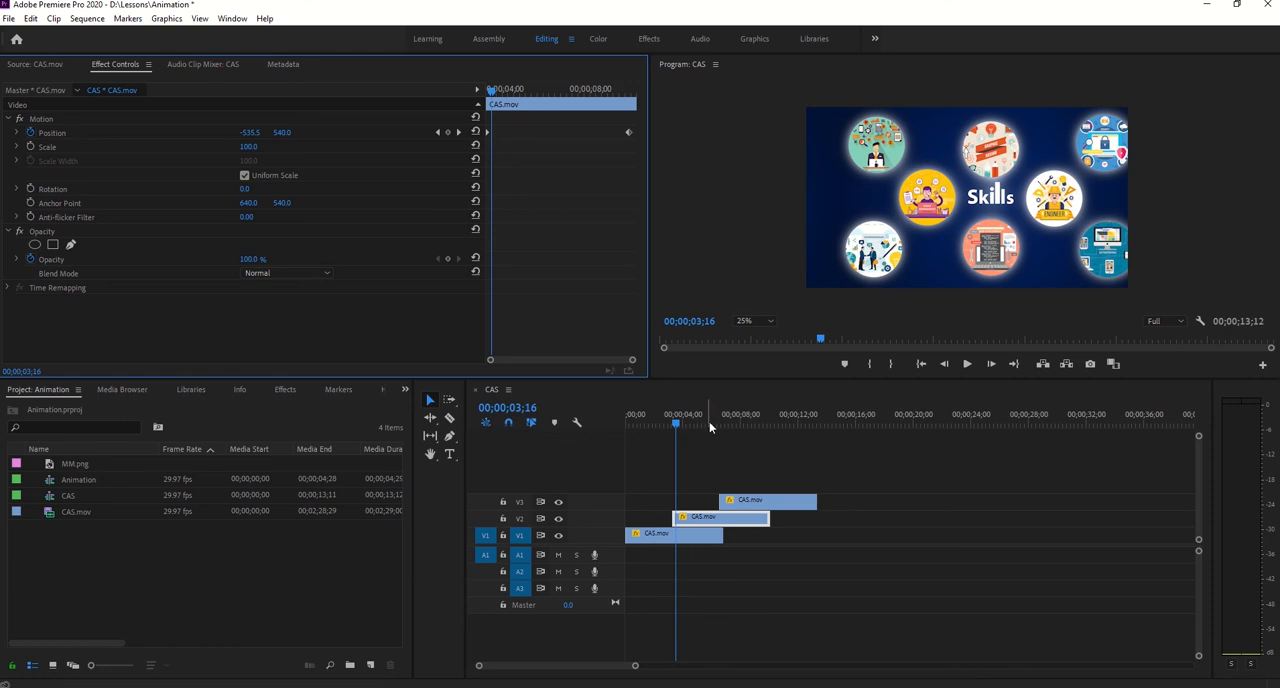
left_click(727, 522)
key("Delete")
left_click(764, 504)
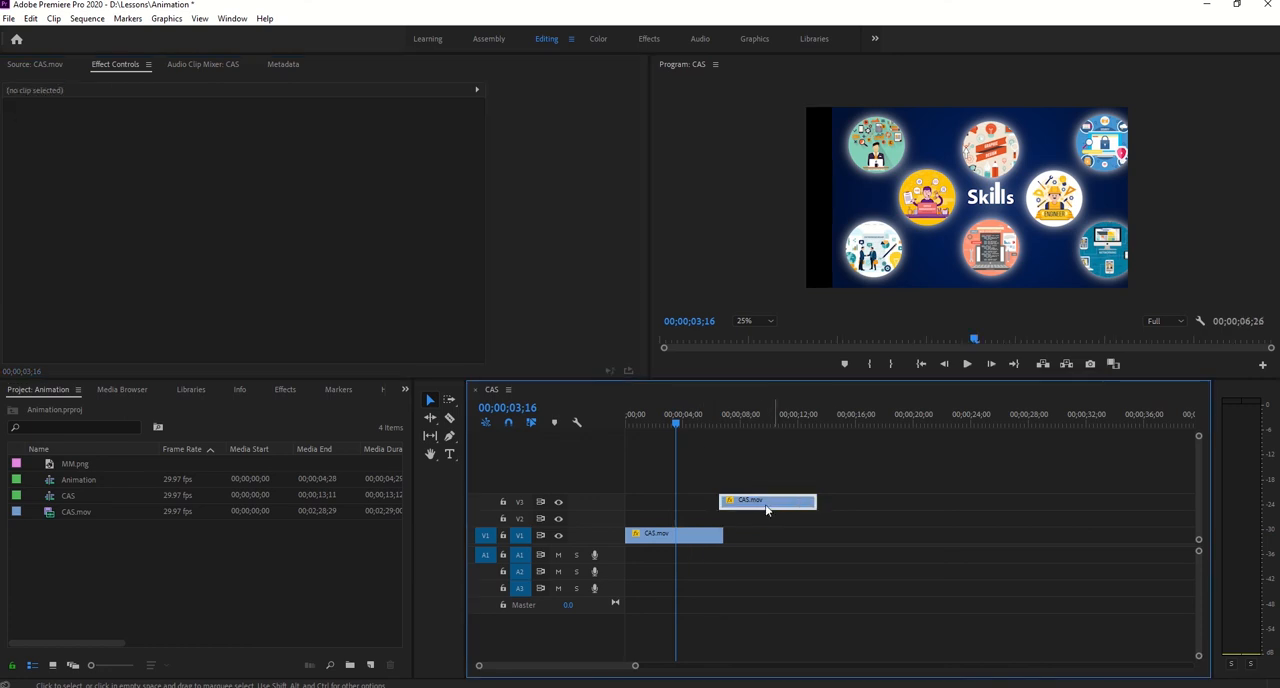
key("Delete")
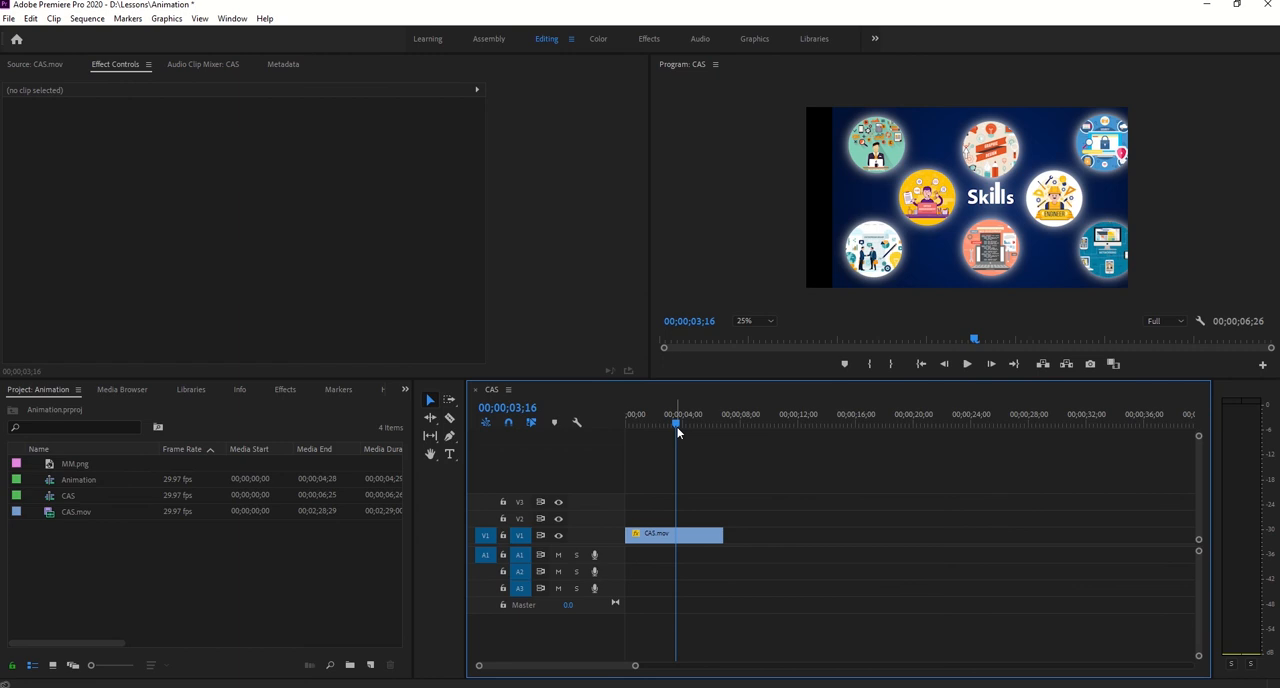
- At the sequence start, set the V1 clip's horizontal Position to 640 and remove all its Position keyframes
left_click_drag(678, 432, 617, 423)
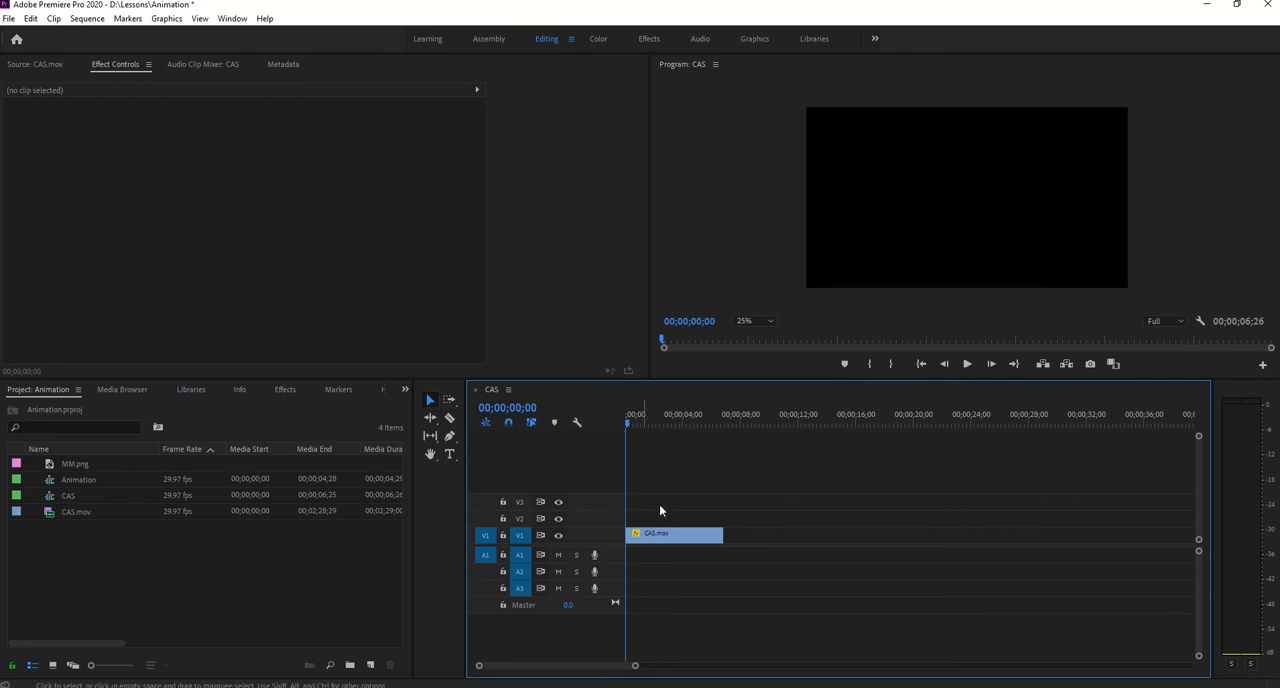
left_click(660, 534)
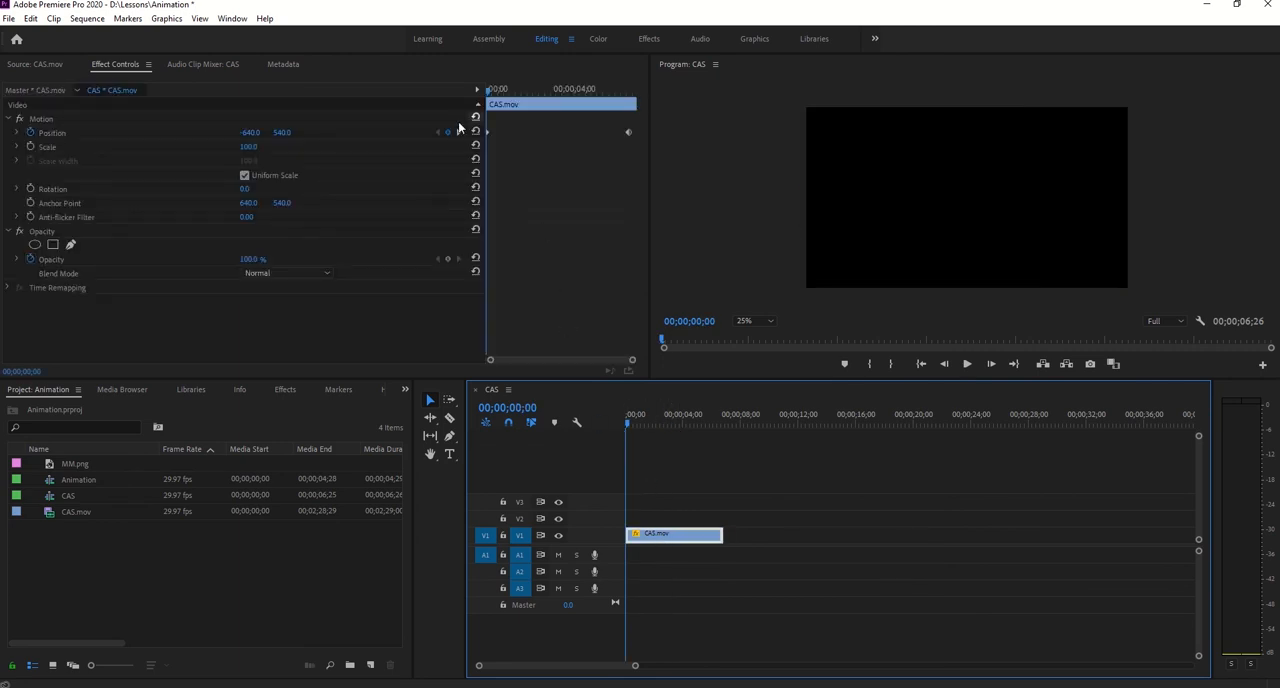
left_click(252, 131)
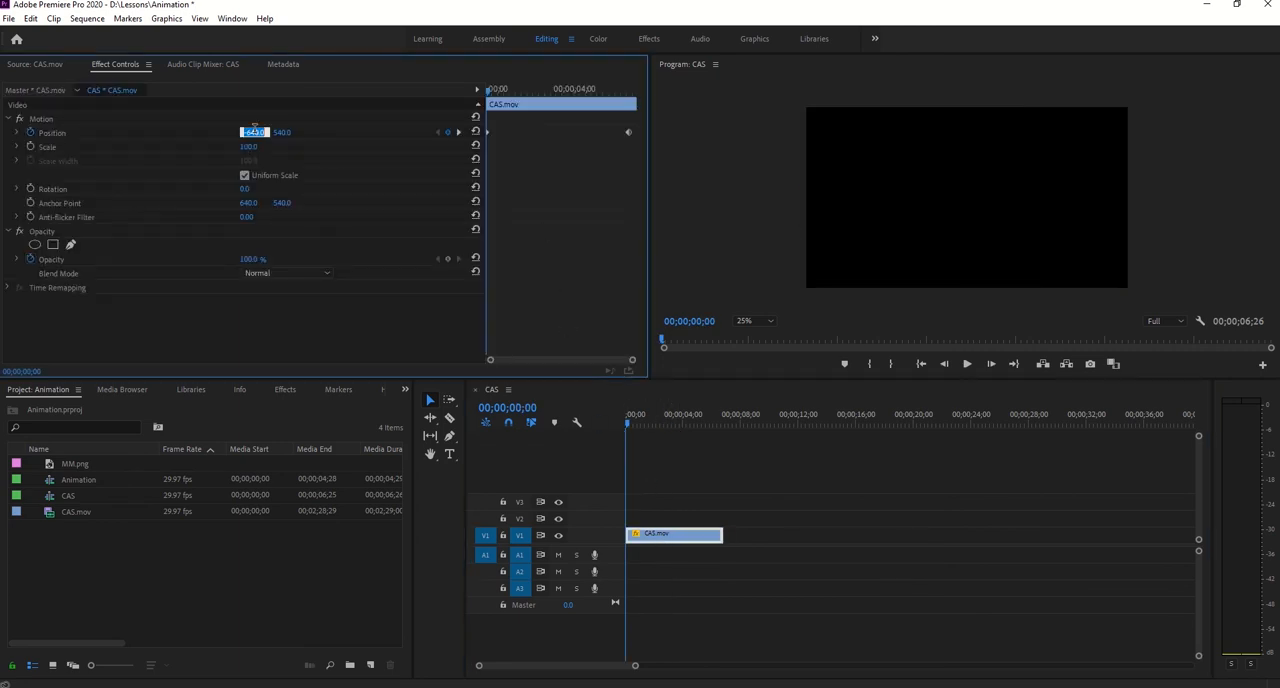
type("640")
key("Return")
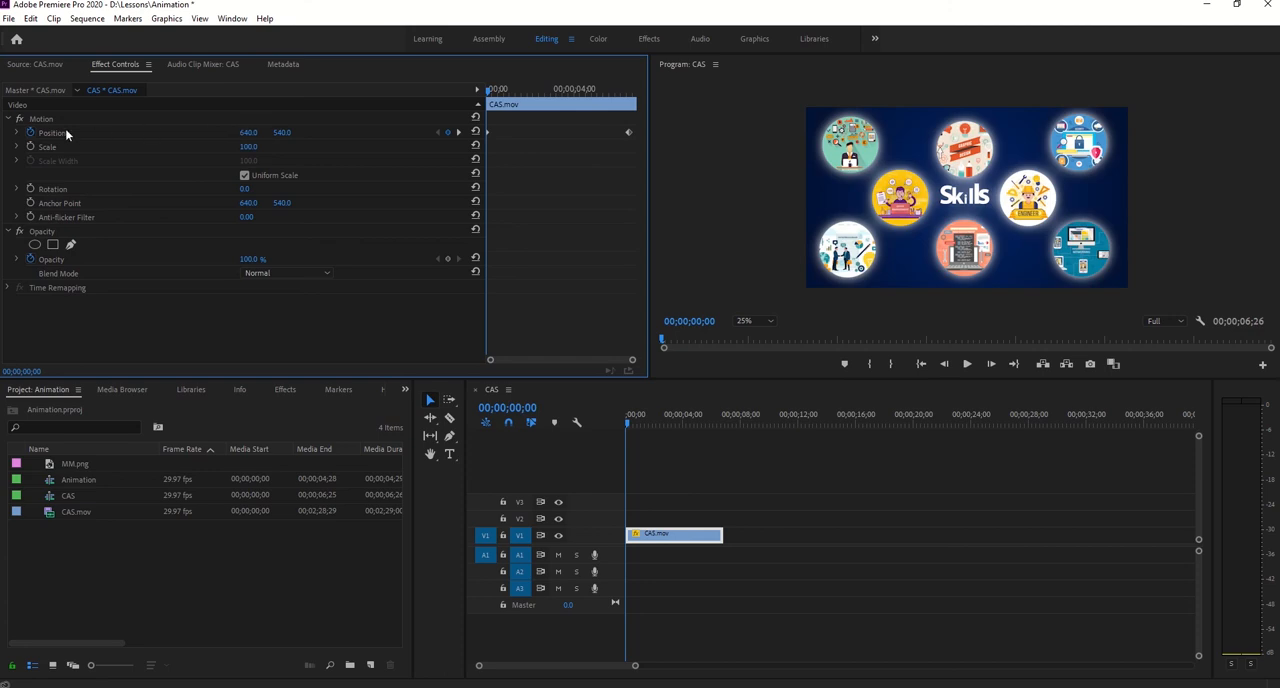
left_click(30, 133)
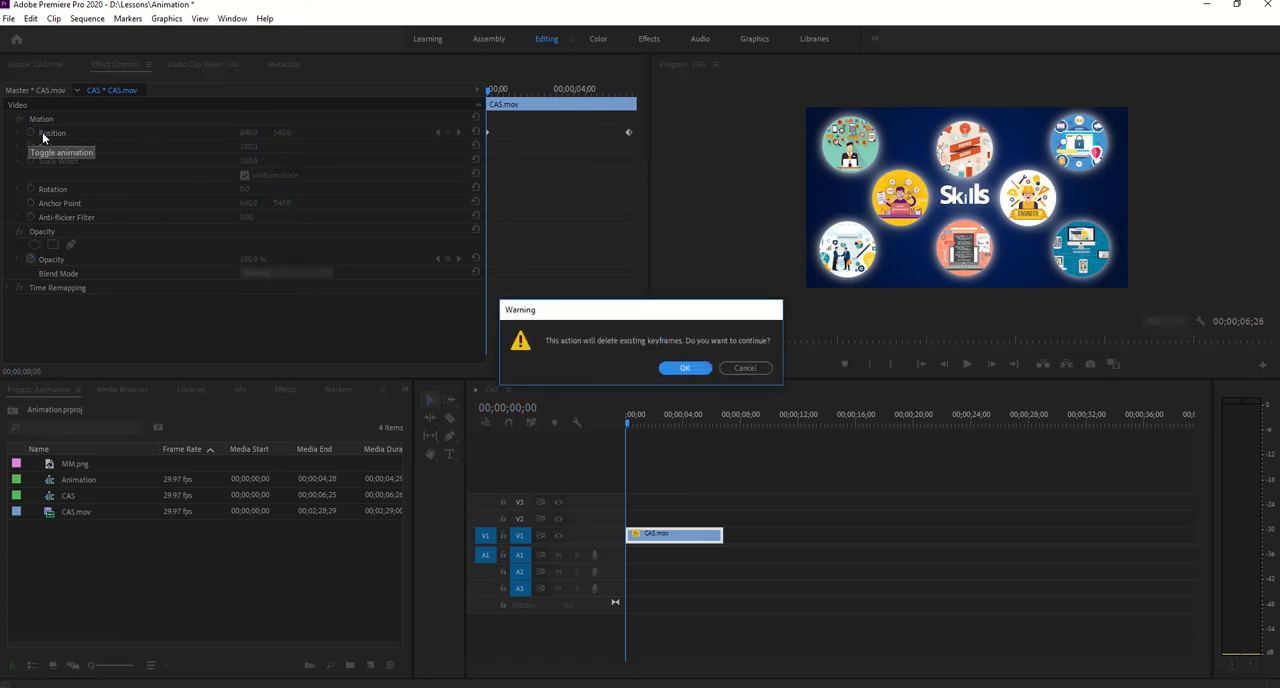
left_click(685, 369)
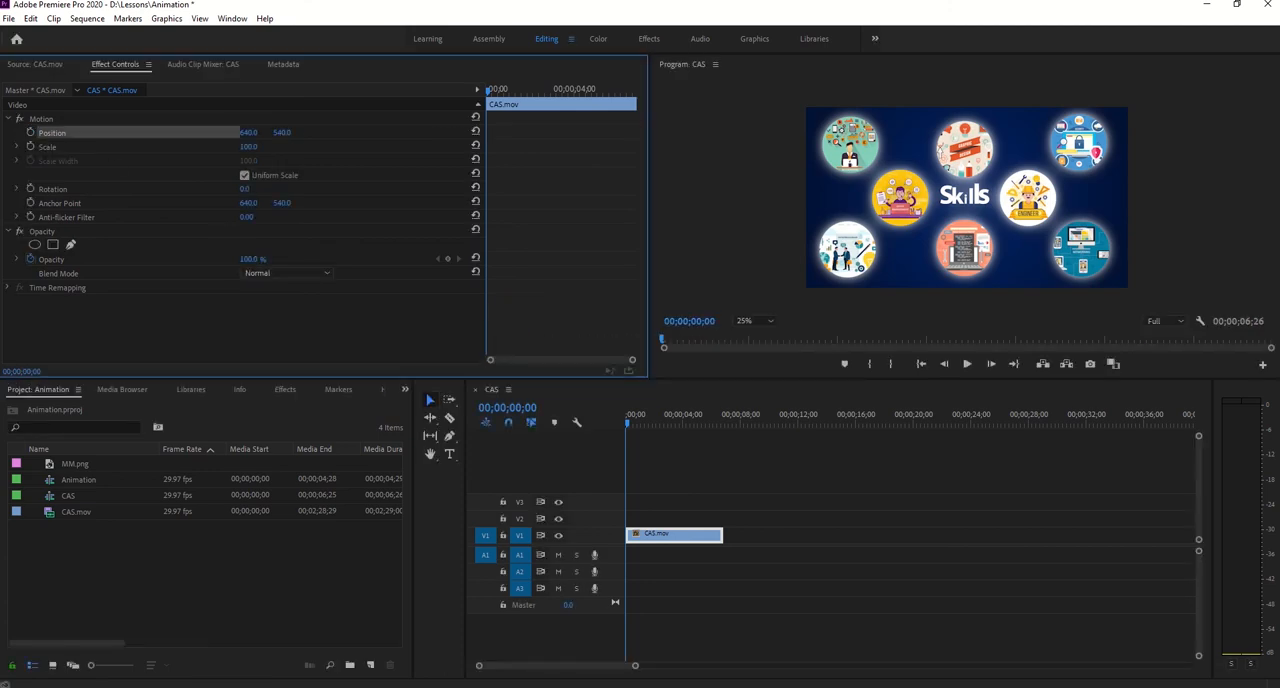
- Scale the V1 clip to 30 and place it in the frame's upper-left corner at about 242.7, 224.0
left_click_drag(248, 146, 178, 146)
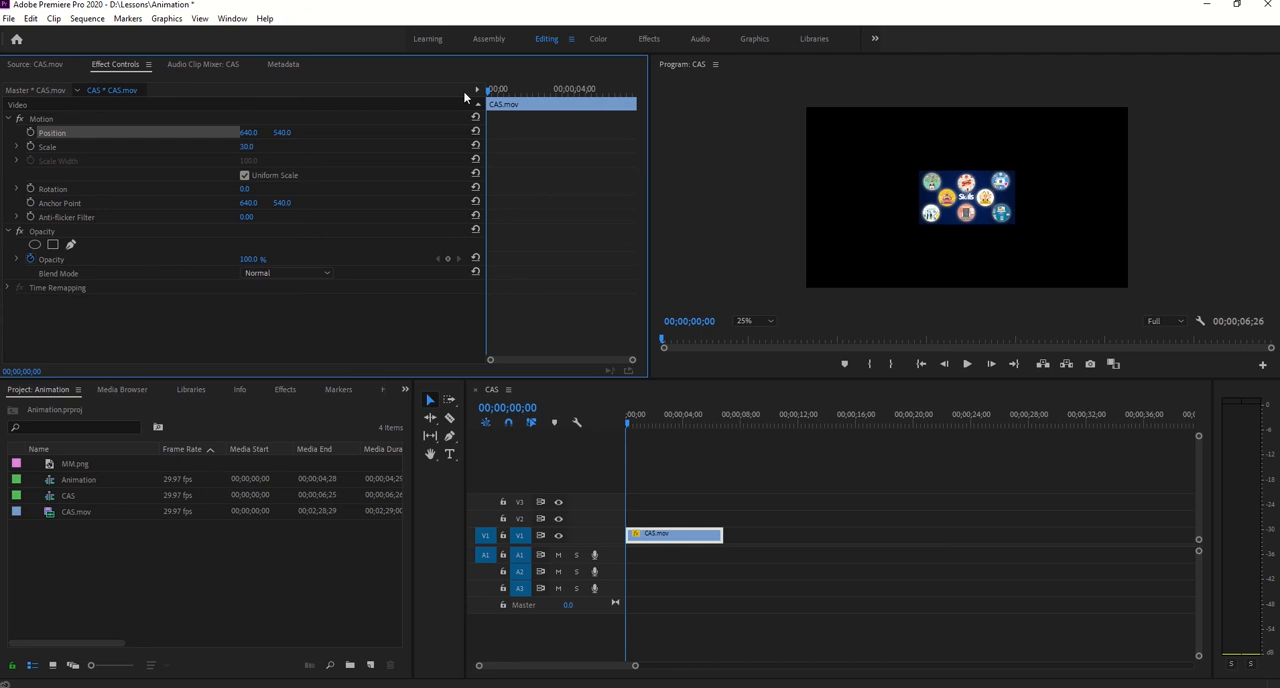
left_click(290, 120)
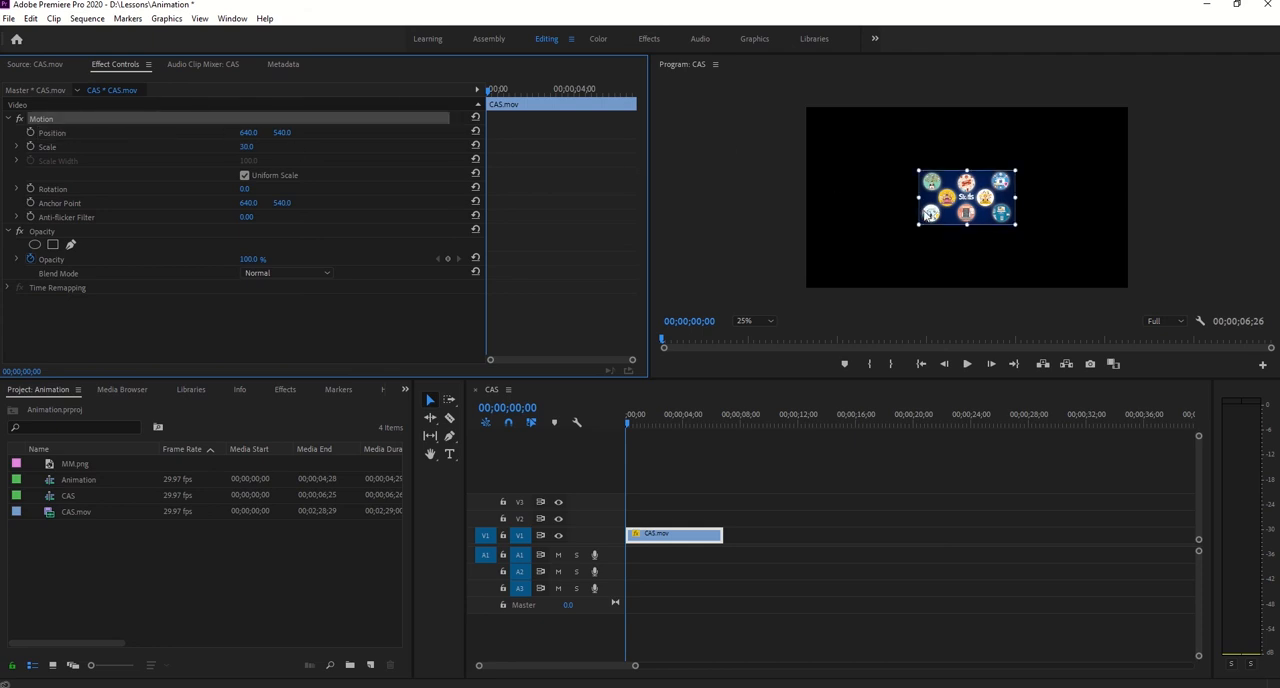
left_click_drag(929, 214, 815, 170)
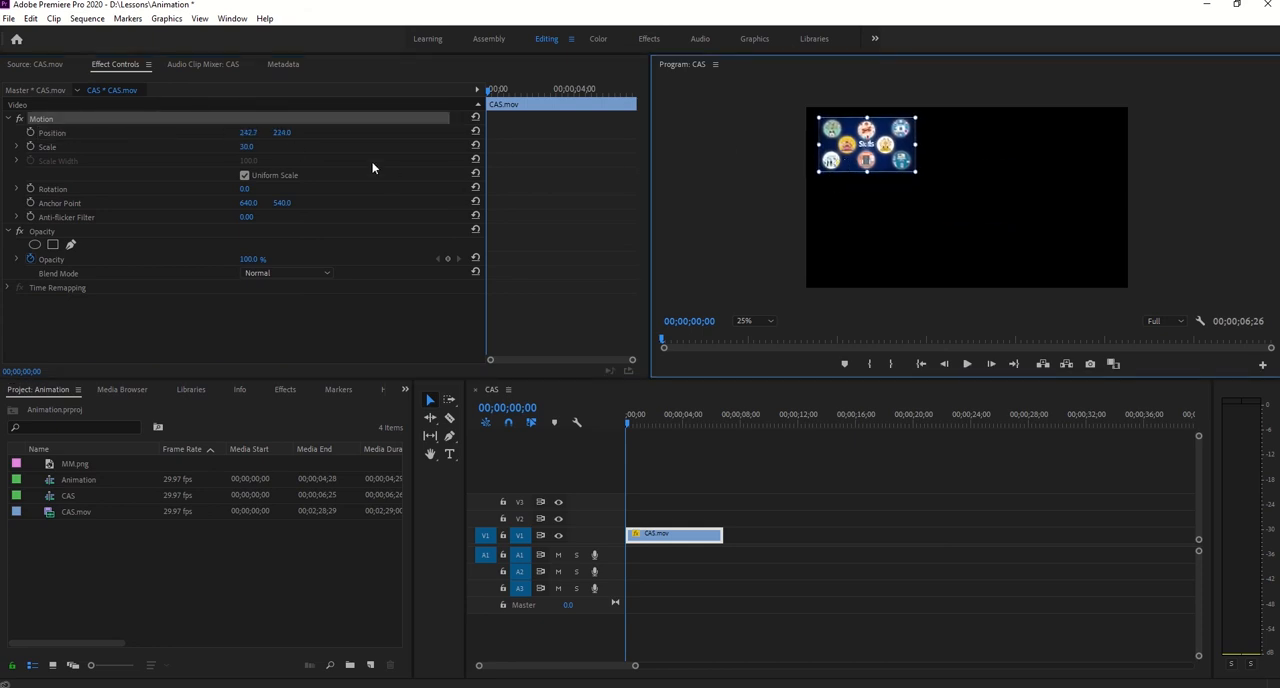
- Animate the V1 clip's Position from the sequence start to X 1016.7 at 00;00;06;00, and preview the movement
left_click(30, 132)
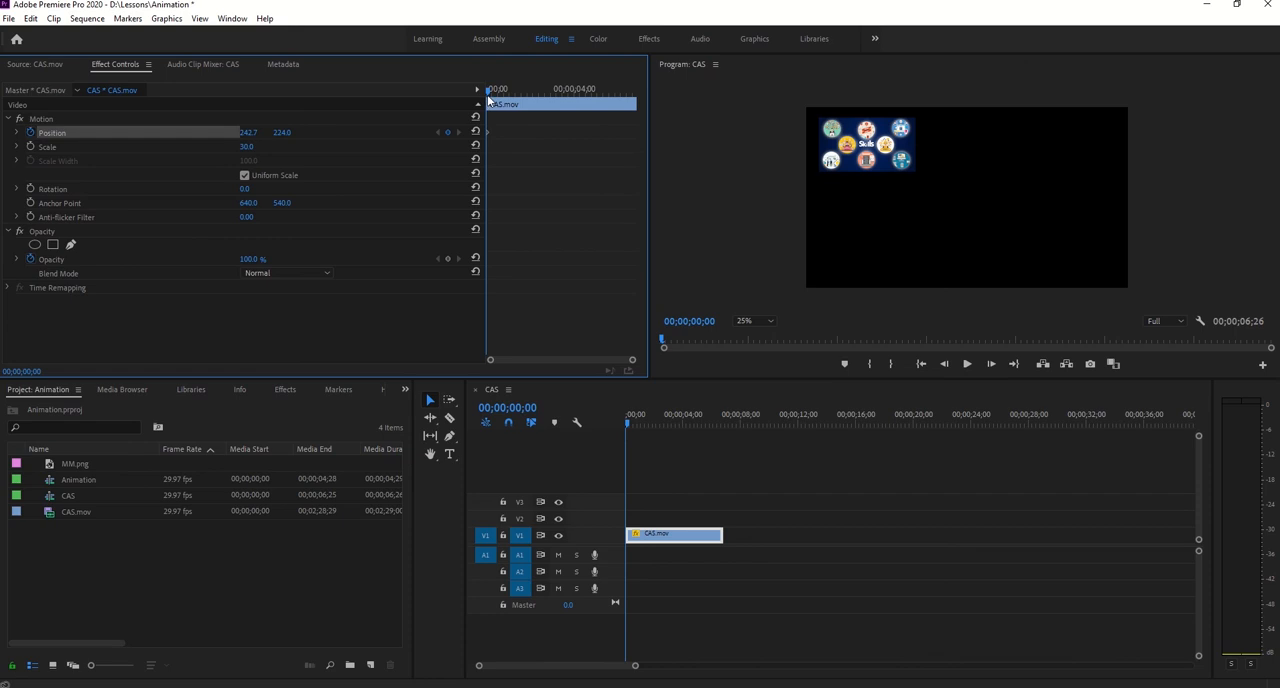
left_click_drag(489, 101, 620, 93)
left_click_drag(258, 131, 420, 131)
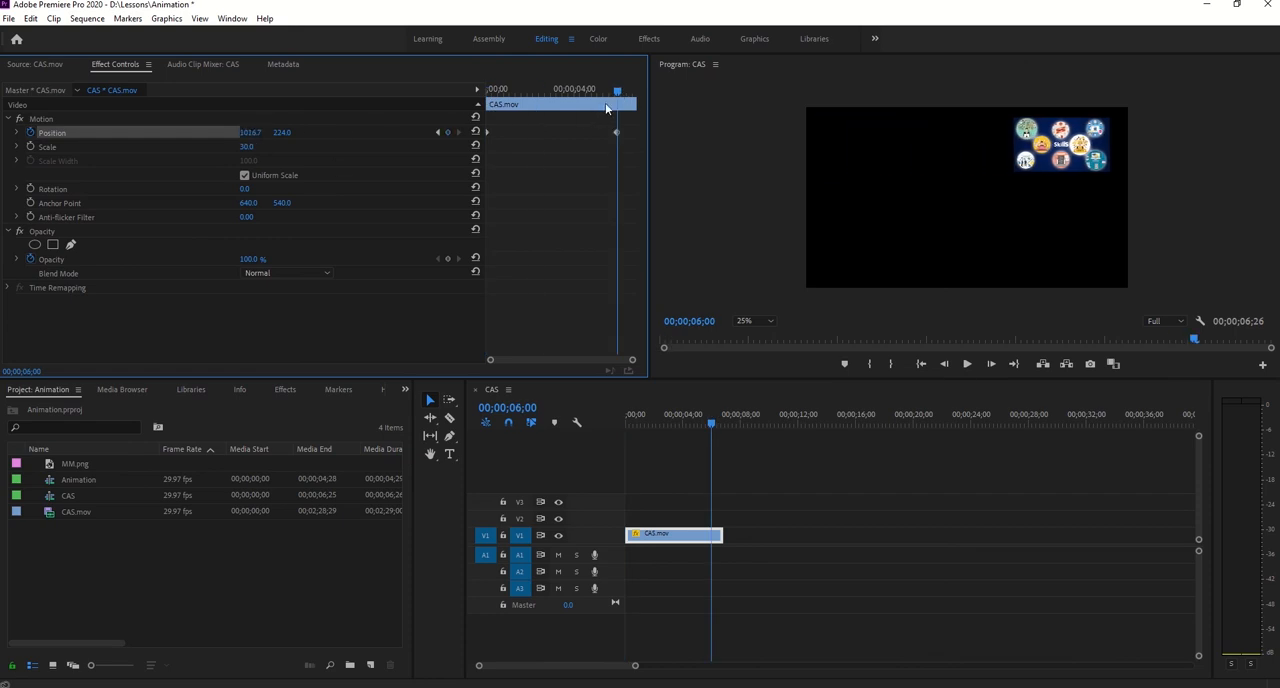
left_click_drag(616, 92, 502, 178)
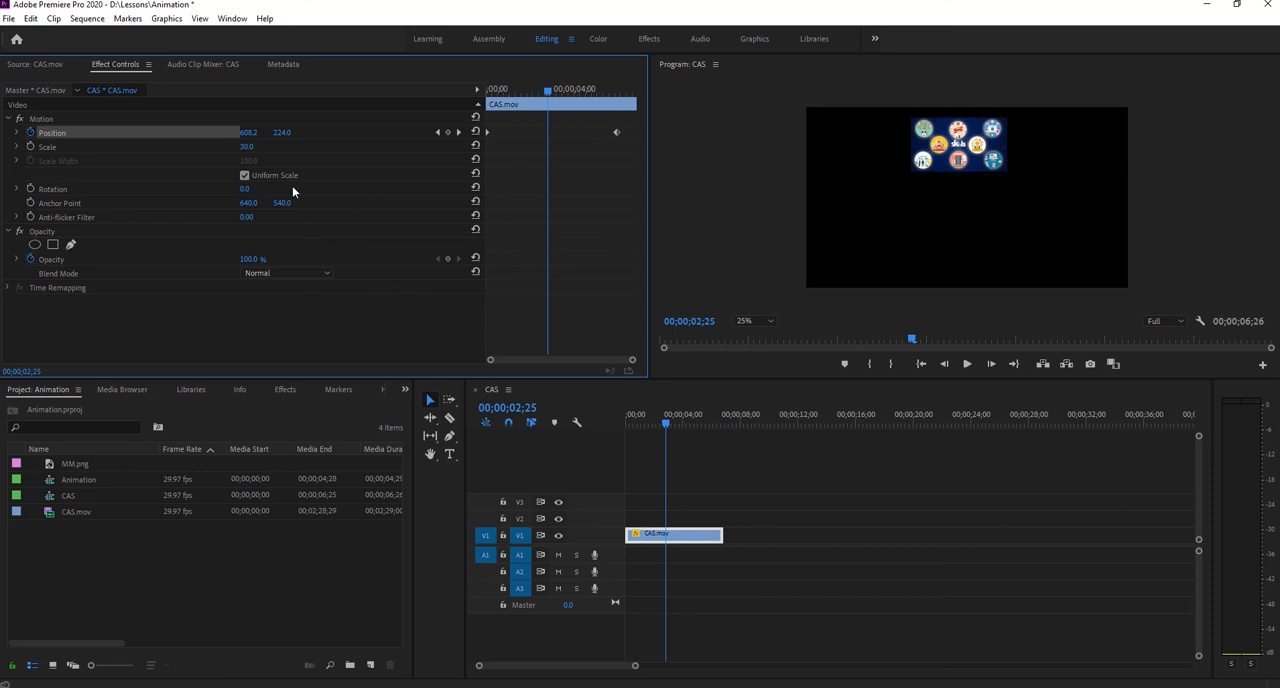
- Shift the marked CAS.mov source range to the College of Applied Studies section and add its video on V2 directly above the V1 clip
left_click(36, 64)
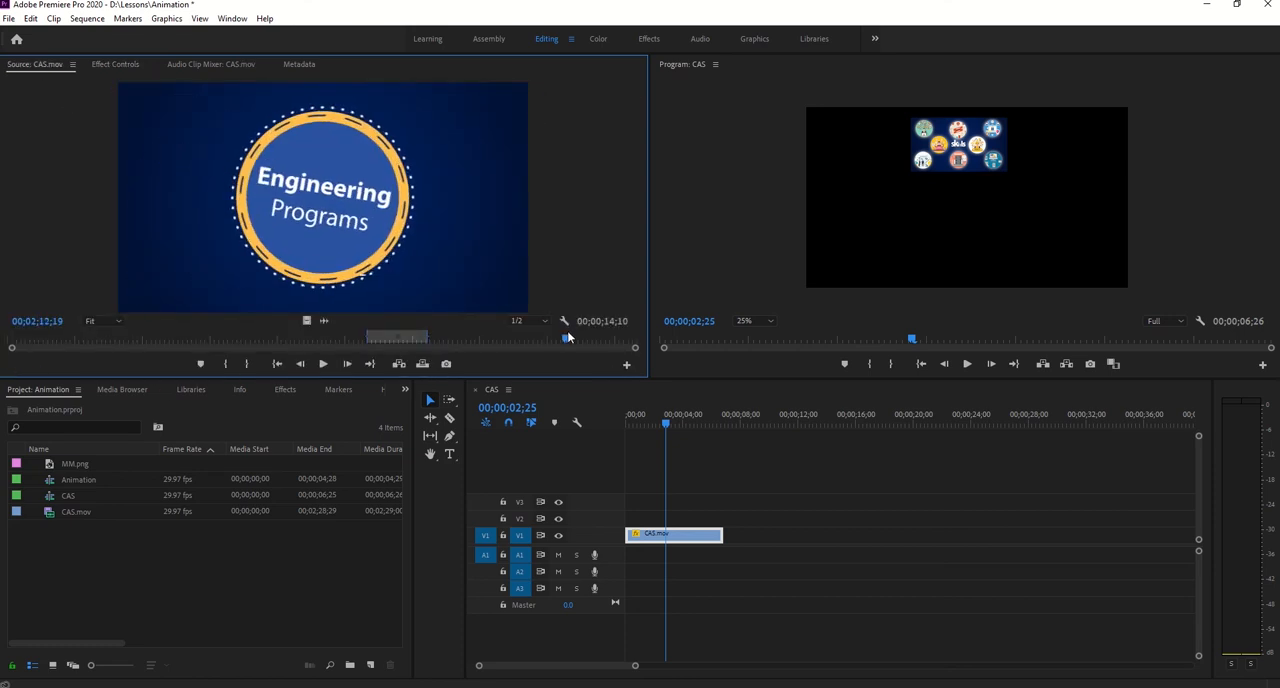
left_click(152, 338)
left_click_drag(150, 338, 40, 340)
left_click_drag(396, 338, 57, 334)
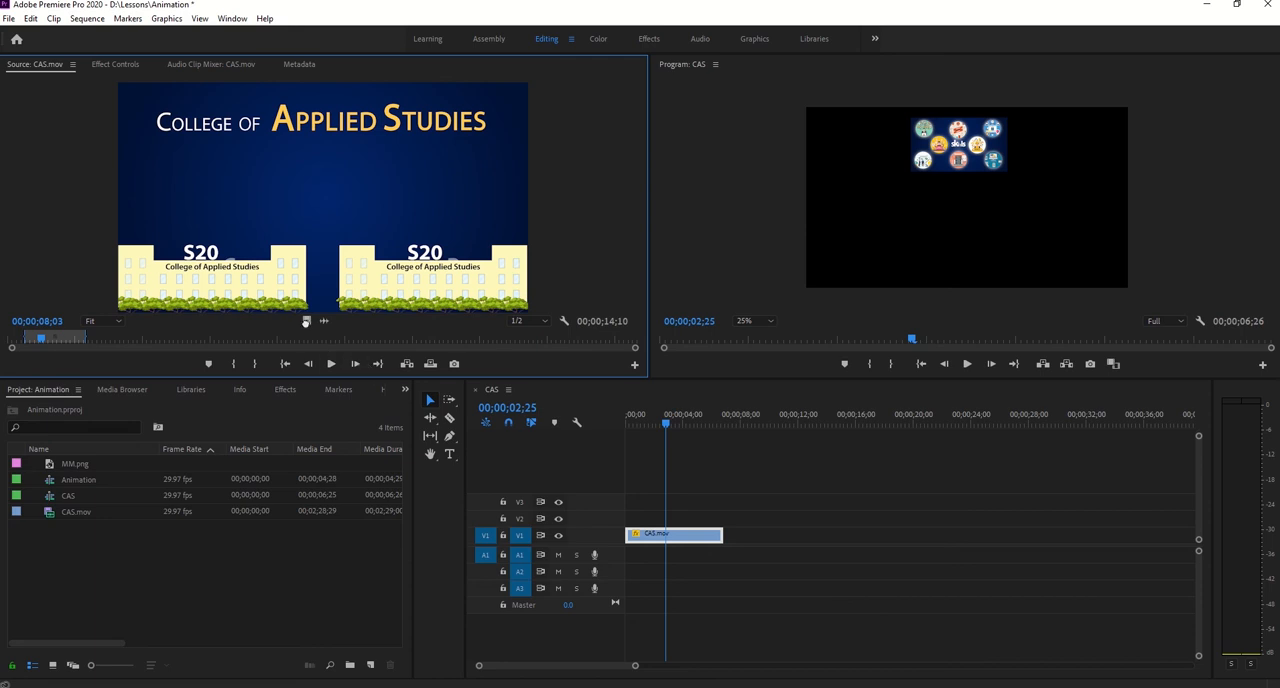
left_click_drag(306, 321, 722, 516)
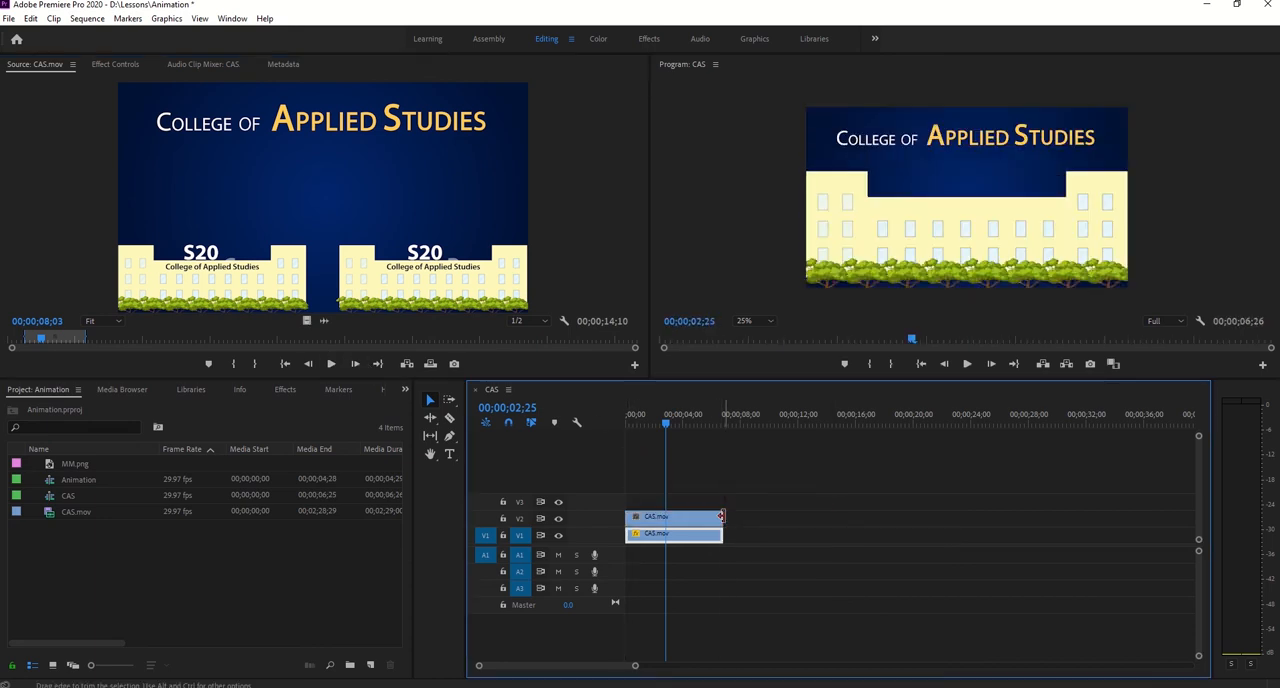
- Set the new V2 clip's Scale to 30
left_click(649, 420)
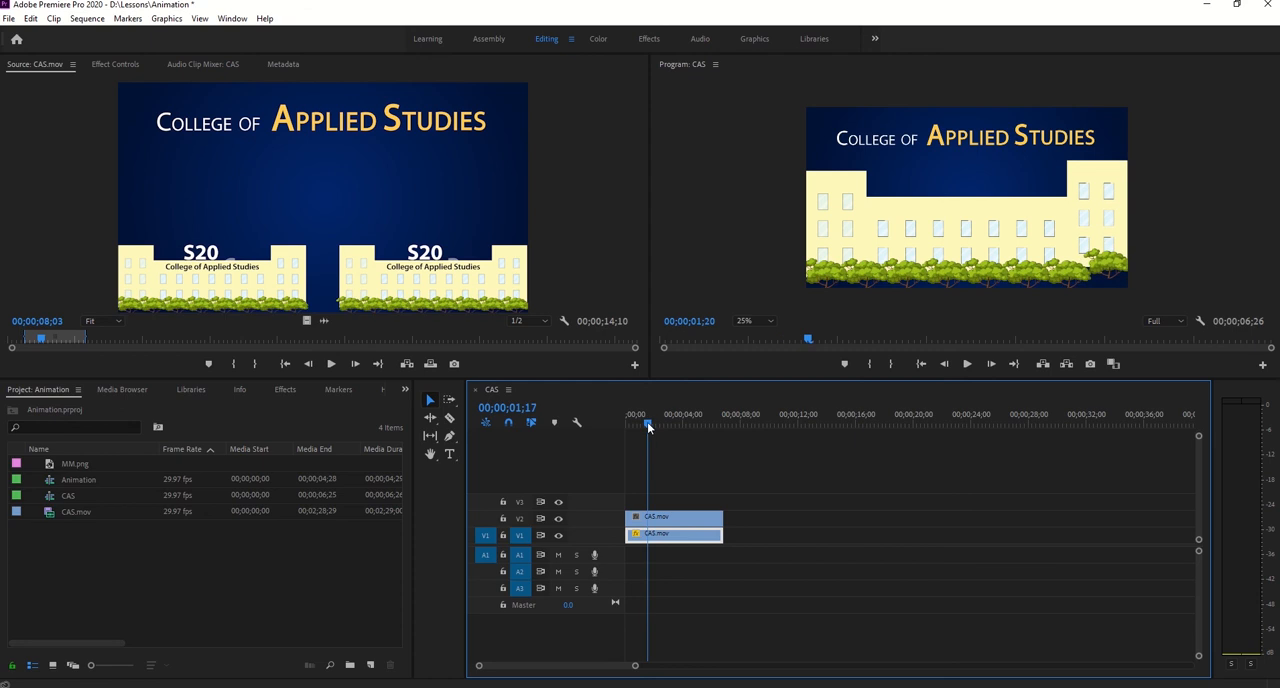
left_click(680, 520)
left_click(125, 65)
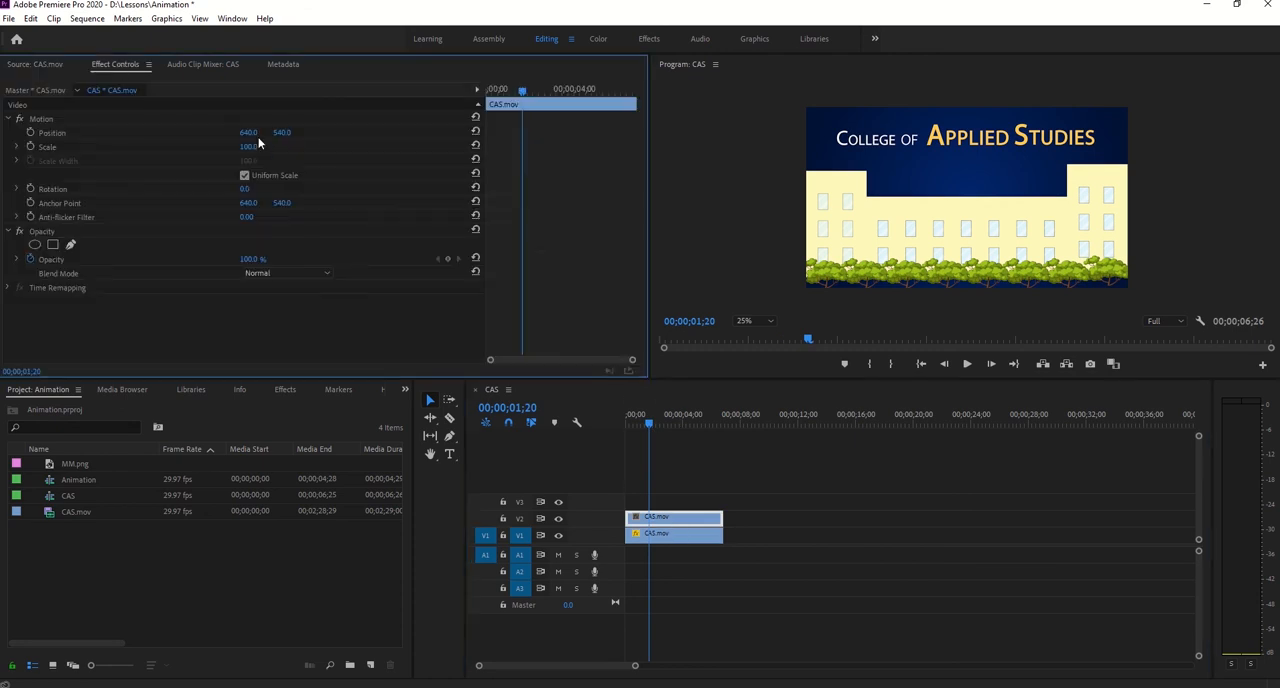
left_click(254, 146)
type("30")
key("Return")
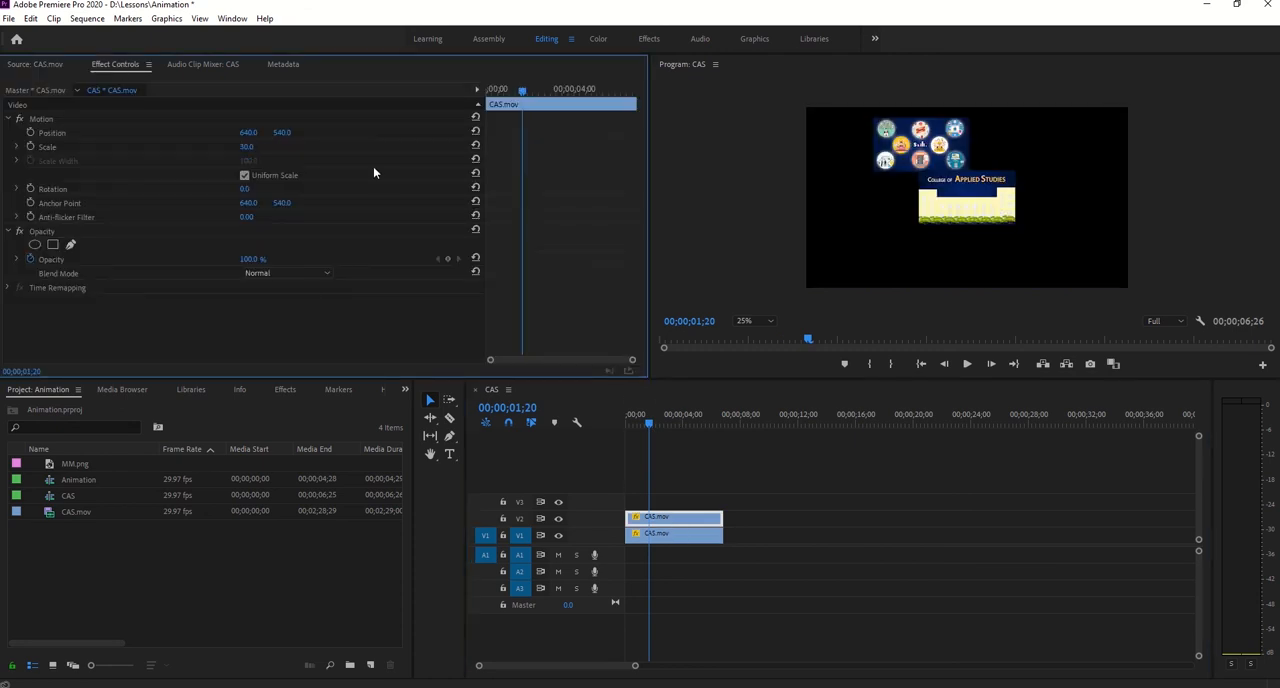
- At 00;00;00;00, place the V2 clip in the frame's lower-left area at about 240.0, 796.0
left_click_drag(650, 425, 568, 421)
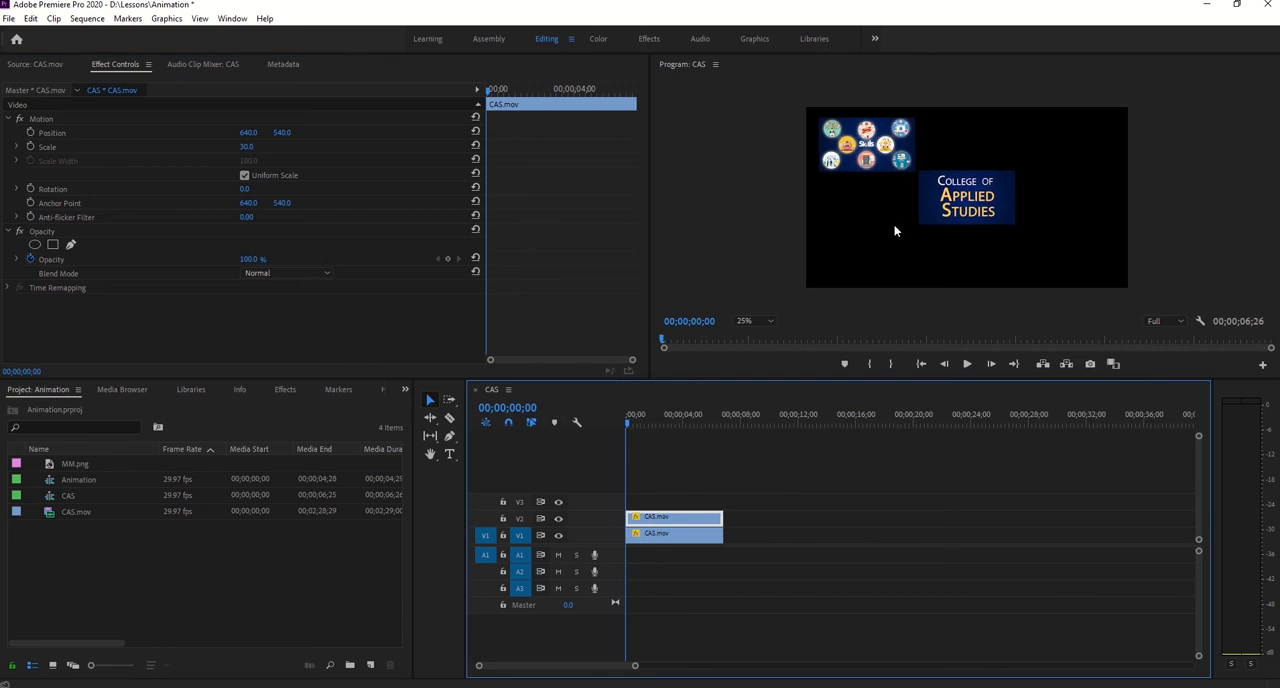
left_click(950, 210)
left_click(297, 117)
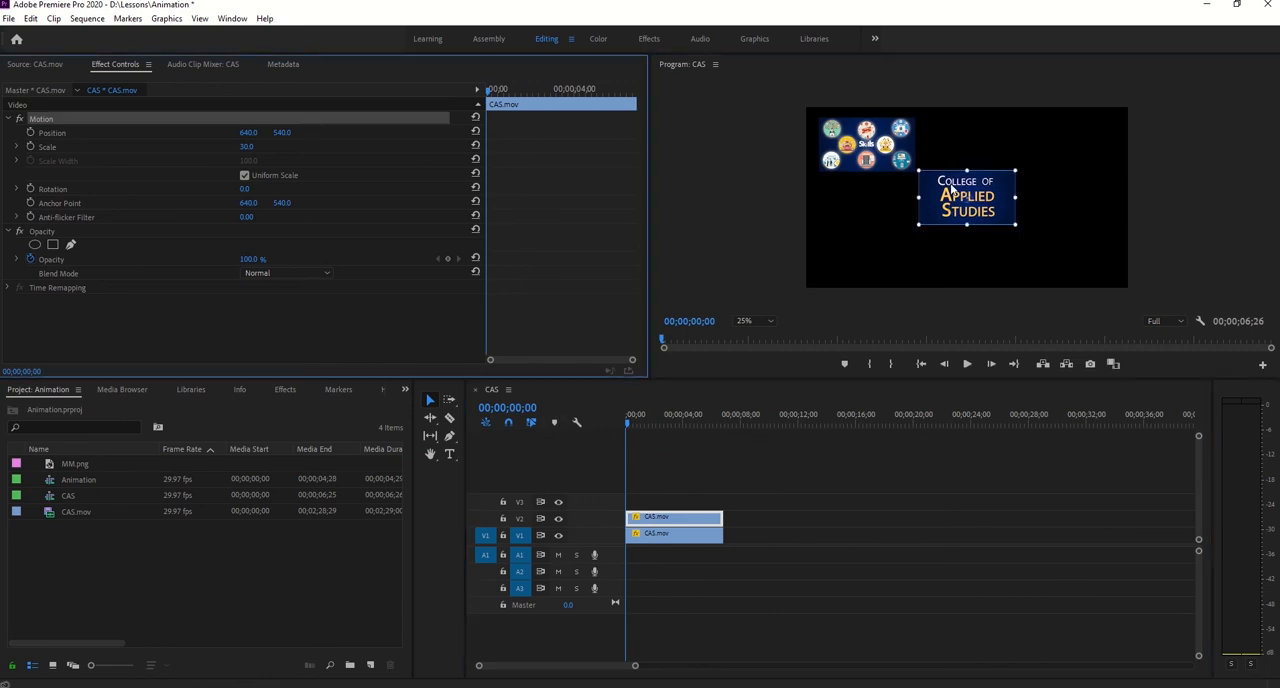
left_click_drag(950, 186, 884, 244)
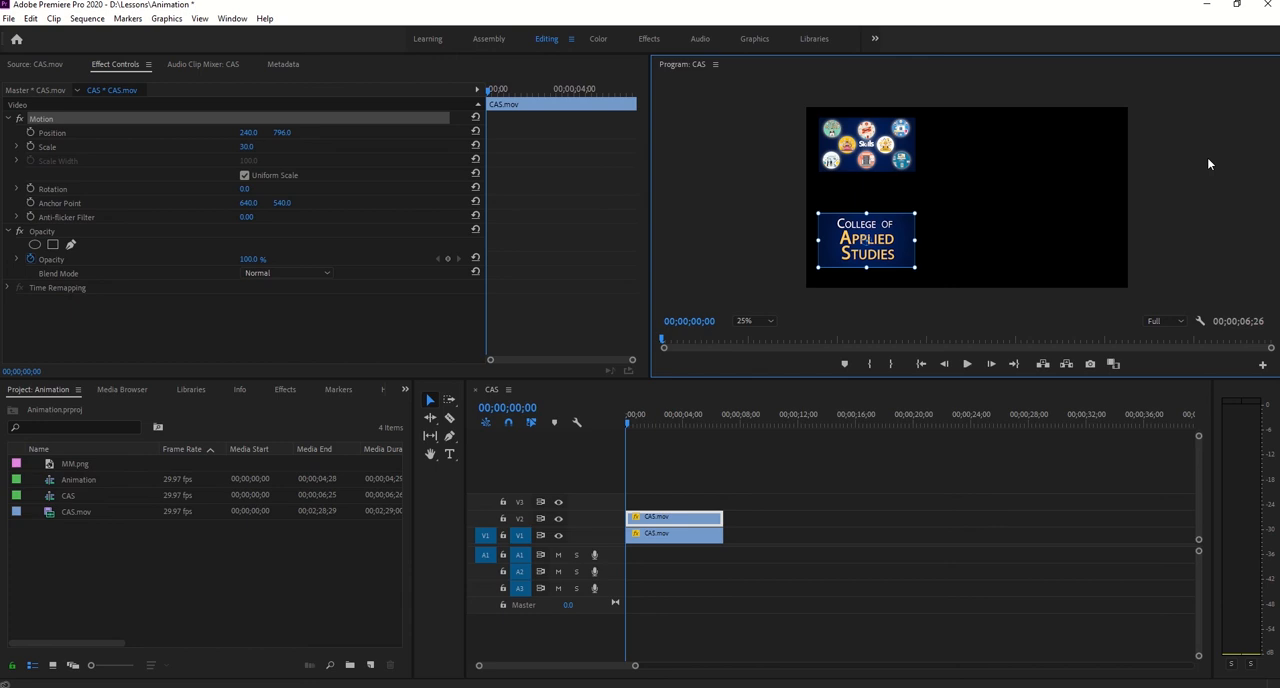
- Copy the V1 clip and paste its Motion, Opacity and Time Remapping attributes onto the V2 clip, with attribute times scaled
left_click(699, 536)
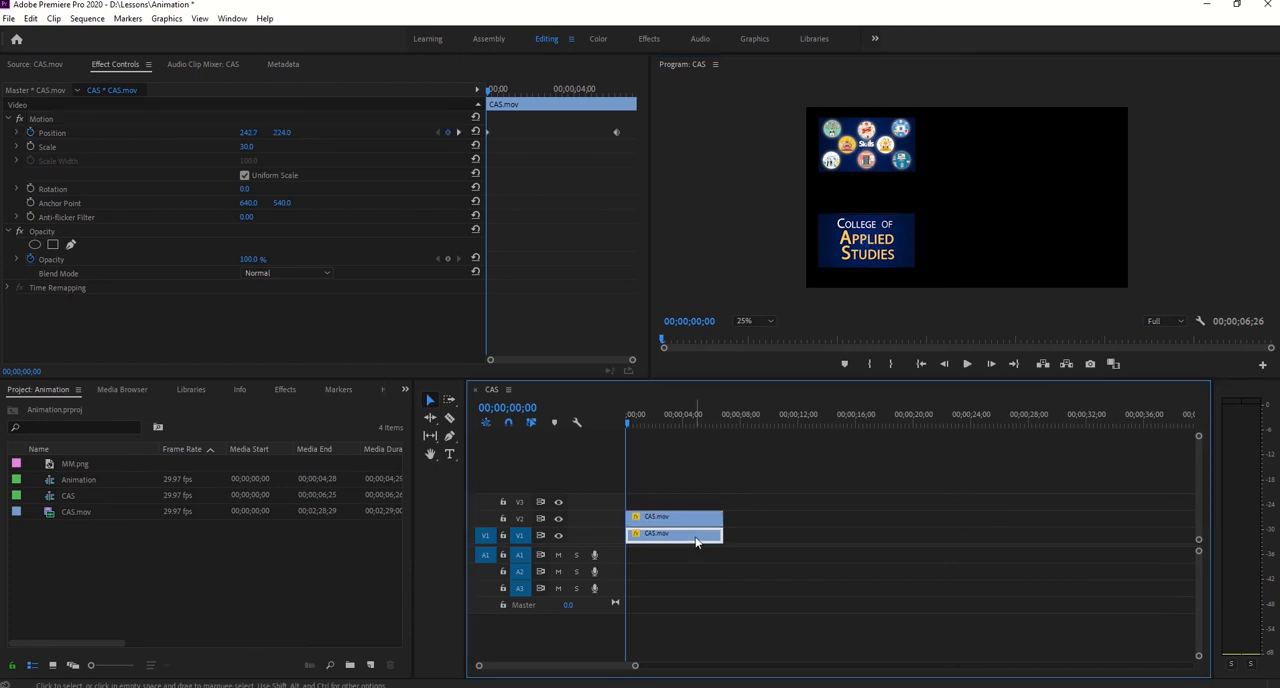
right_click(697, 541)
left_click(760, 86)
left_click(662, 520)
right_click(662, 520)
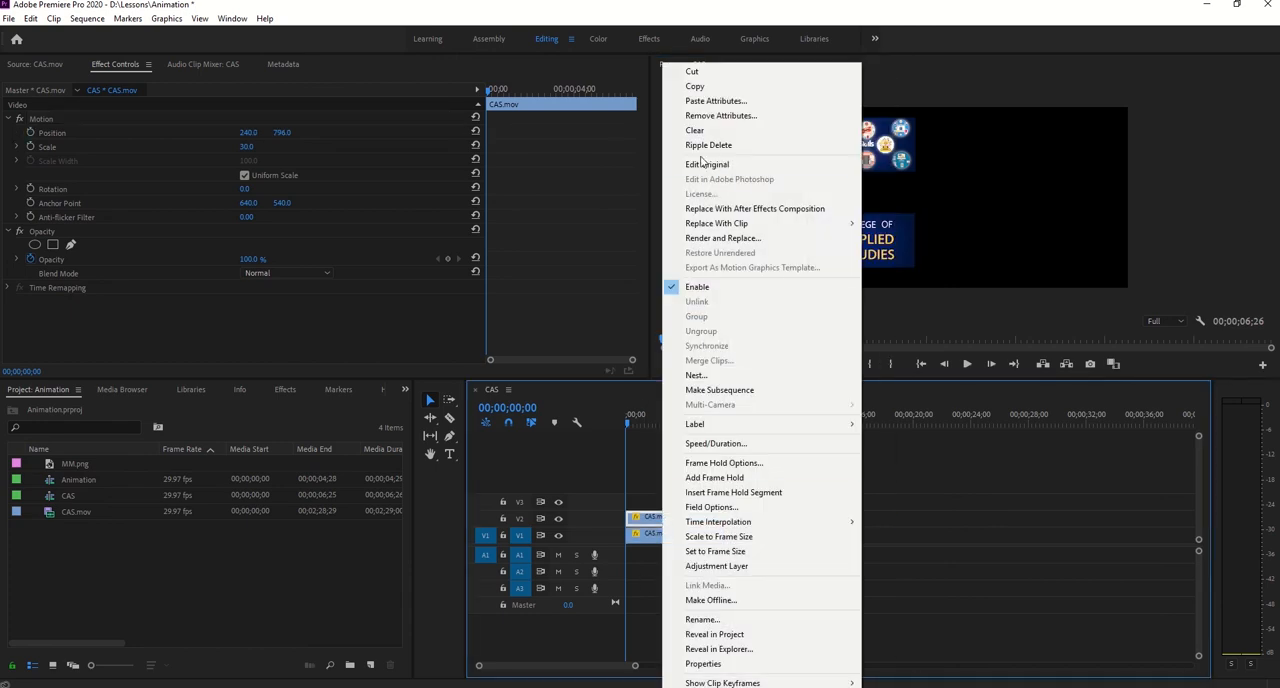
left_click(706, 101)
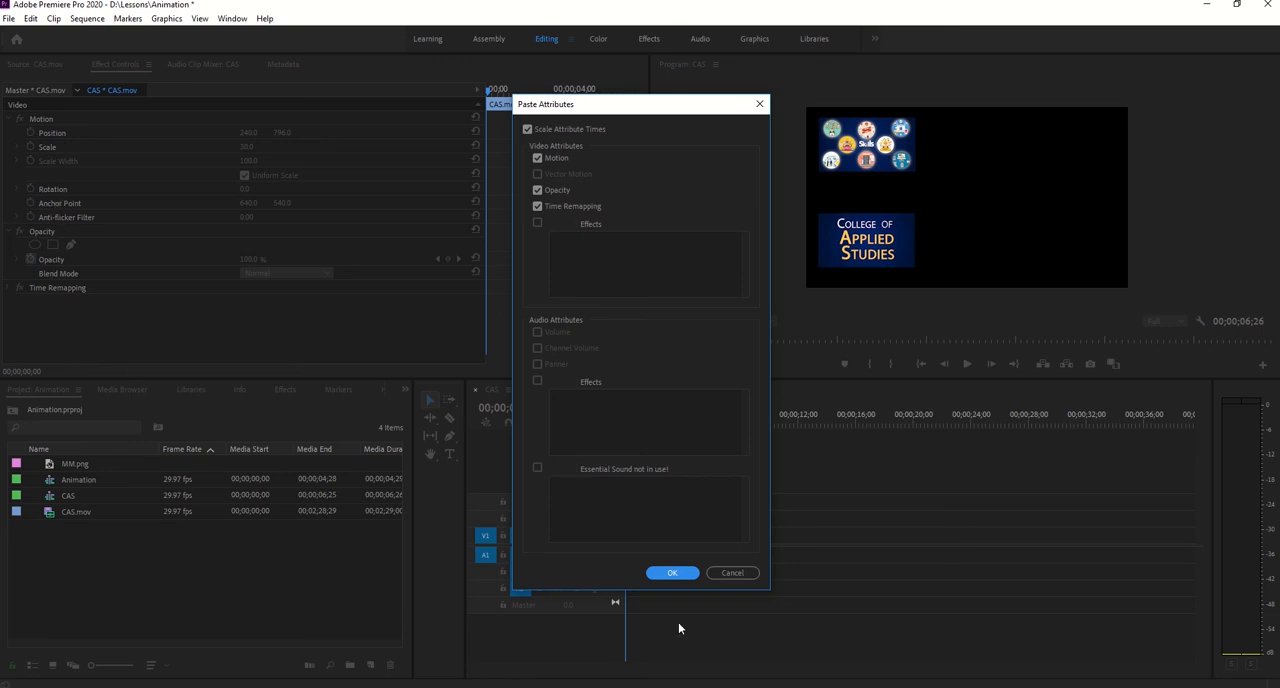
left_click(672, 574)
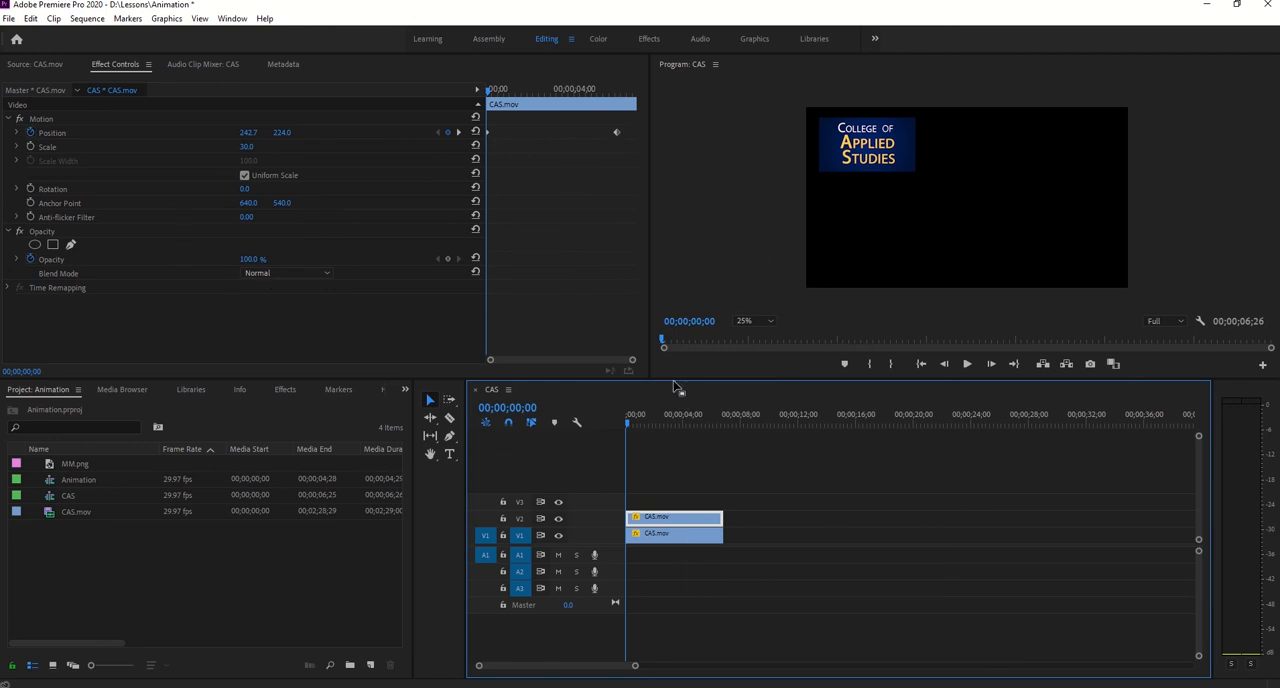
- Set the vertical Position of the V2 clip's first keyframe at 00;00;00;00 to 800
left_click(666, 537)
left_click(650, 518)
left_click(487, 132)
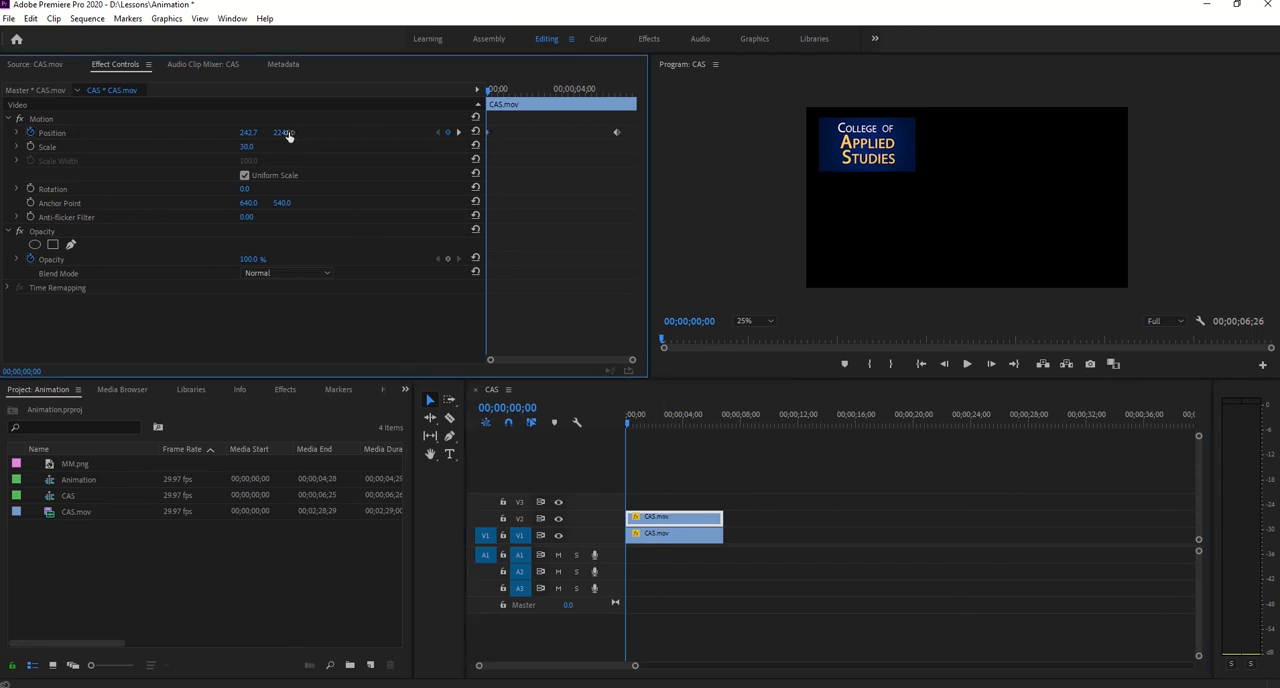
left_click_drag(284, 133, 694, 133)
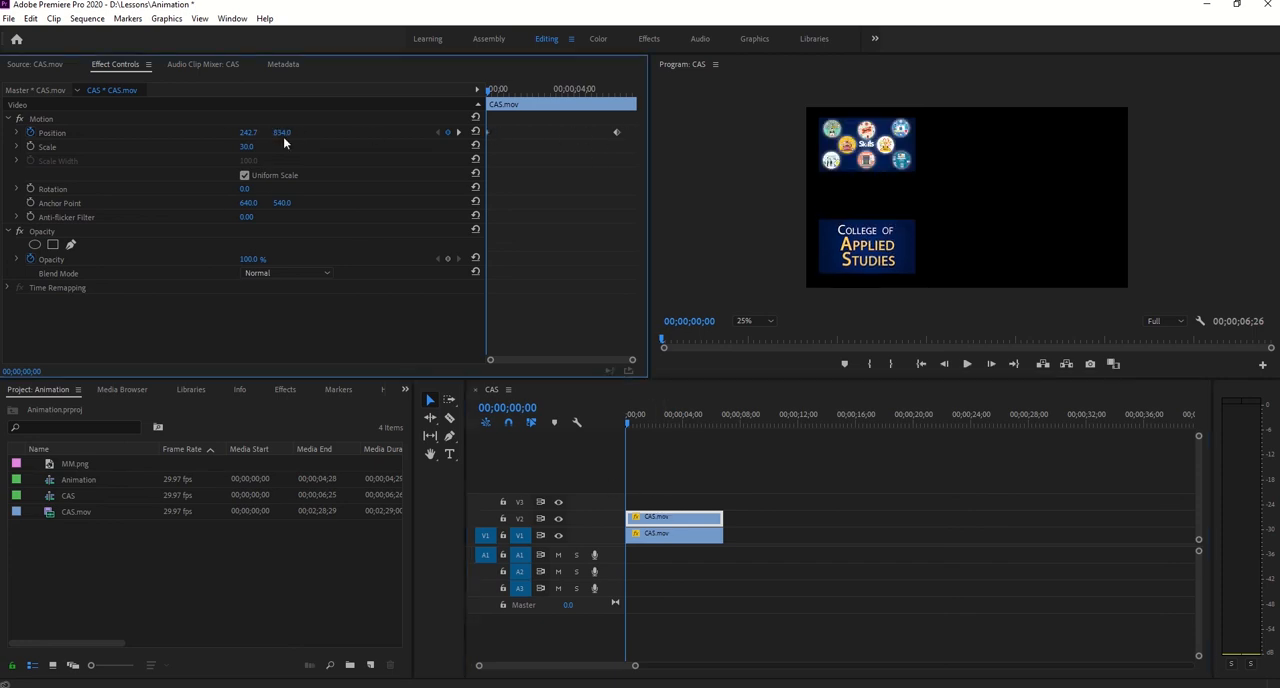
left_click(287, 133)
type("800")
key("Return")
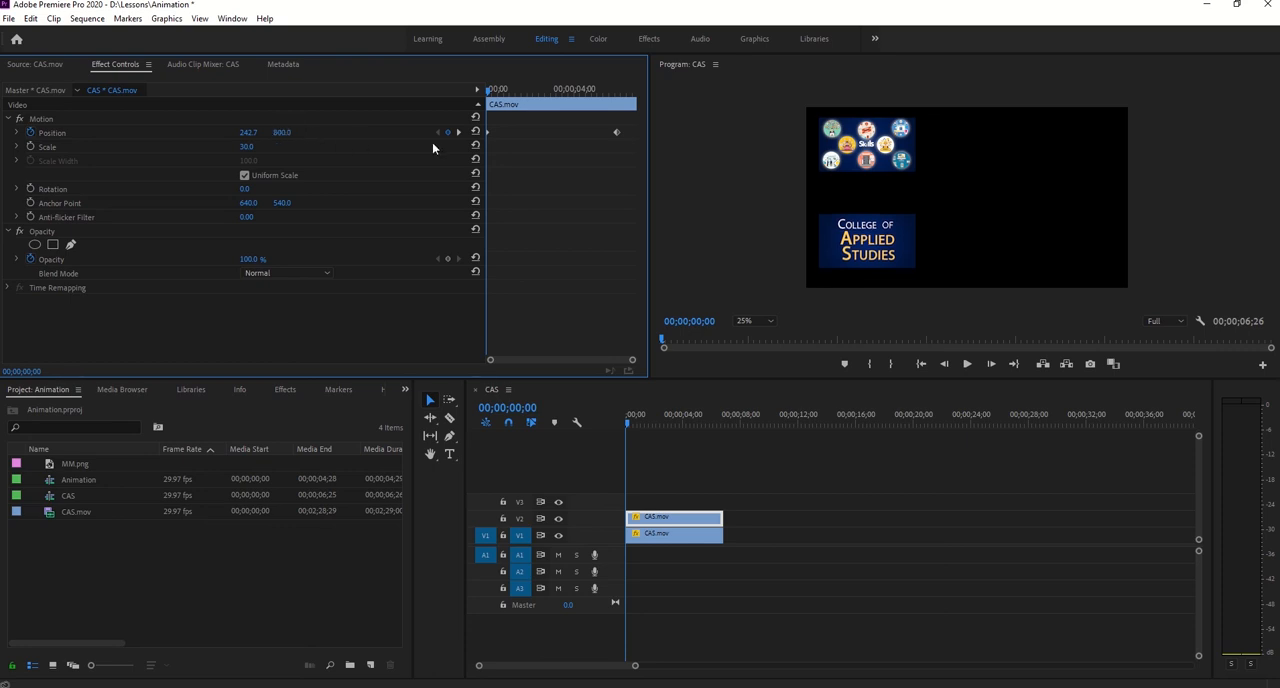
- At the V2 clip's second Position keyframe at 00;00;06;00, set the vertical Position to 800
left_click(518, 89)
left_click_drag(547, 102, 617, 92)
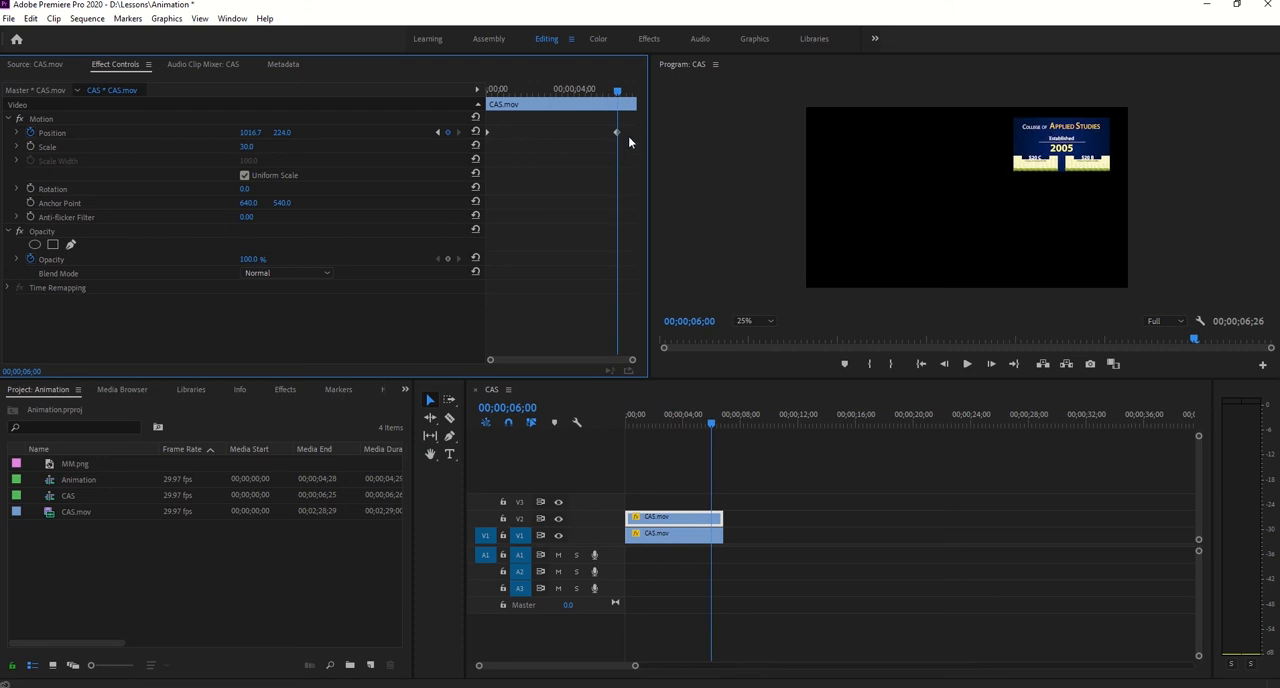
left_click(282, 132)
type("800")
key("Return")
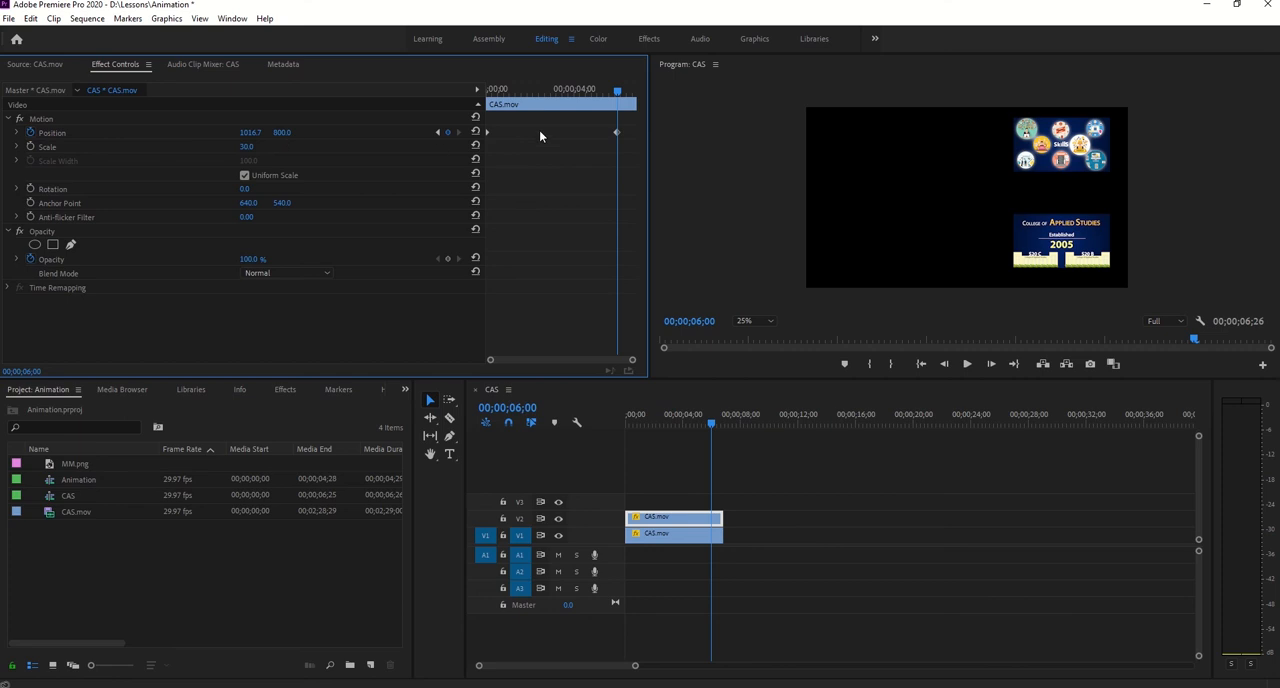
- Scrub through the movement of both clips and examine the V2 clip's Position velocity graph and its two keyframes
left_click(615, 95)
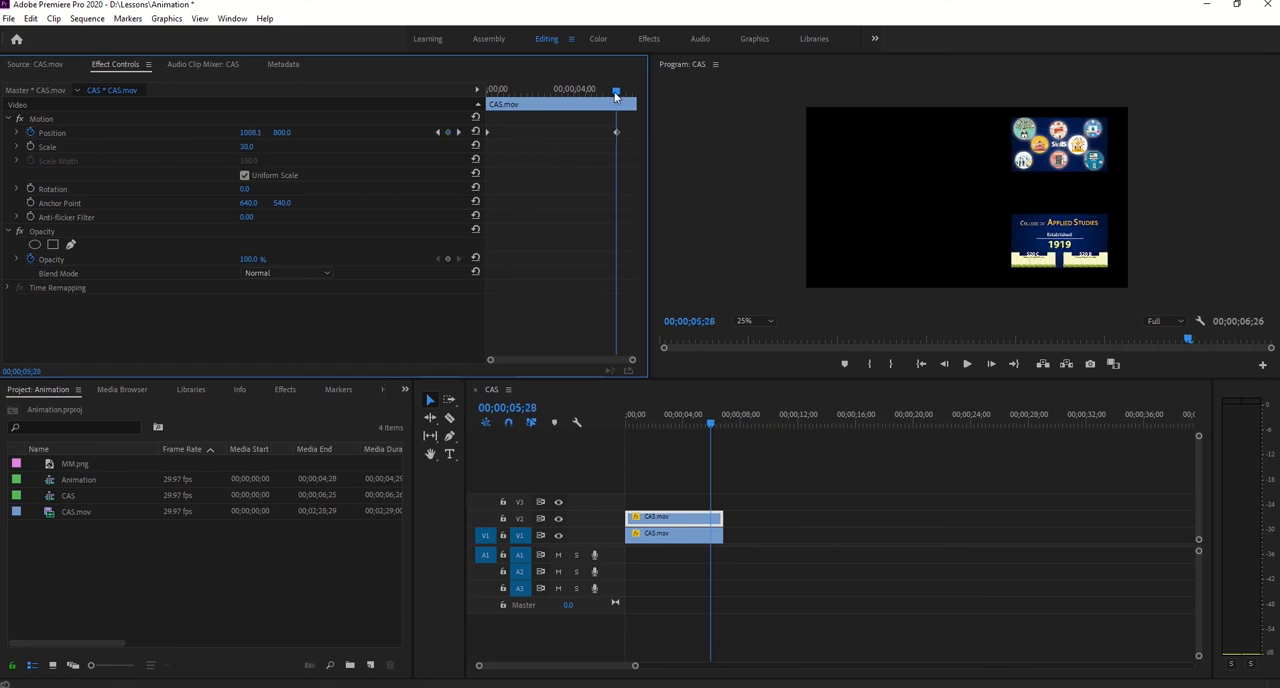
left_click_drag(615, 95, 522, 116)
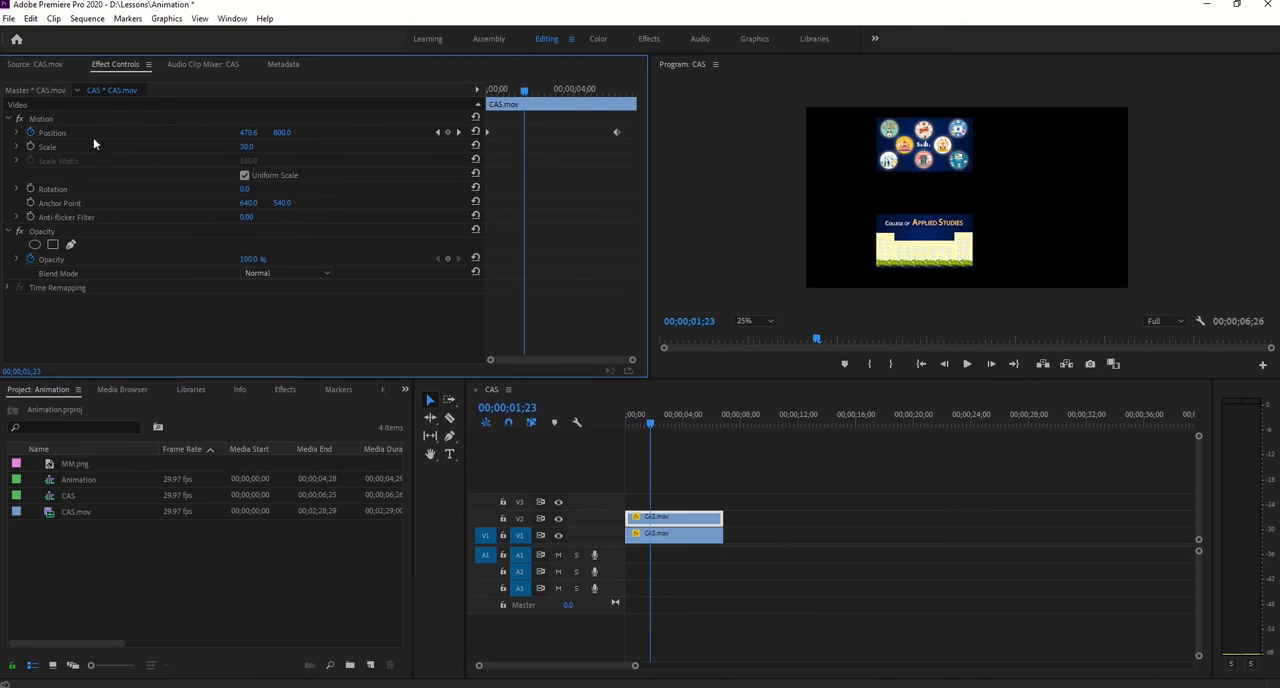
left_click(16, 132)
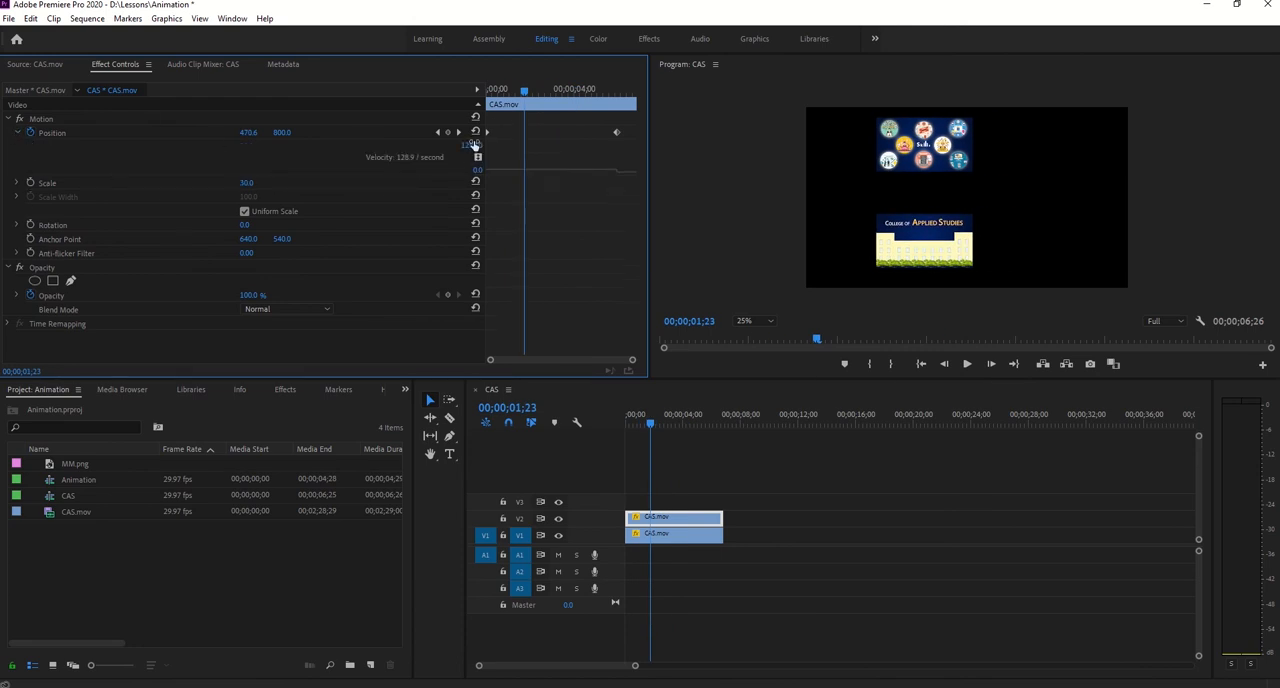
left_click_drag(528, 100, 624, 93)
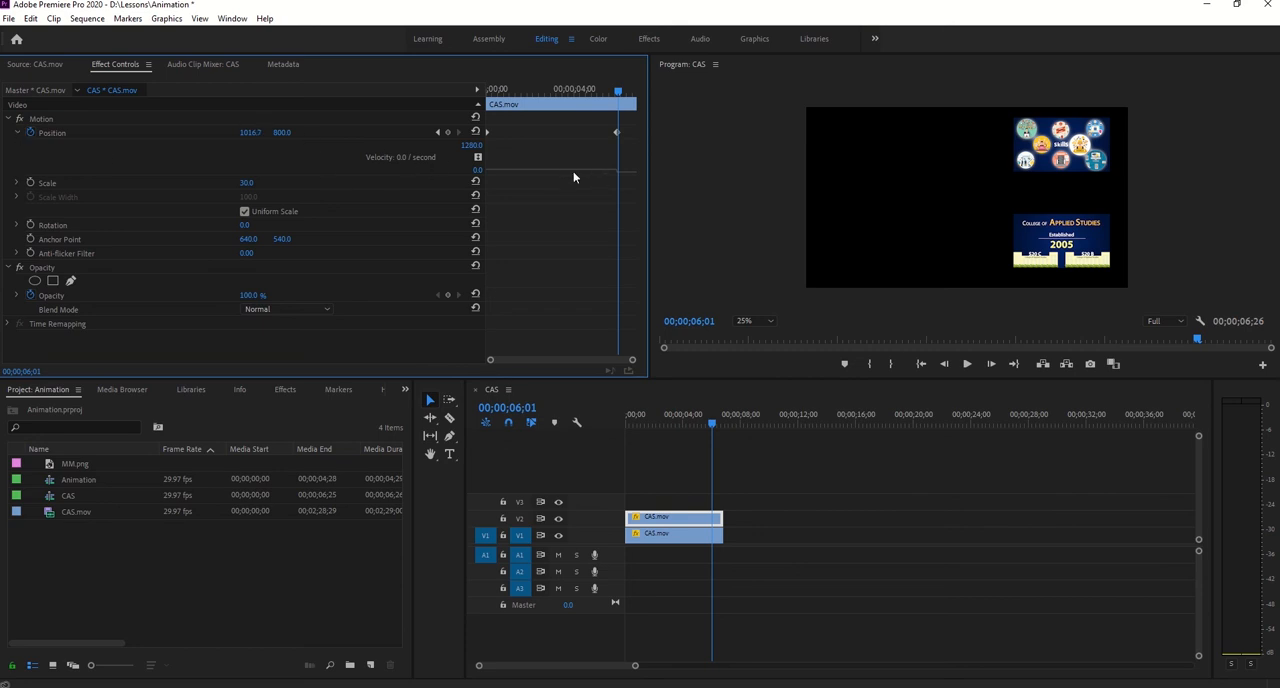
left_click_drag(627, 125, 477, 140)
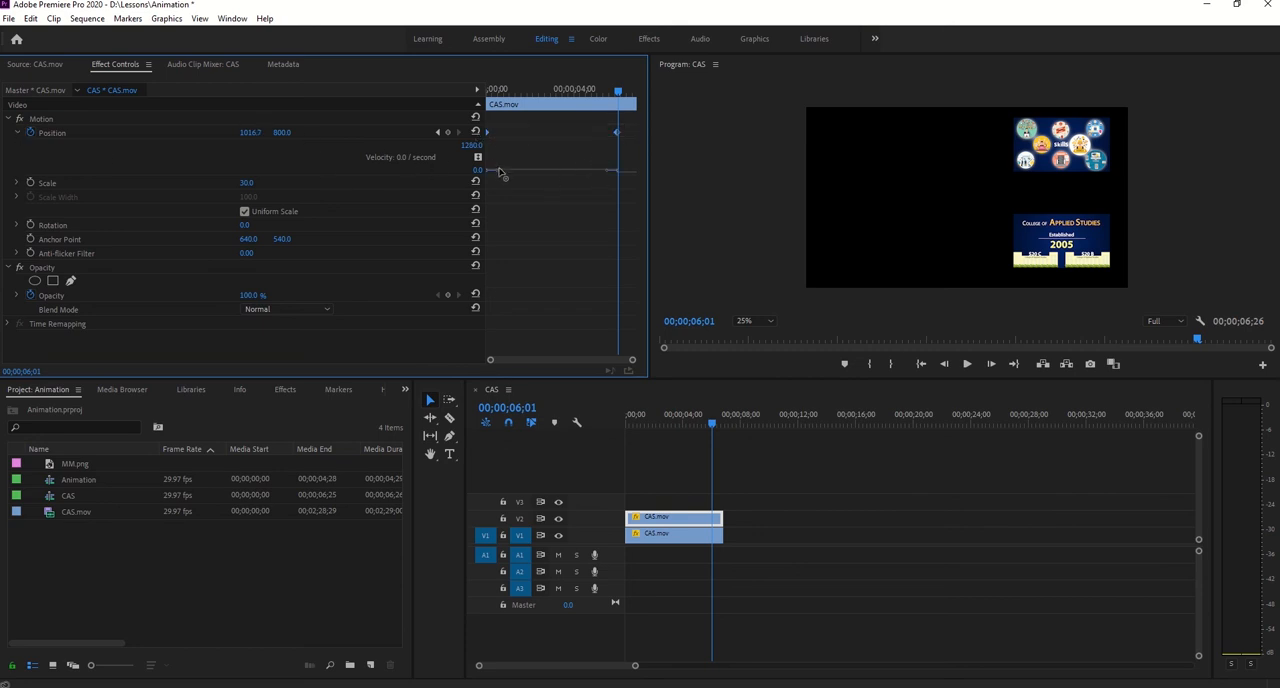
left_click(17, 133)
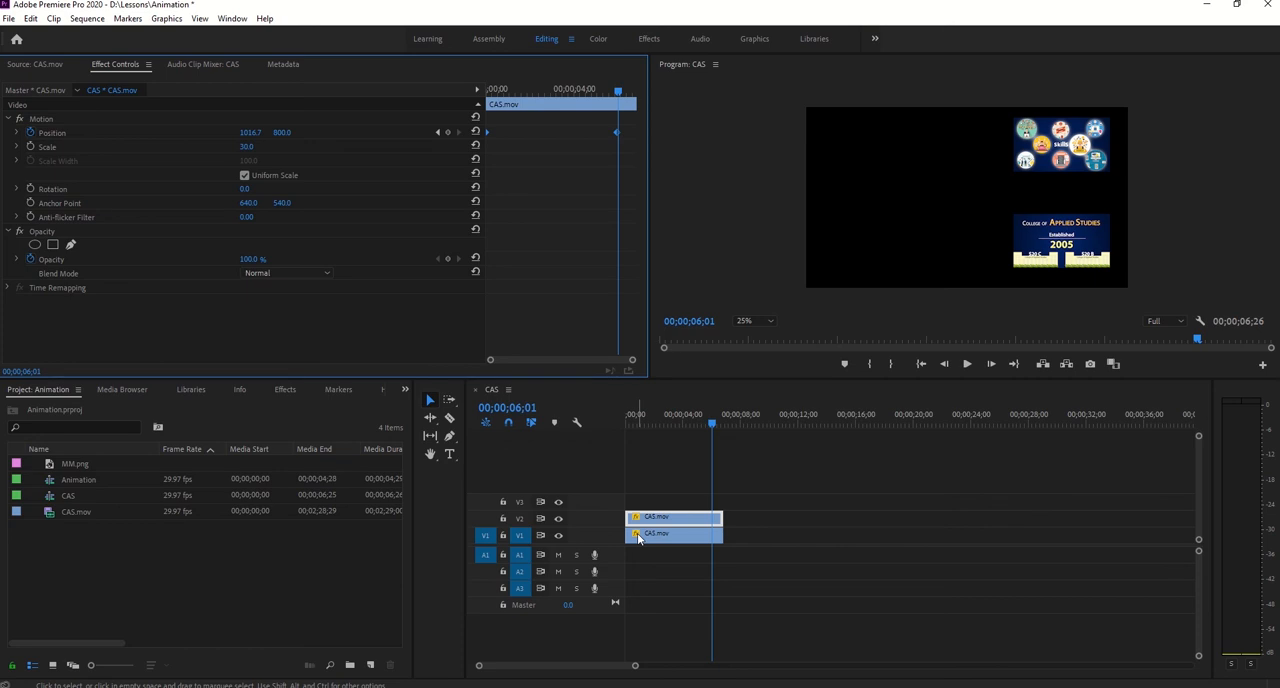
- Save the project
key("ctrl+s")
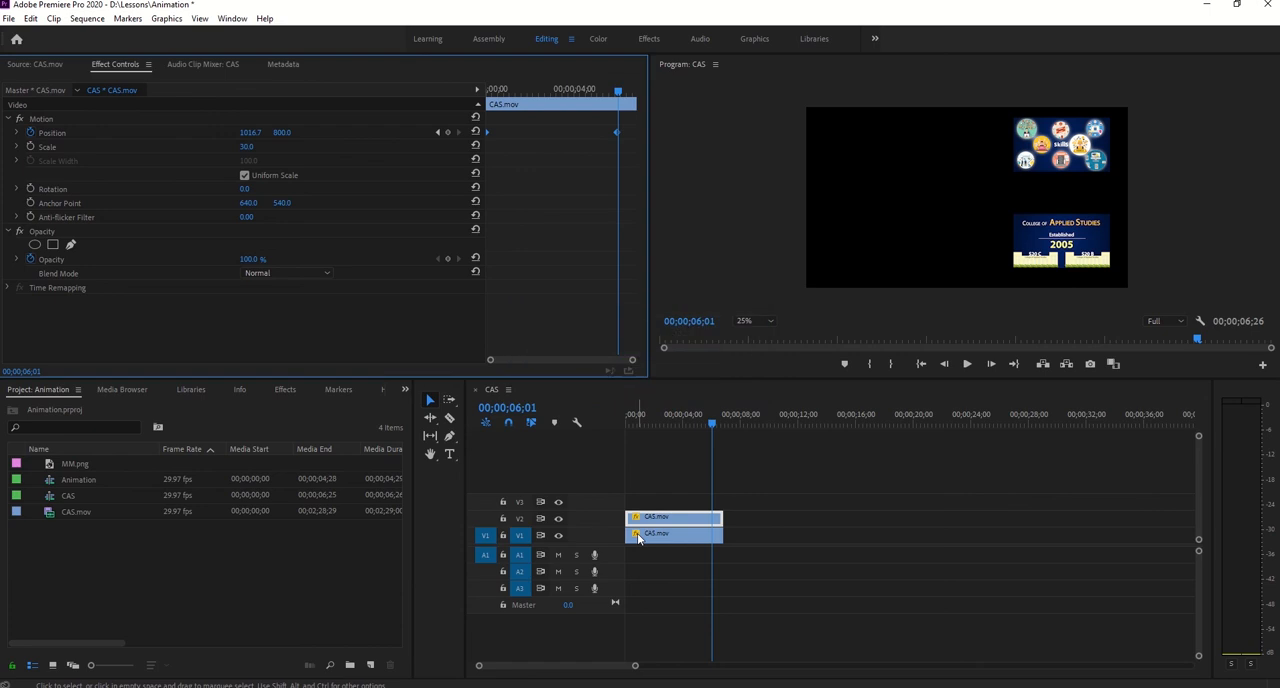